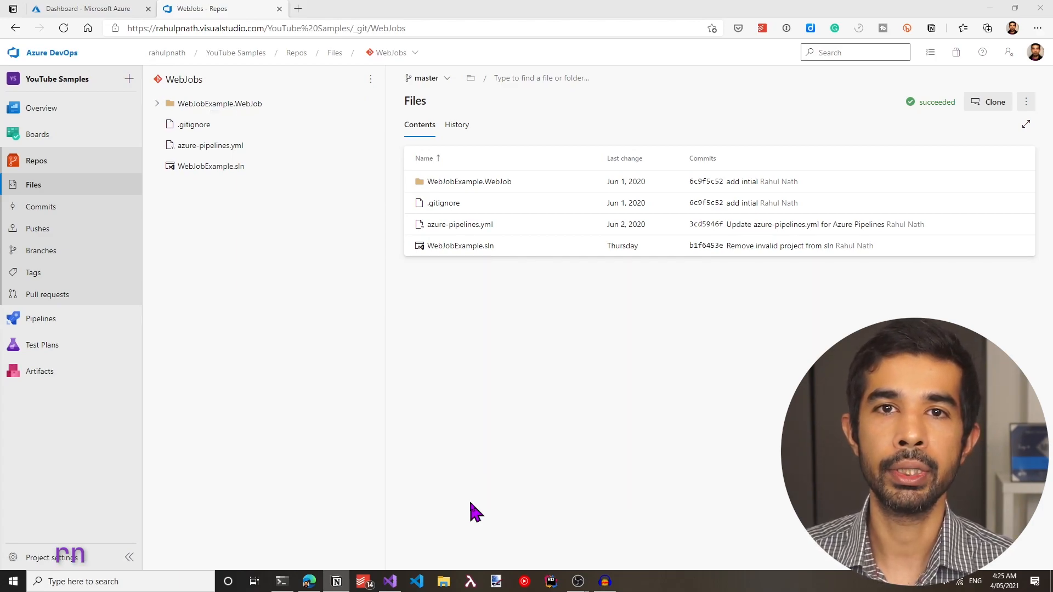
# - Switch to Visual Studio, open the recent solution WebAppWithWebJobExample.sln and open Functions.cs from the WebJobExample.WebJob project
pyautogui.click(389, 581)
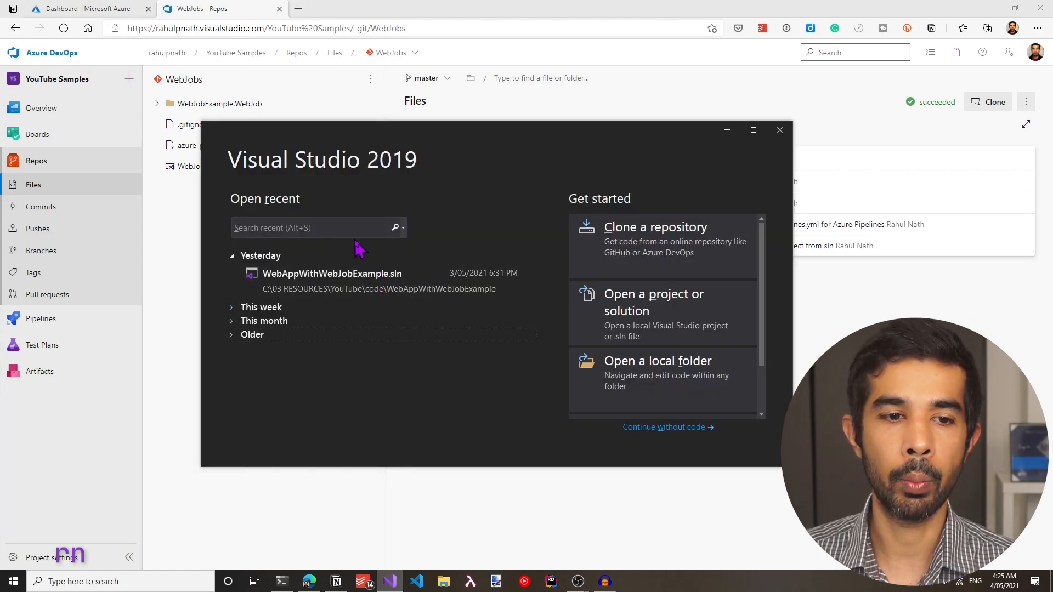
pyautogui.click(384, 282)
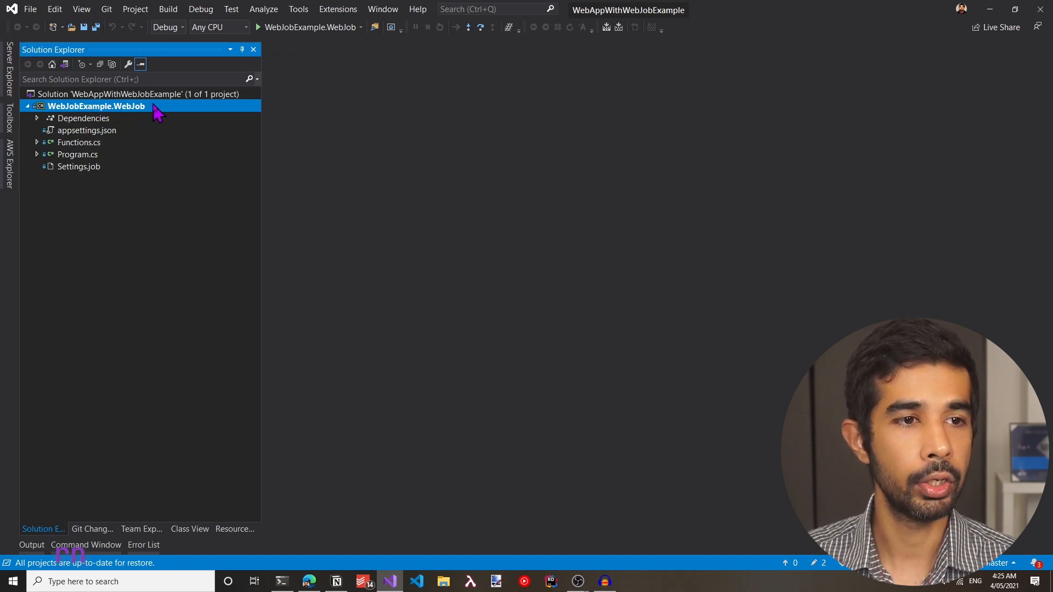
pyautogui.click(91, 141)
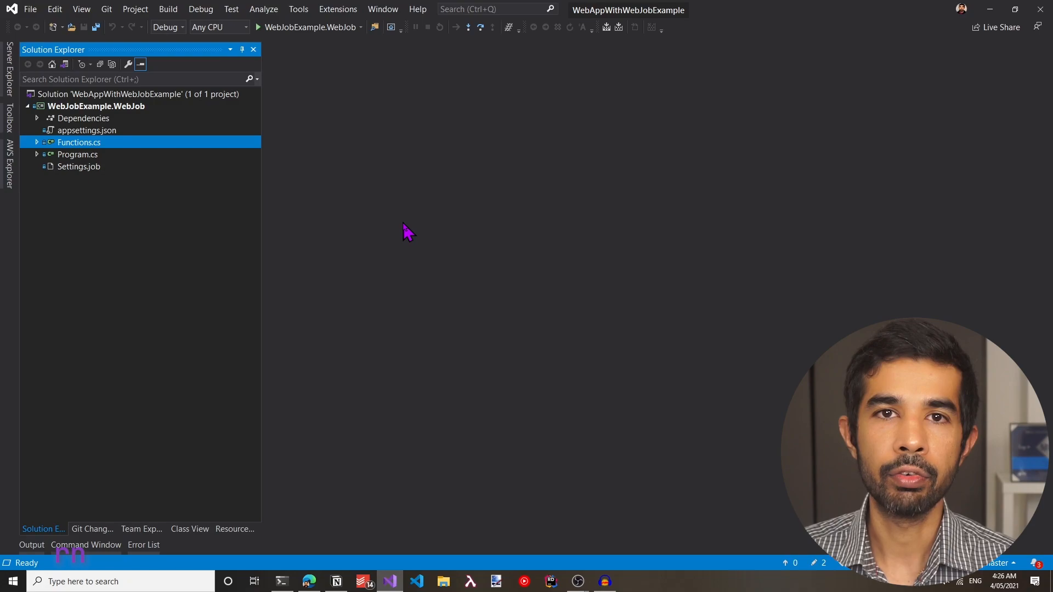
pyautogui.doubleClick(99, 144)
pyautogui.scroll(-1, 576, 244)
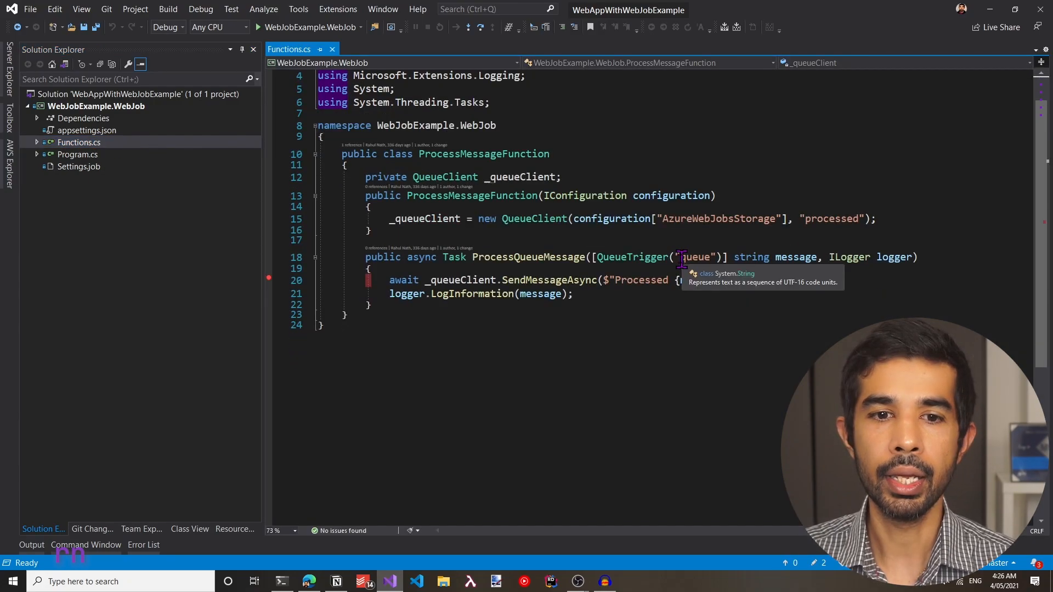
# - Examine the QueueTrigger attribute, the SendMessageAsync call and the output queue name in the ProcessMessageFunction class
pyautogui.doubleClick(697, 258)
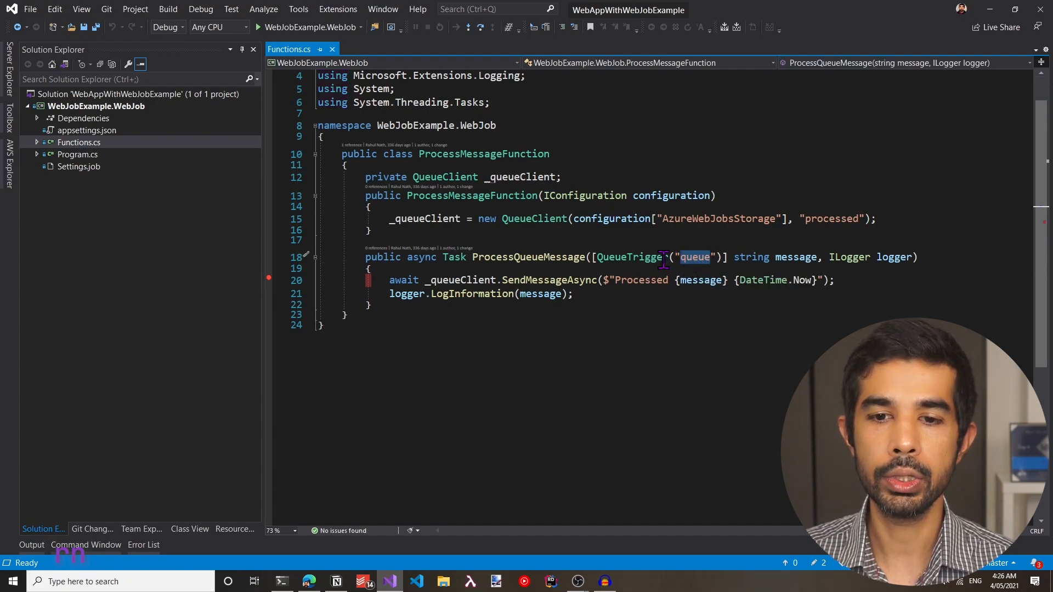
pyautogui.doubleClick(625, 259)
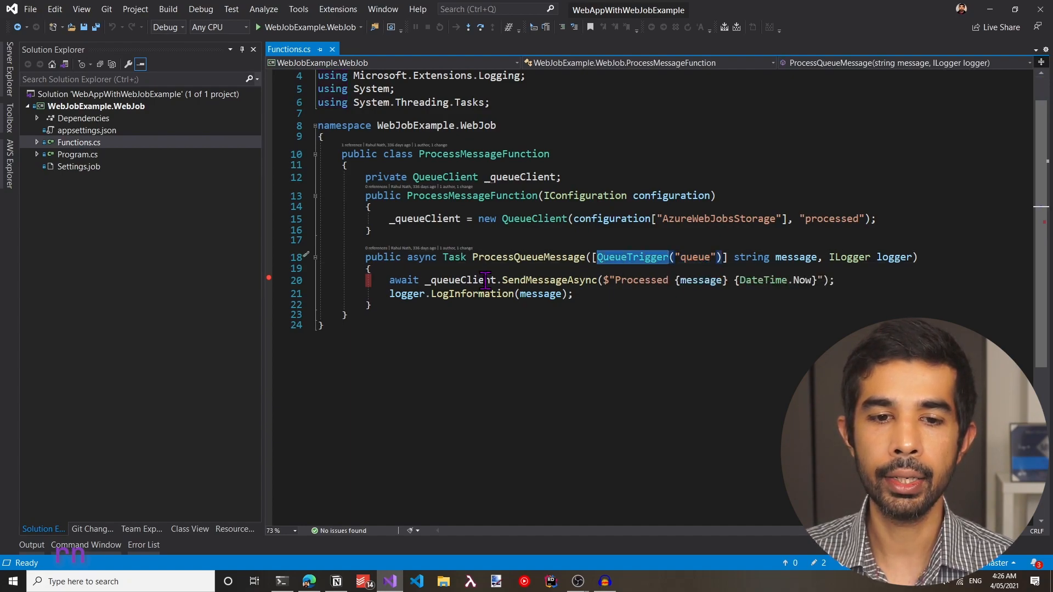
pyautogui.click(425, 282)
pyautogui.moveTo(424, 281); pyautogui.dragTo(597, 282)
pyautogui.moveTo(859, 218); pyautogui.dragTo(804, 214)
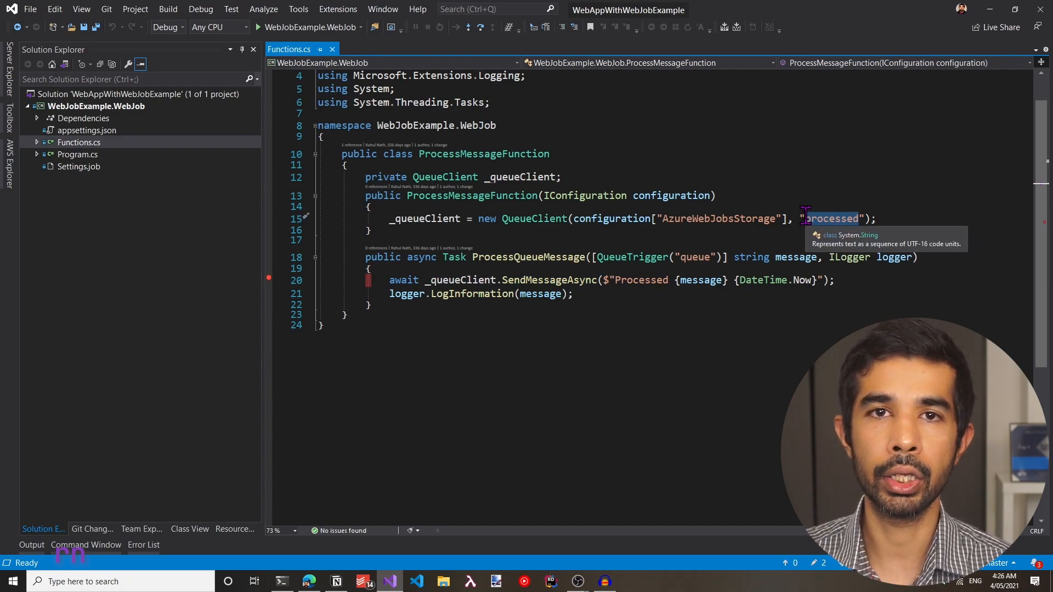
pyautogui.doubleClick(642, 282)
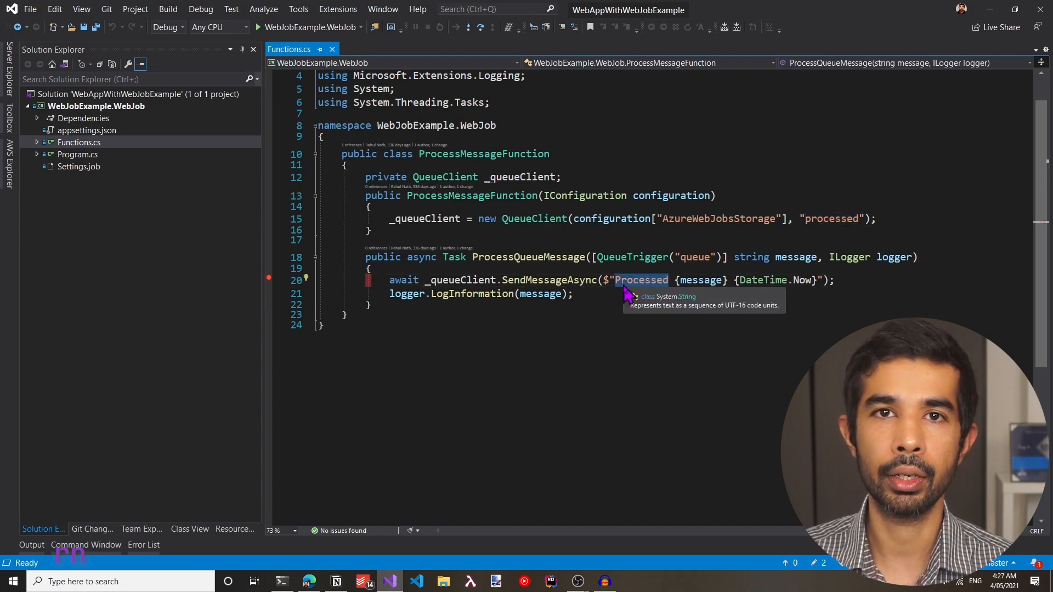
pyautogui.click(537, 373)
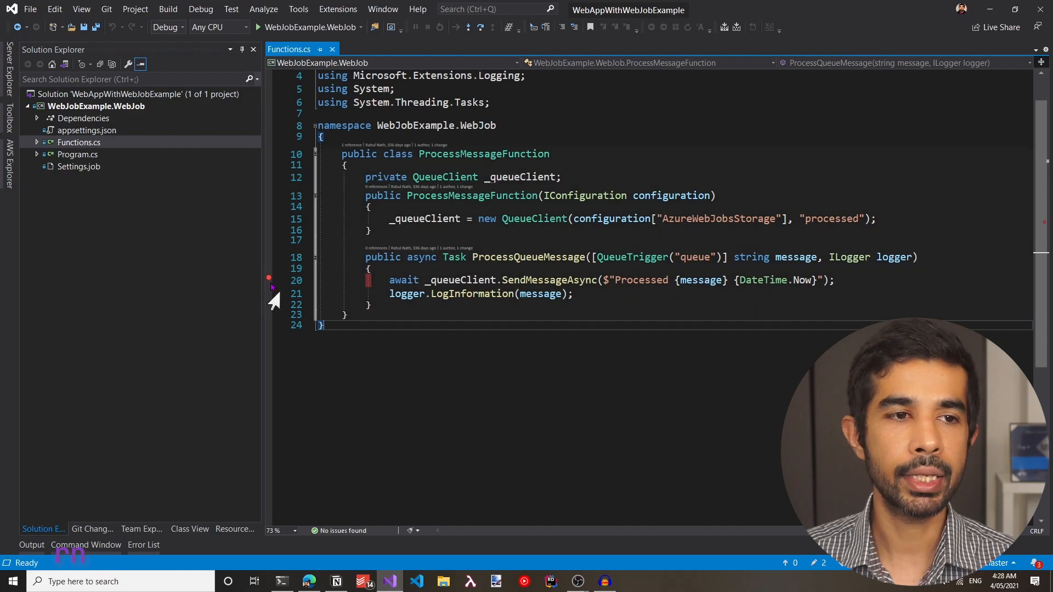
# - Add a new ASP.NET Core Web Application project named WebAppExample to the solution, using the React.js template
pyautogui.rightClick(157, 94)
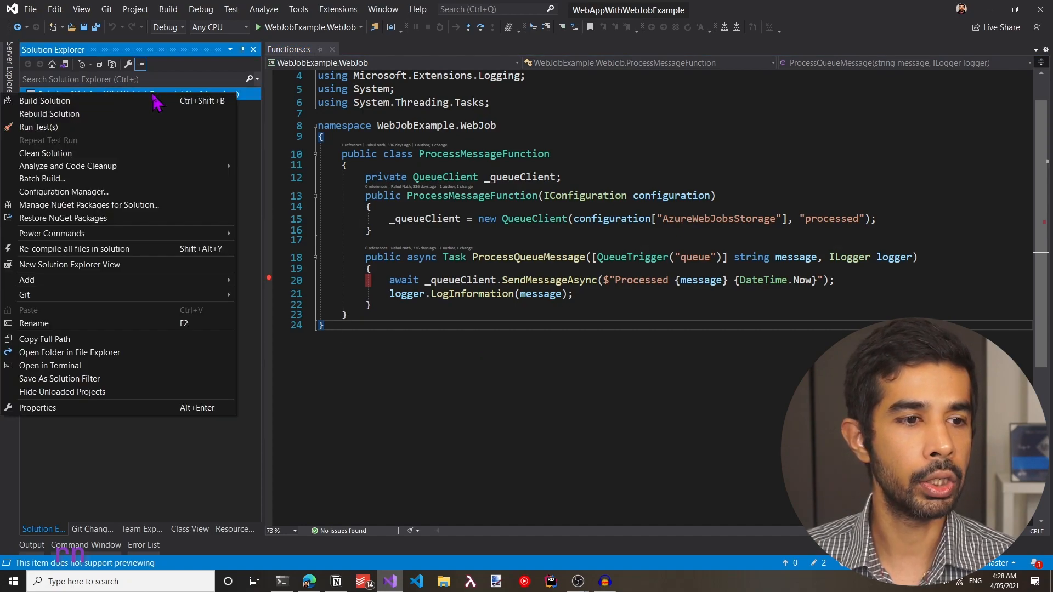
pyautogui.moveTo(118, 281)
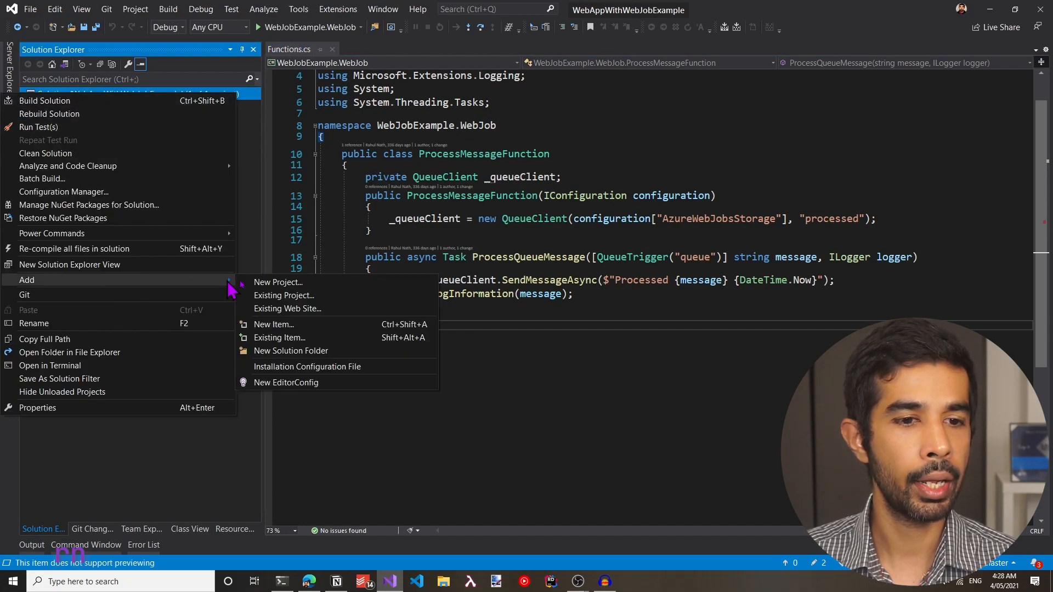
pyautogui.click(298, 283)
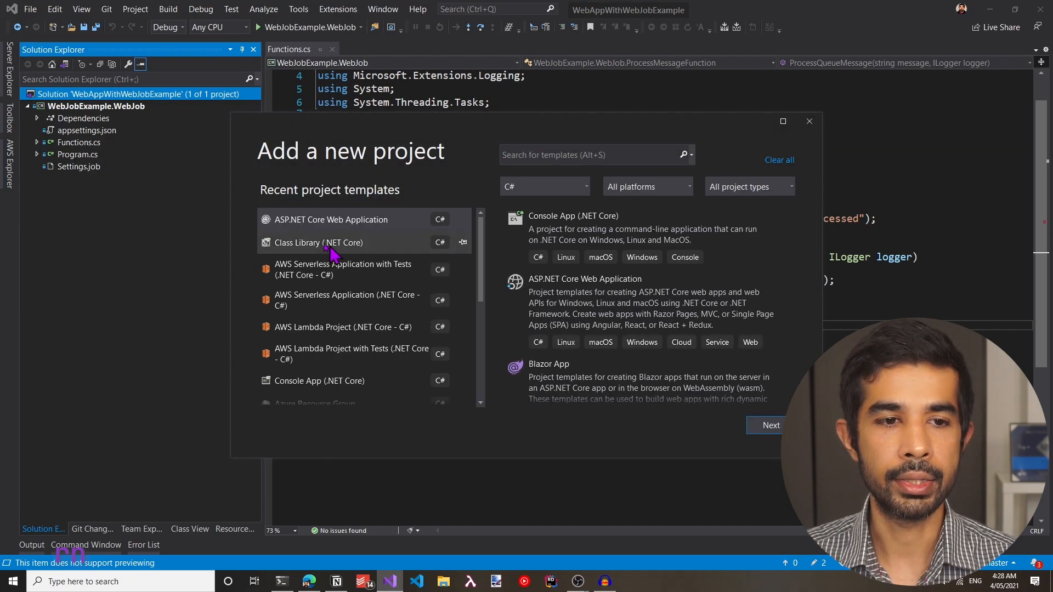
pyautogui.click(348, 220)
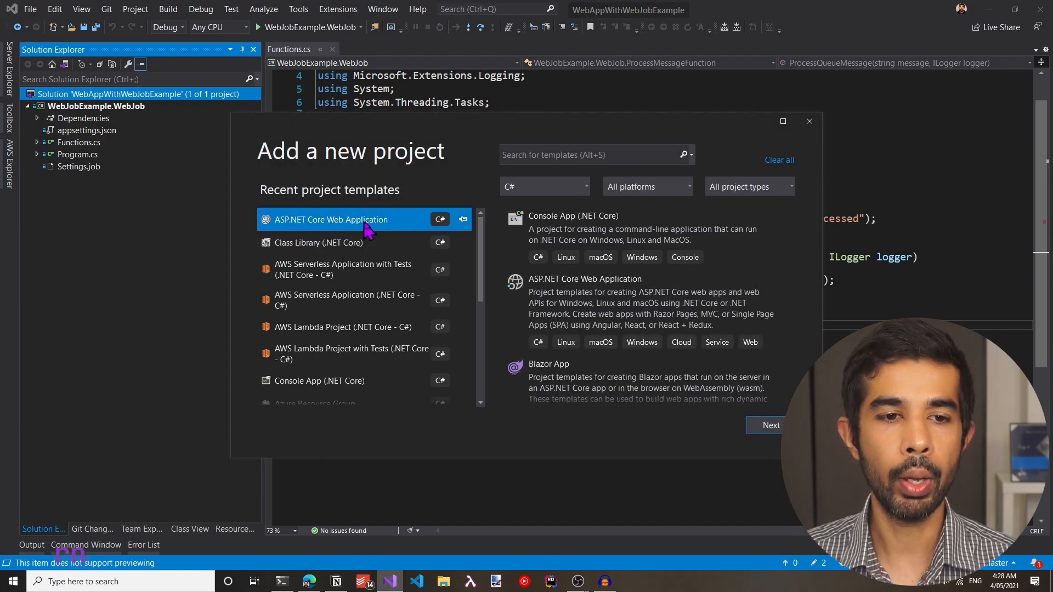
pyautogui.click(778, 425)
pyautogui.click(350, 230)
pyautogui.doubleClick(349, 229)
pyautogui.write('WebAp')
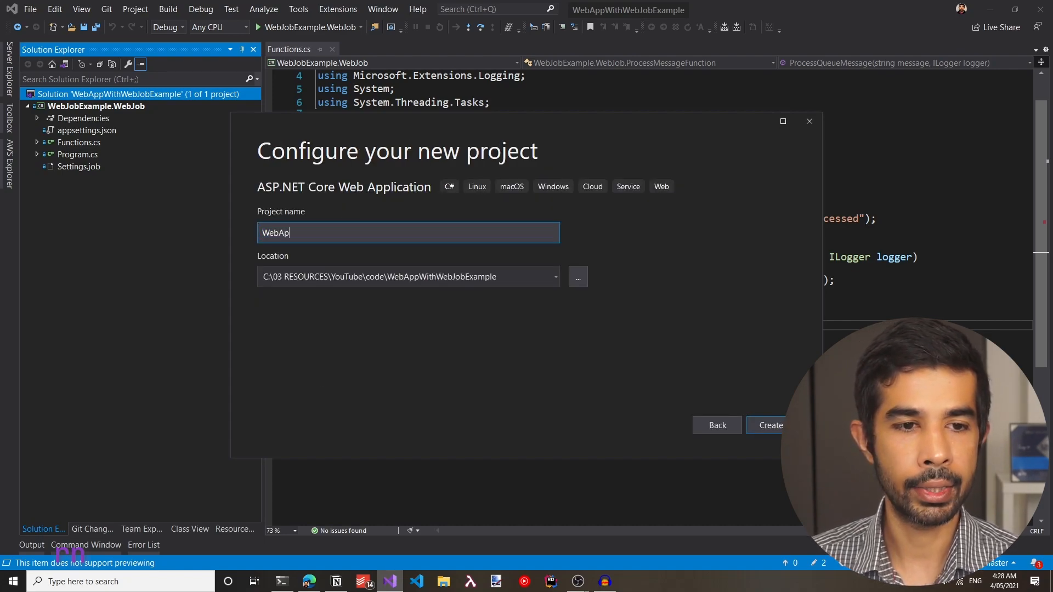
pyautogui.write('pExample')
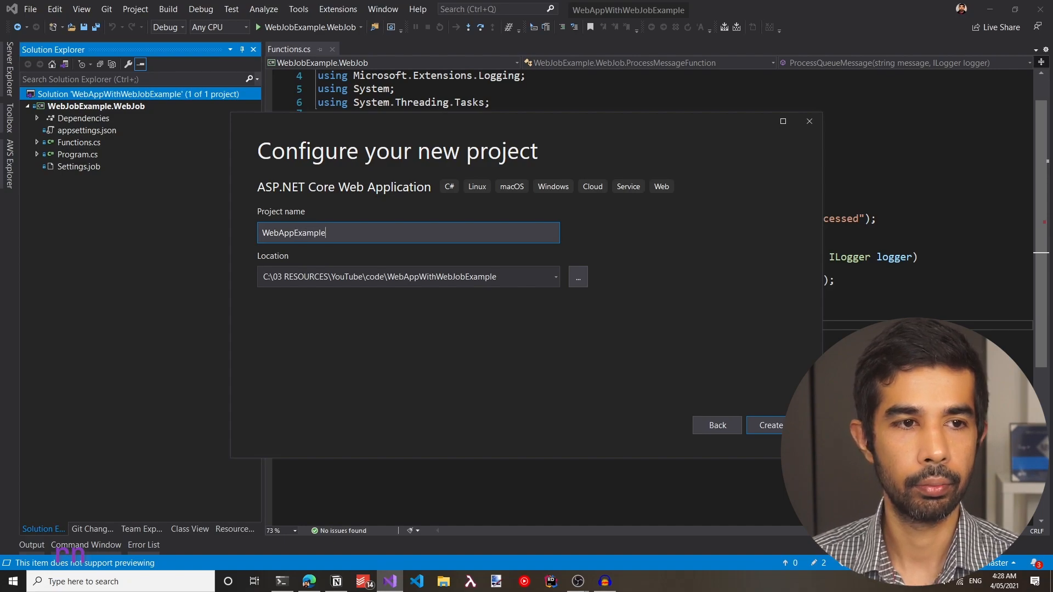
pyautogui.press('Return')
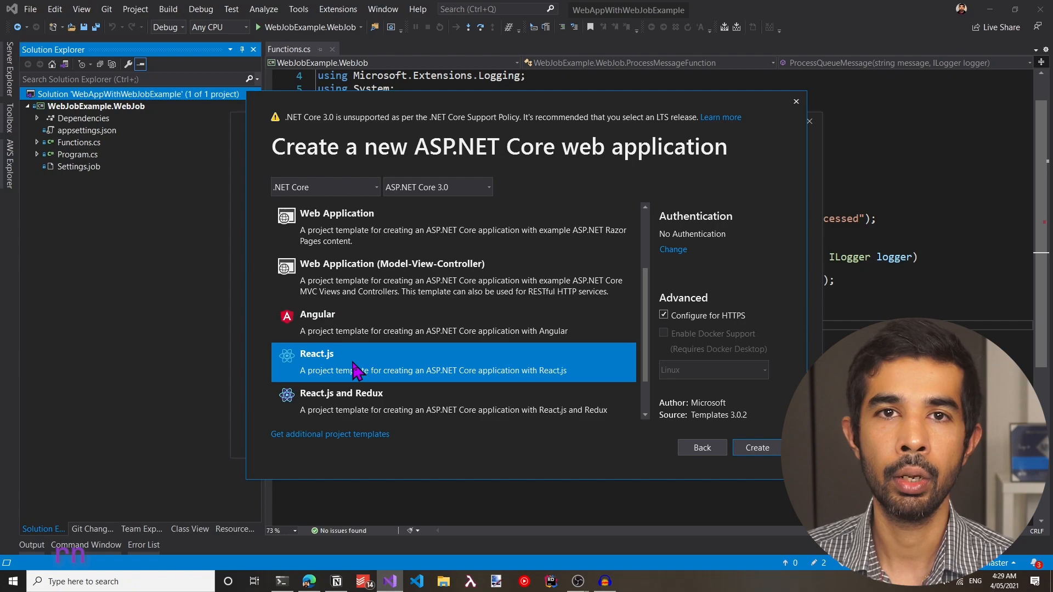
pyautogui.click(762, 447)
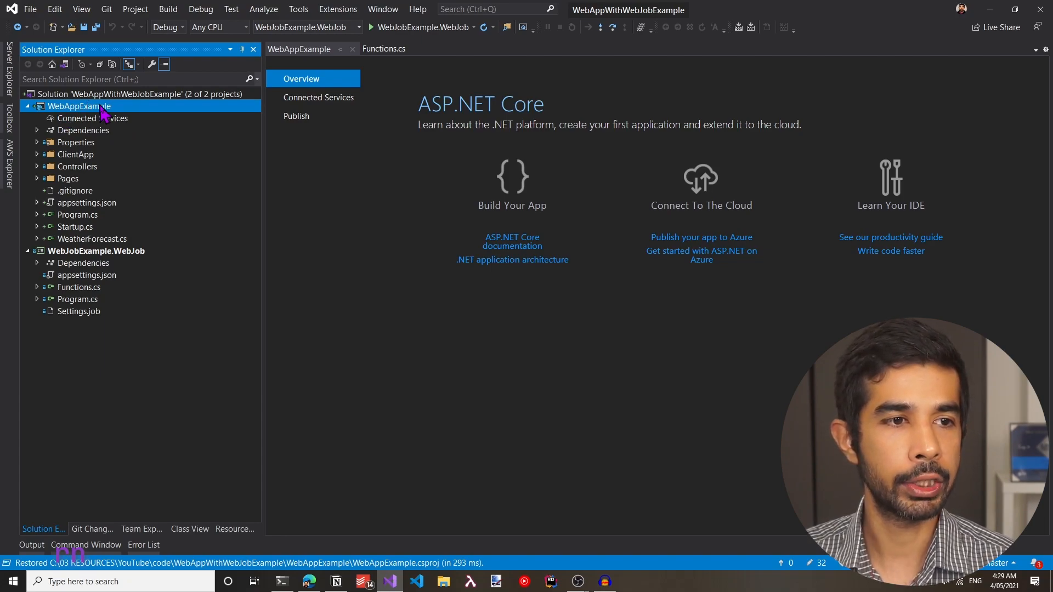
# - Set WebAppExample as the startup project and run it with IIS Express, checking the npm install command in the build output
pyautogui.rightClick(103, 112)
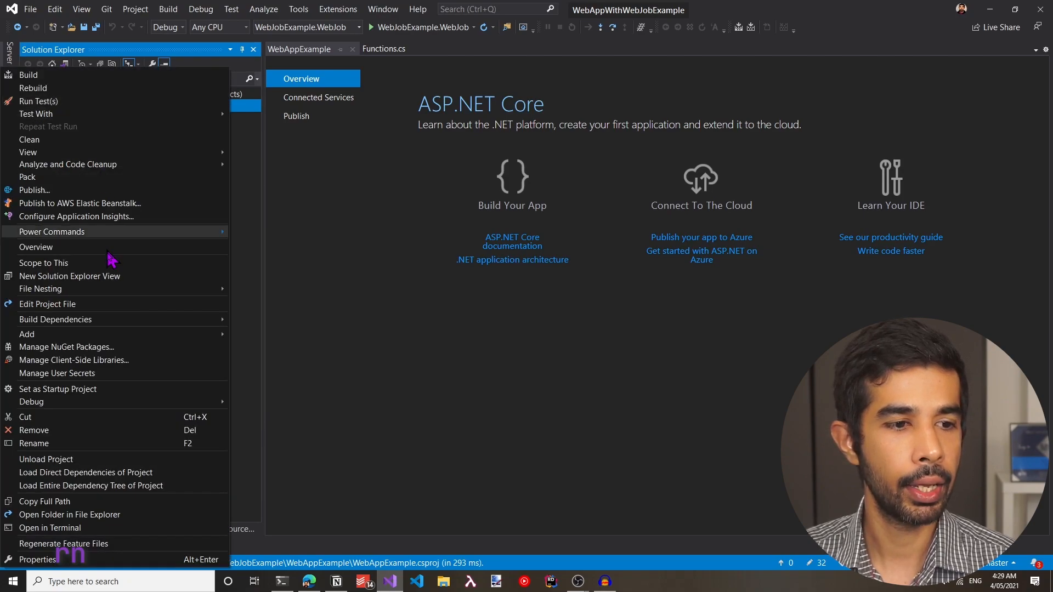
pyautogui.click(98, 390)
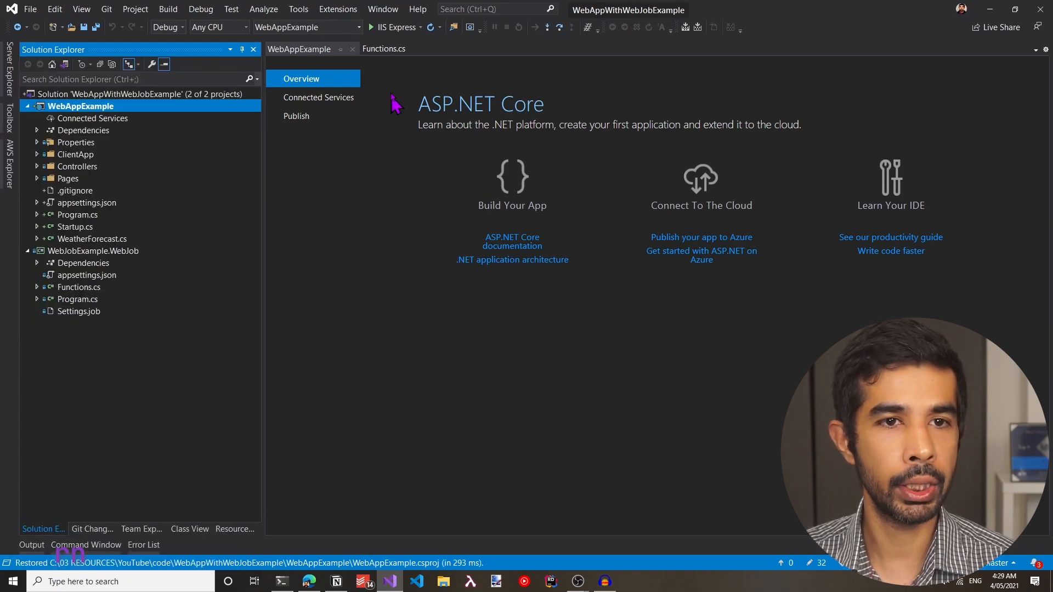
pyautogui.click(371, 27)
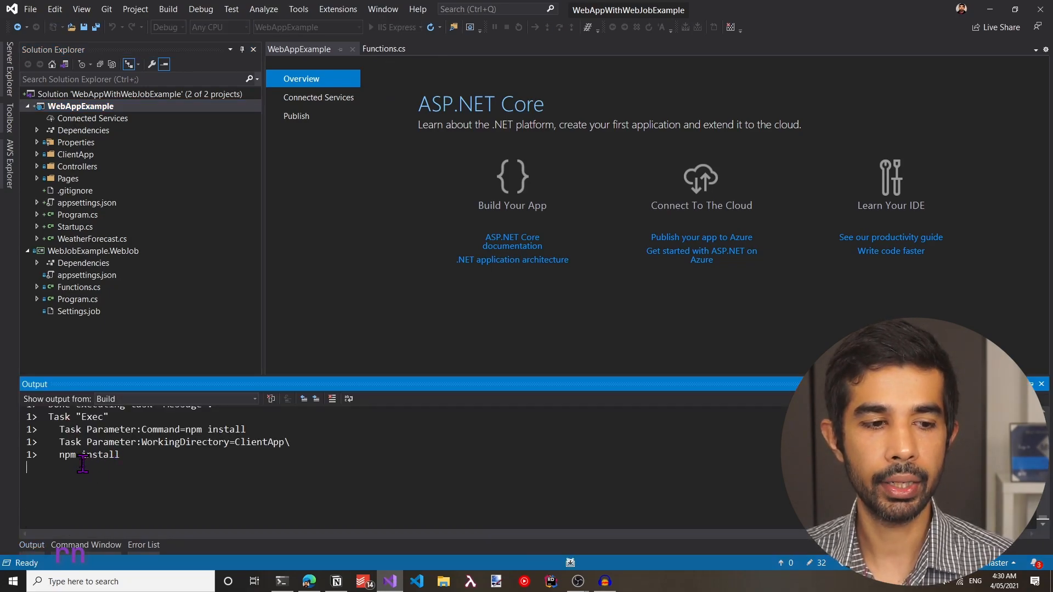
pyautogui.moveTo(130, 456); pyautogui.dragTo(55, 457)
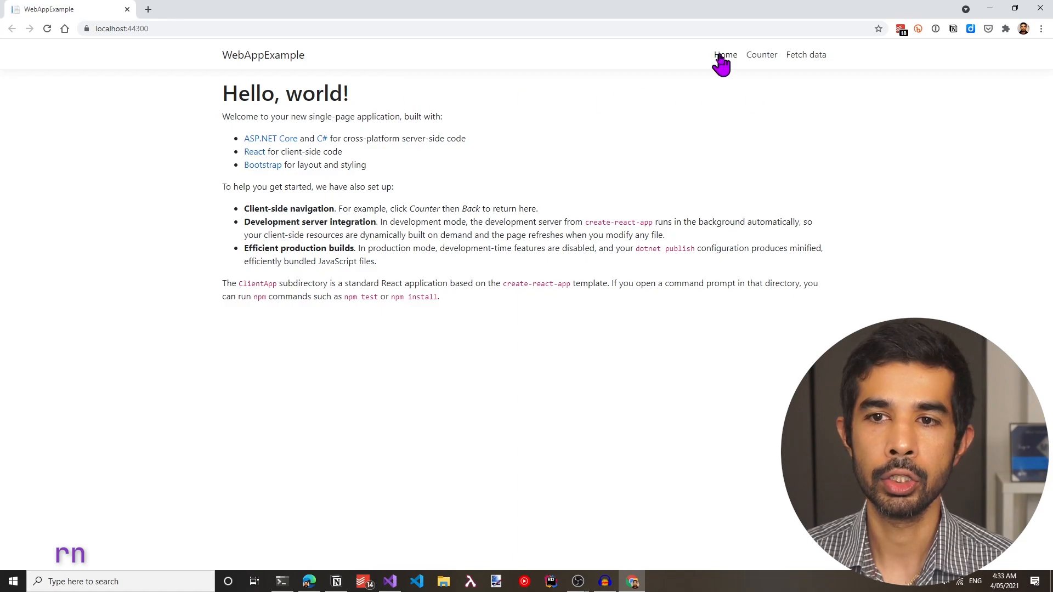
# - Check the Counter and Fetch data pages of the running web app and close its browser window
pyautogui.click(765, 57)
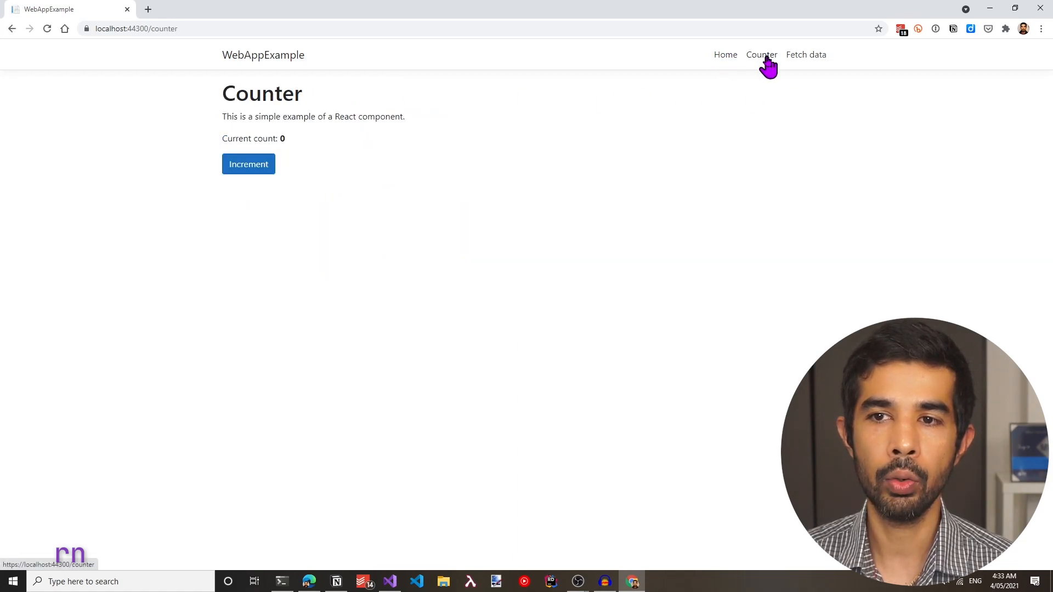
pyautogui.click(820, 58)
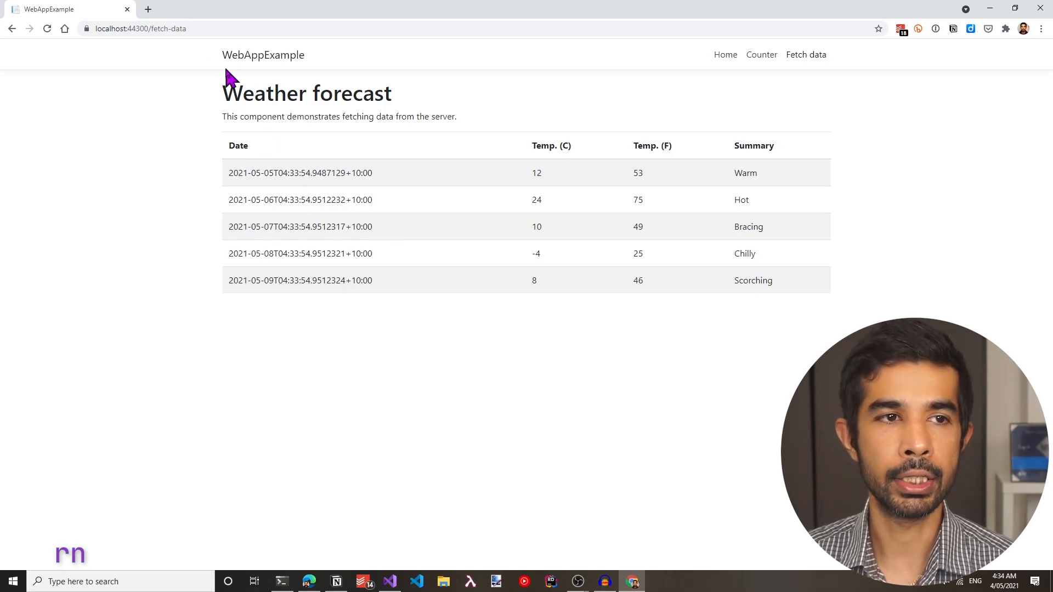
pyautogui.click(1033, 12)
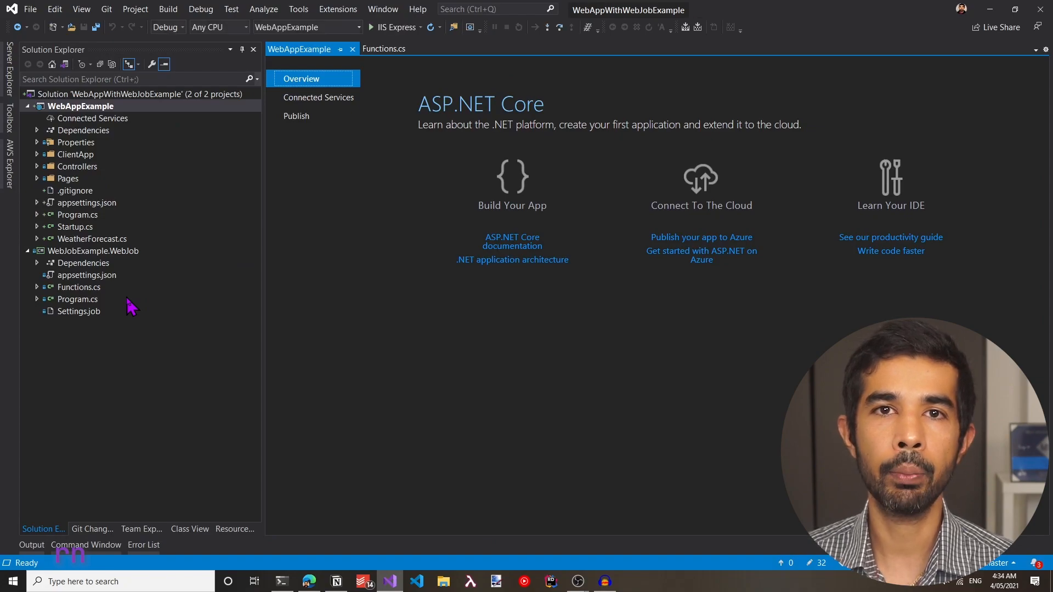
# - Switch to Azure DevOps in the browser and create a new Git repository named WebAppWithWebJobs without a README
pyautogui.click(309, 582)
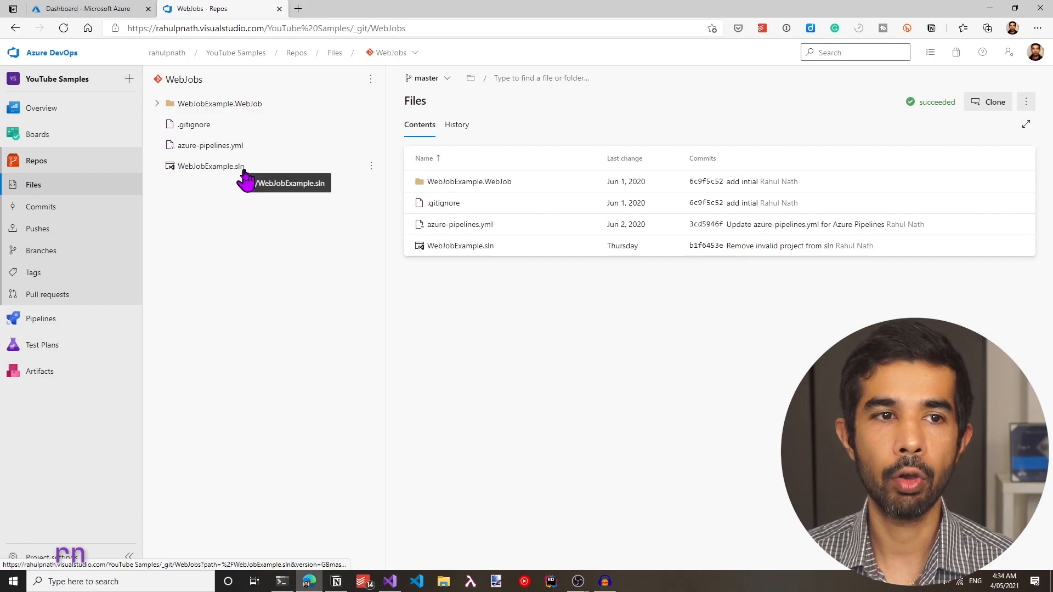
pyautogui.click(417, 53)
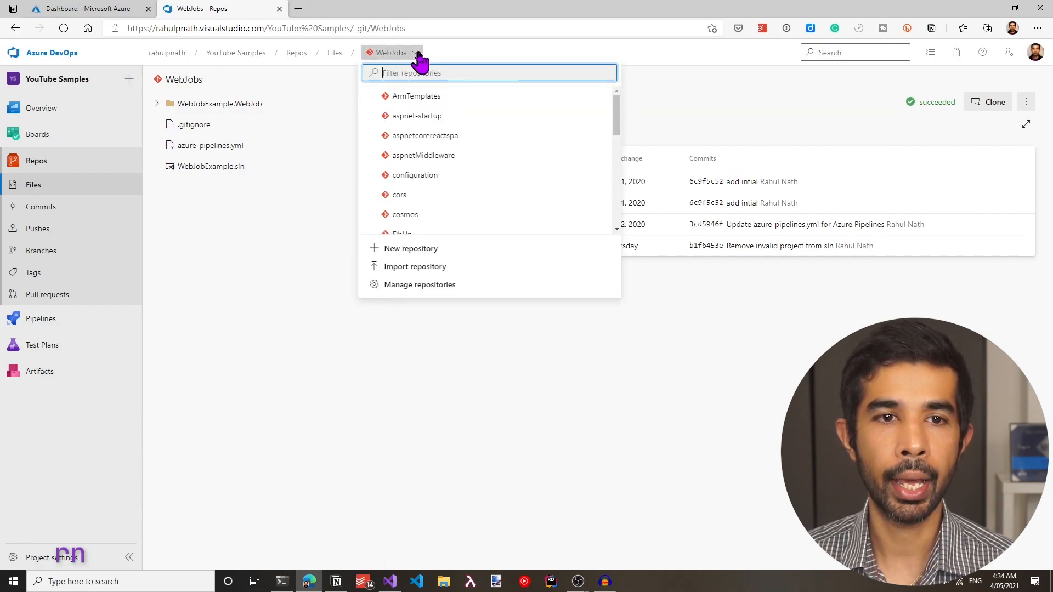
pyautogui.scroll(-3, 517, 160)
pyautogui.scroll(-5, 517, 161)
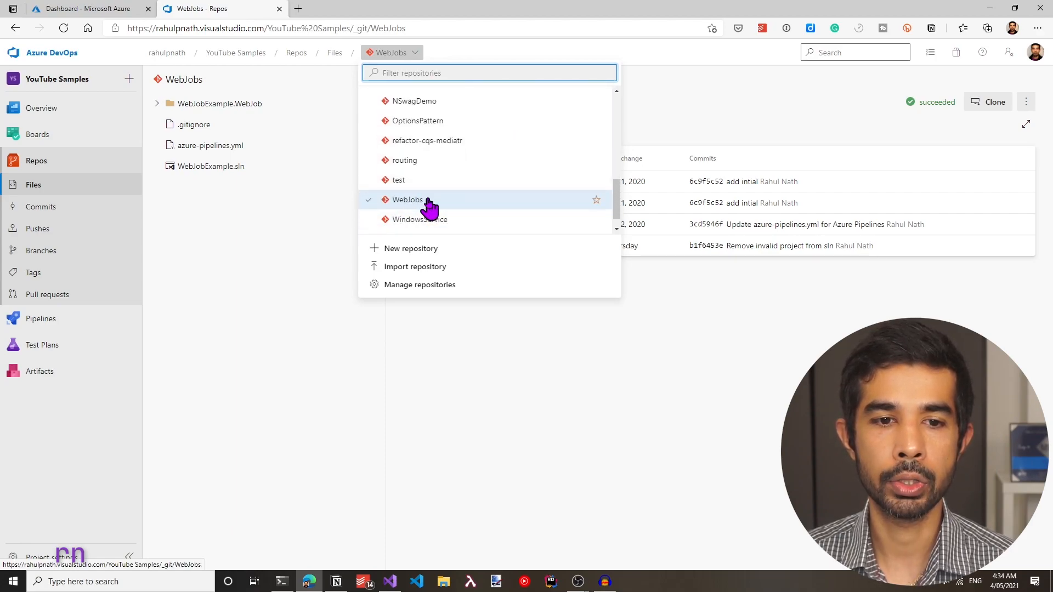
pyautogui.click(416, 250)
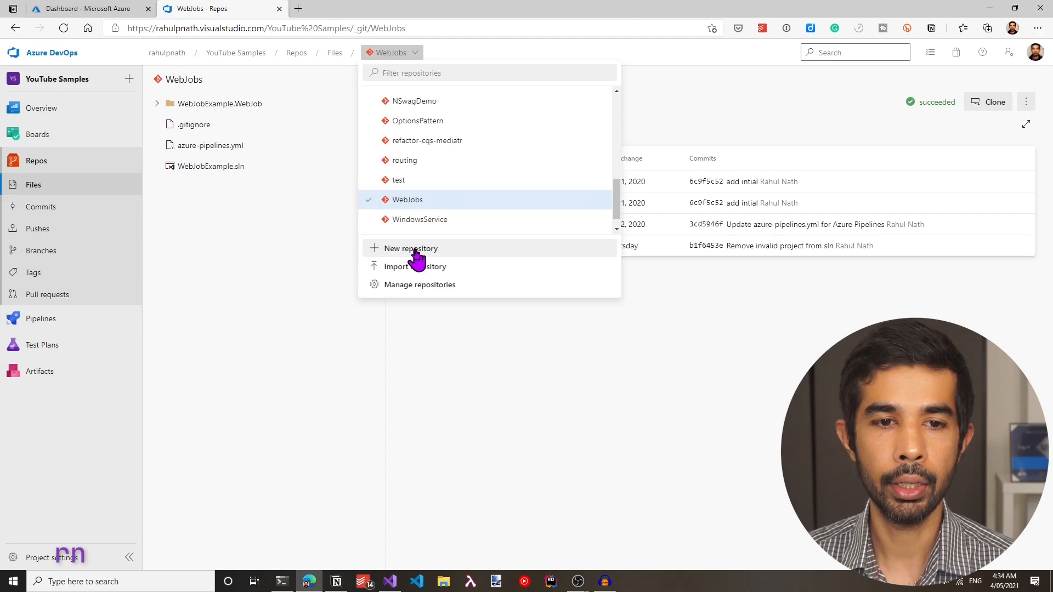
pyautogui.click(414, 251)
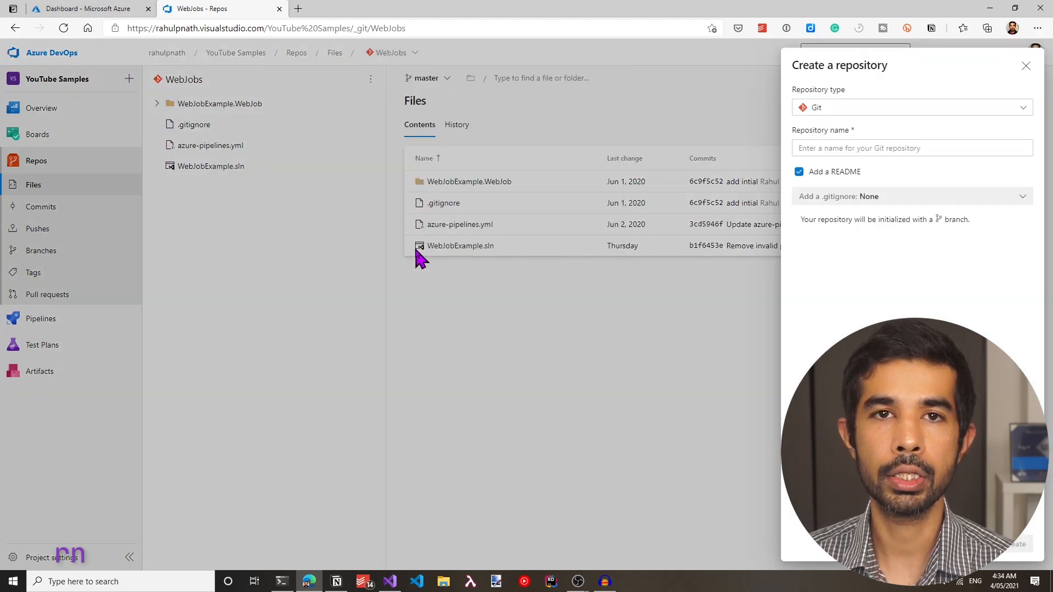
pyautogui.click(863, 149)
pyautogui.write('WebAppWithWebJobs')
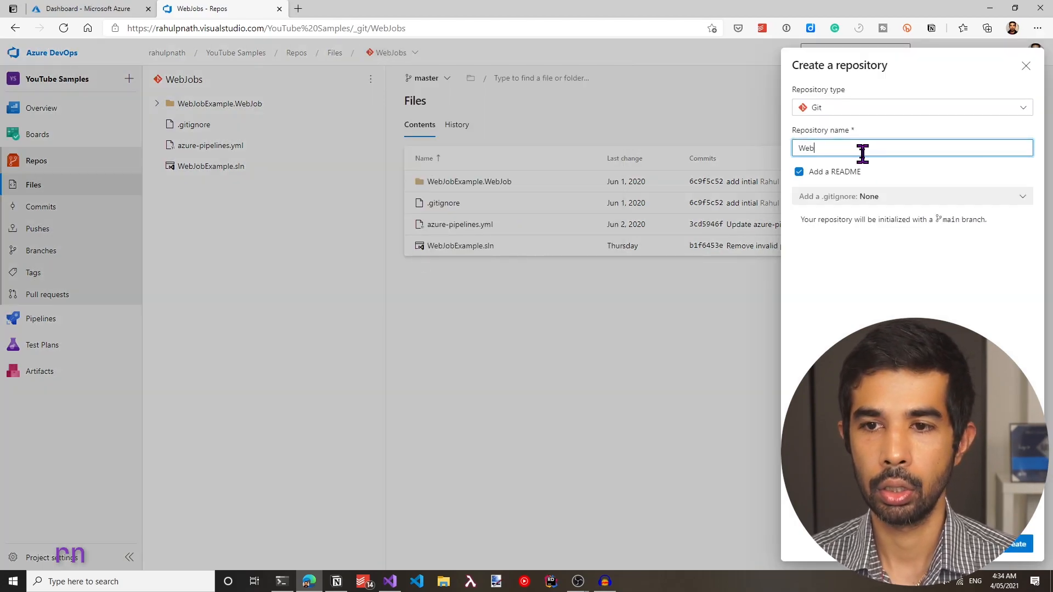
pyautogui.click(828, 172)
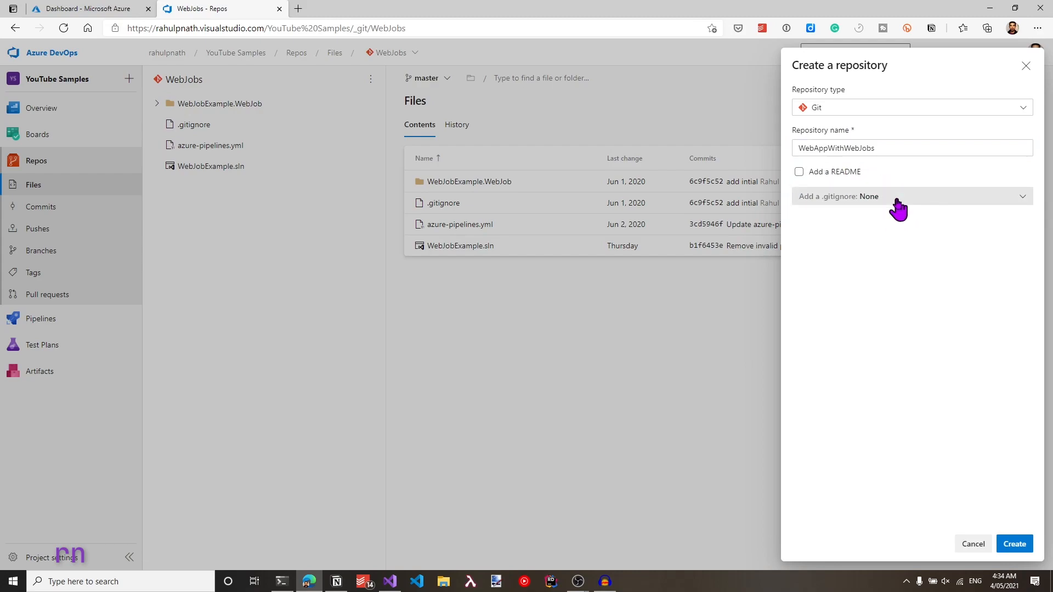
pyautogui.click(1014, 544)
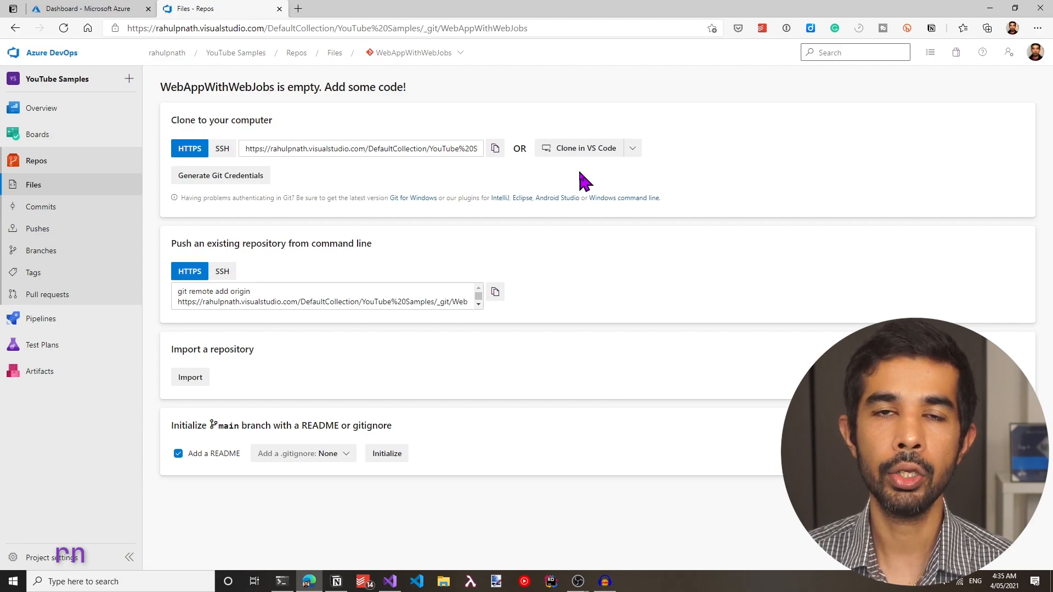
# - Switch to the PowerShell terminal, list the WebAppWithWebJobExample folder and check its Git status
pyautogui.hotkey('alt', 'Tab')
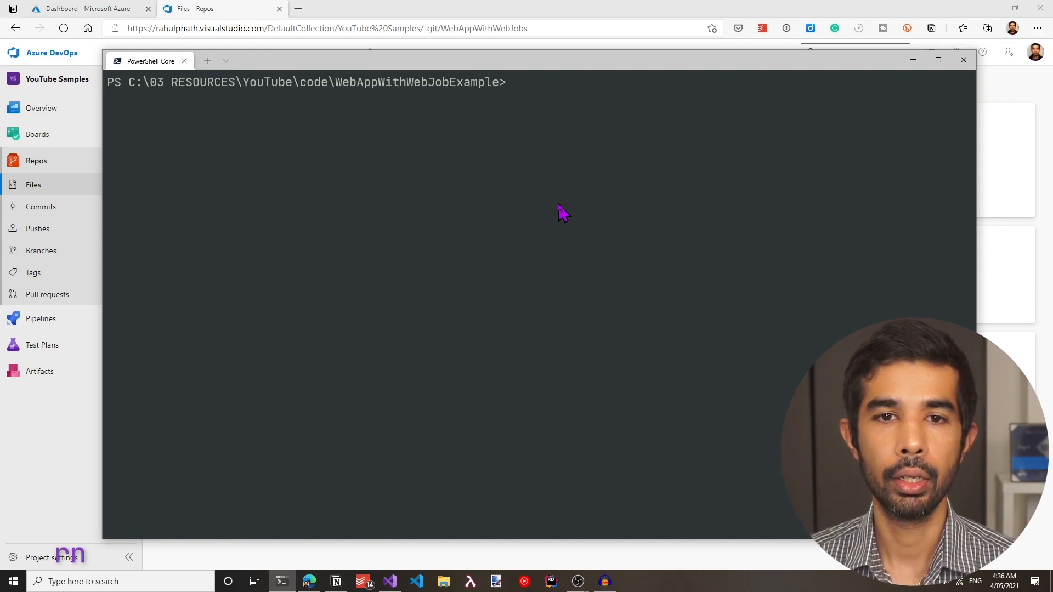
pyautogui.write('ls')
pyautogui.press('Return')
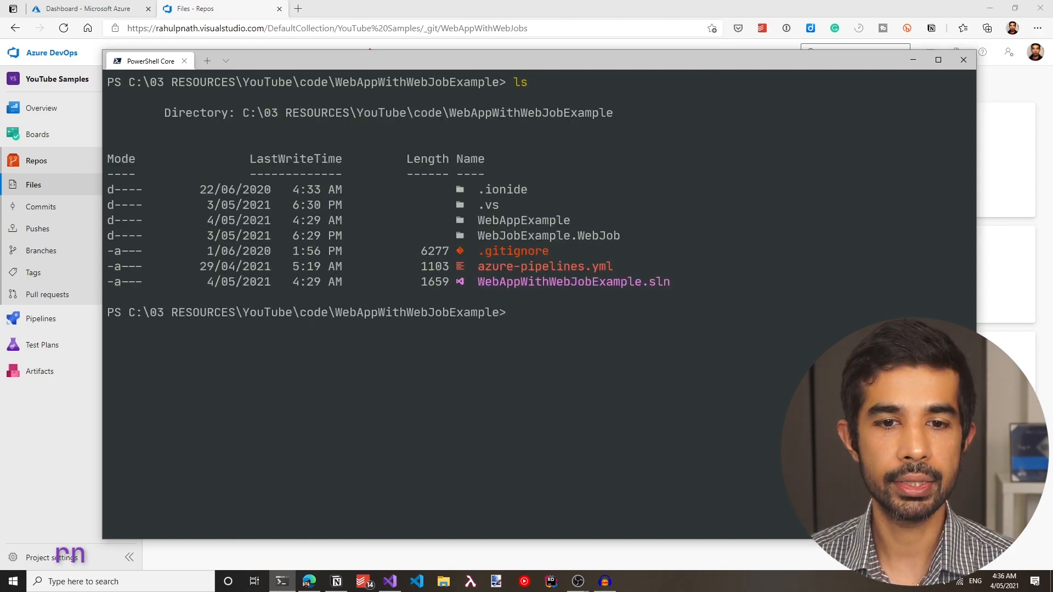
pyautogui.write('git status')
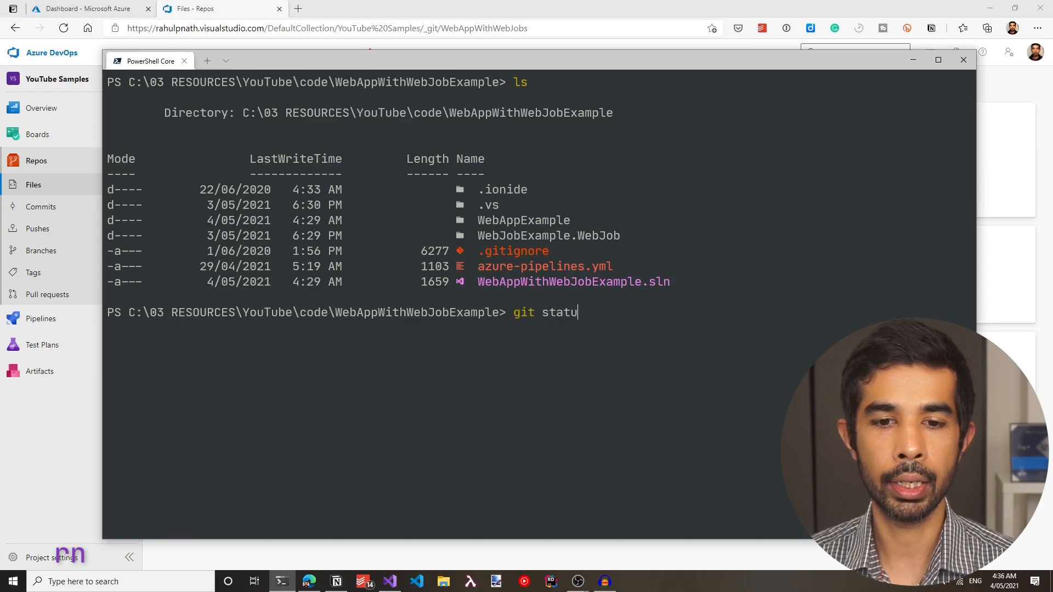
pyautogui.press('Return')
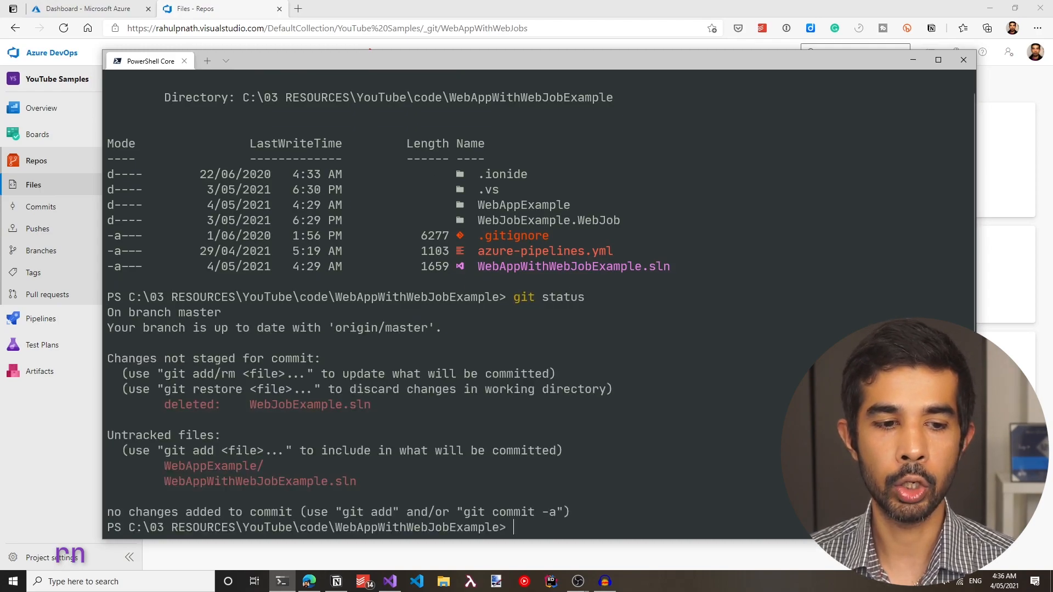
# - Stage all changes with git add ., clear the terminal and review the staged files with git status
pyautogui.write('git add .')
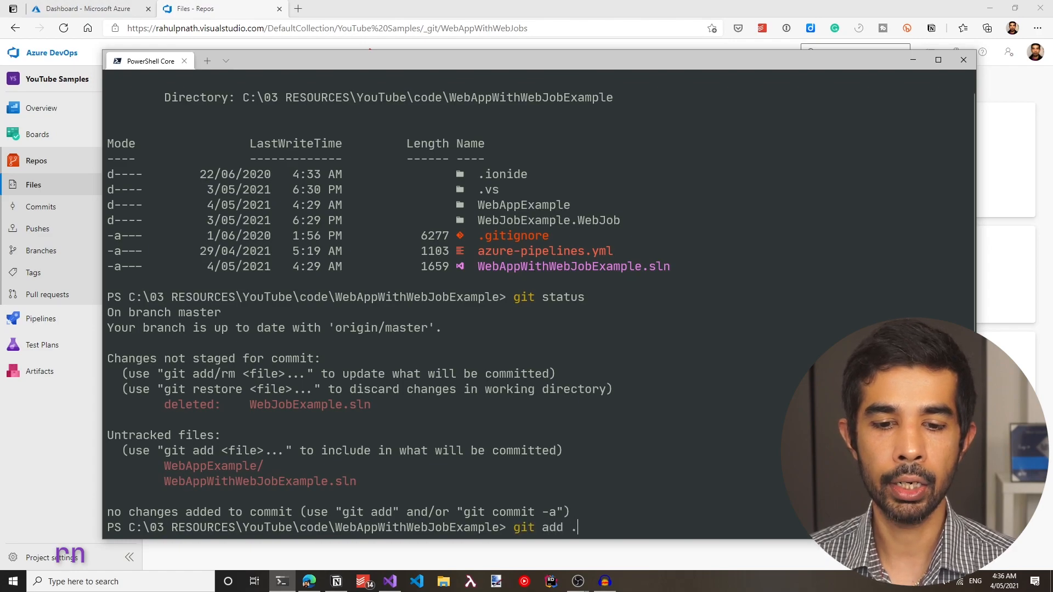
pyautogui.press('Return')
pyautogui.write('cls')
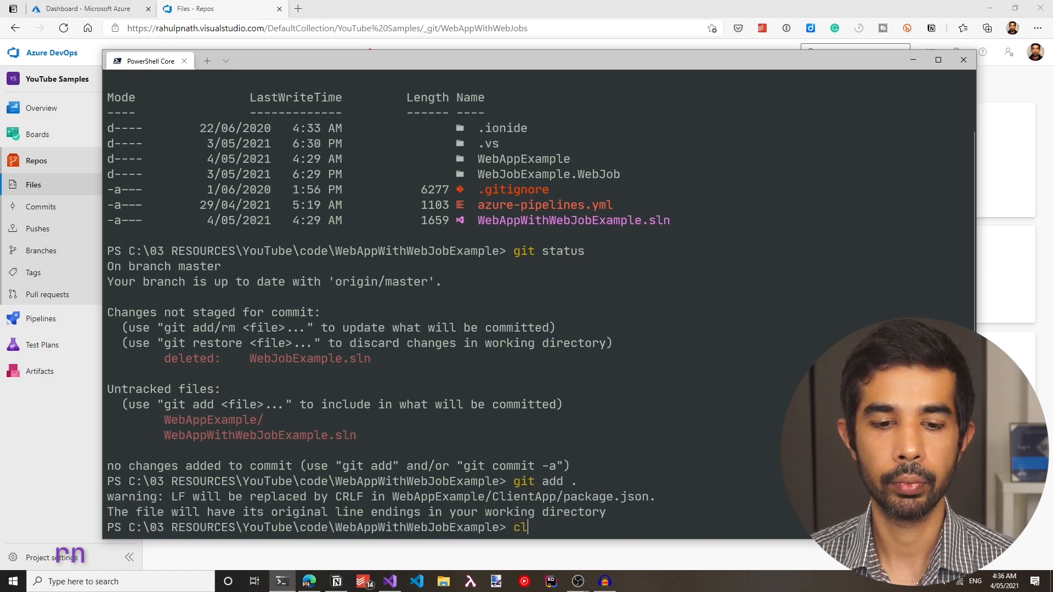
pyautogui.press('Return')
pyautogui.write('git status')
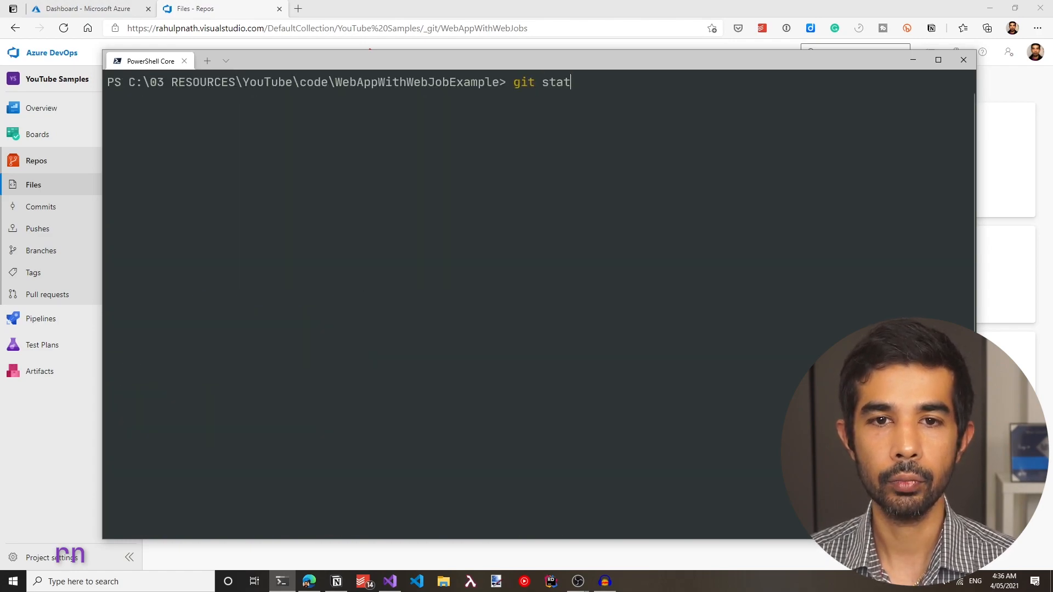
pyautogui.press('Return')
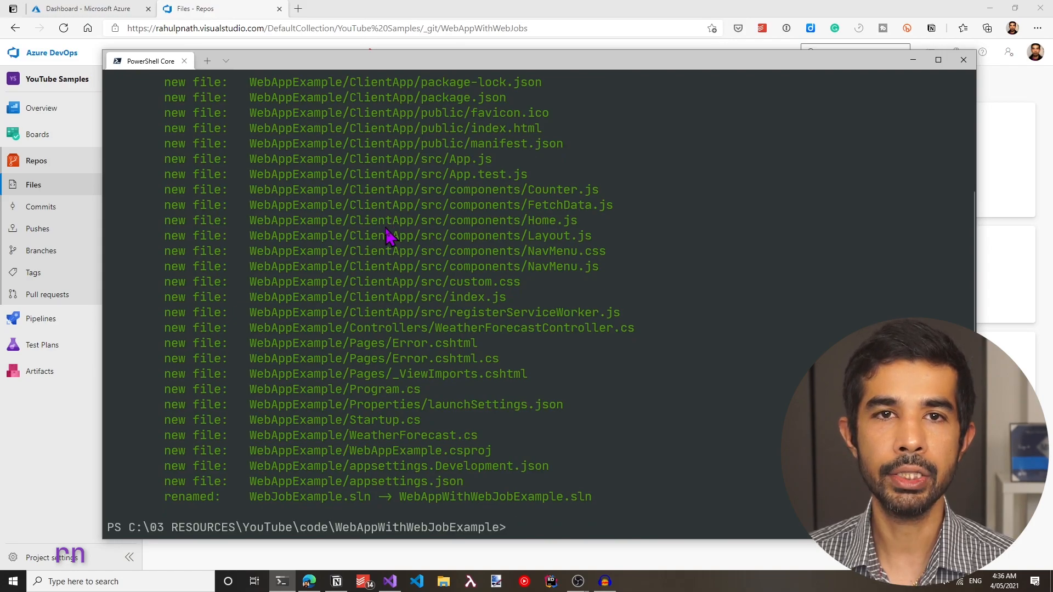
pyautogui.scroll(2, 384, 233)
pyautogui.scroll(-2, 370, 285)
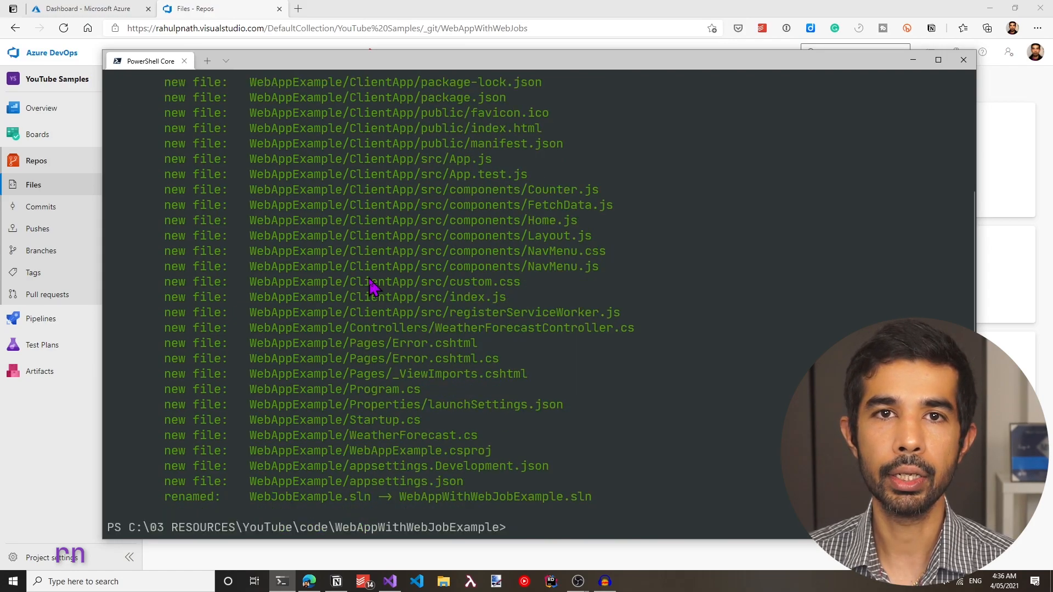
# - Clear the terminal and commit the staged changes with the message "Added Web App React SPA"
pyautogui.write('cls')
pyautogui.press('Return')
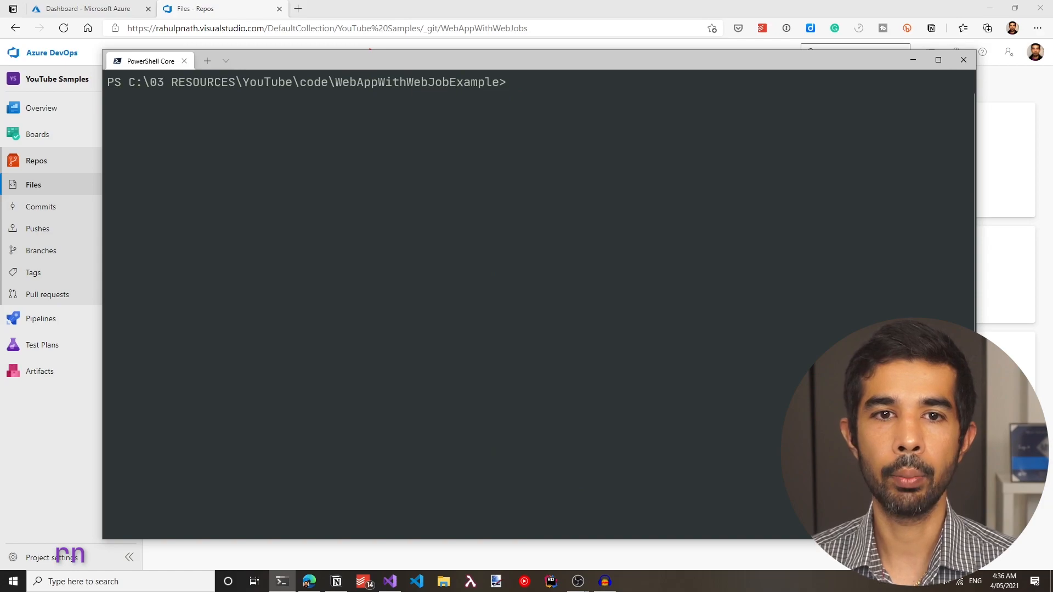
pyautogui.write('git comm')
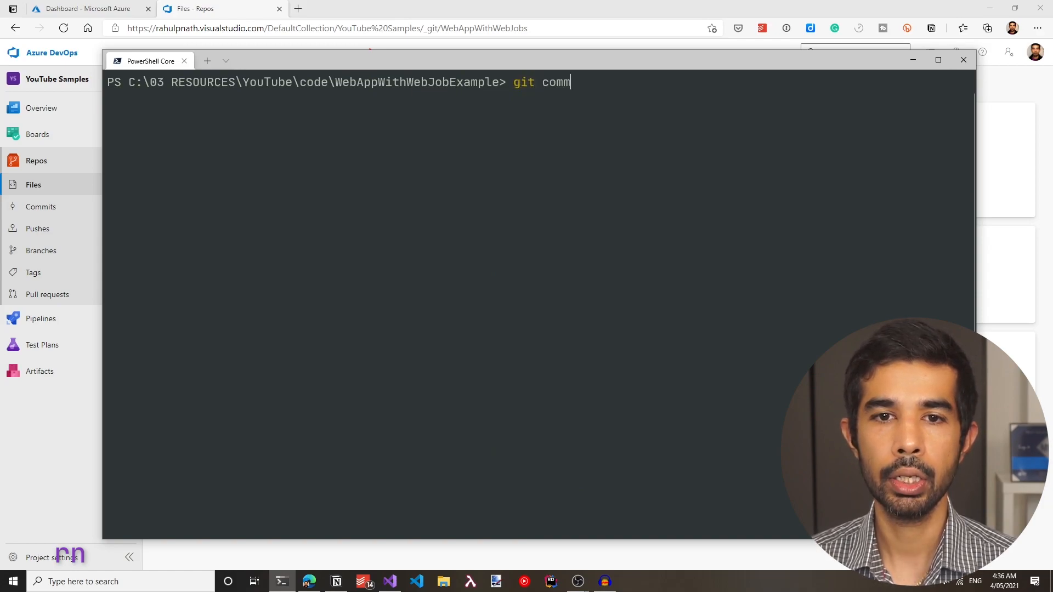
pyautogui.write('it -m "Added We')
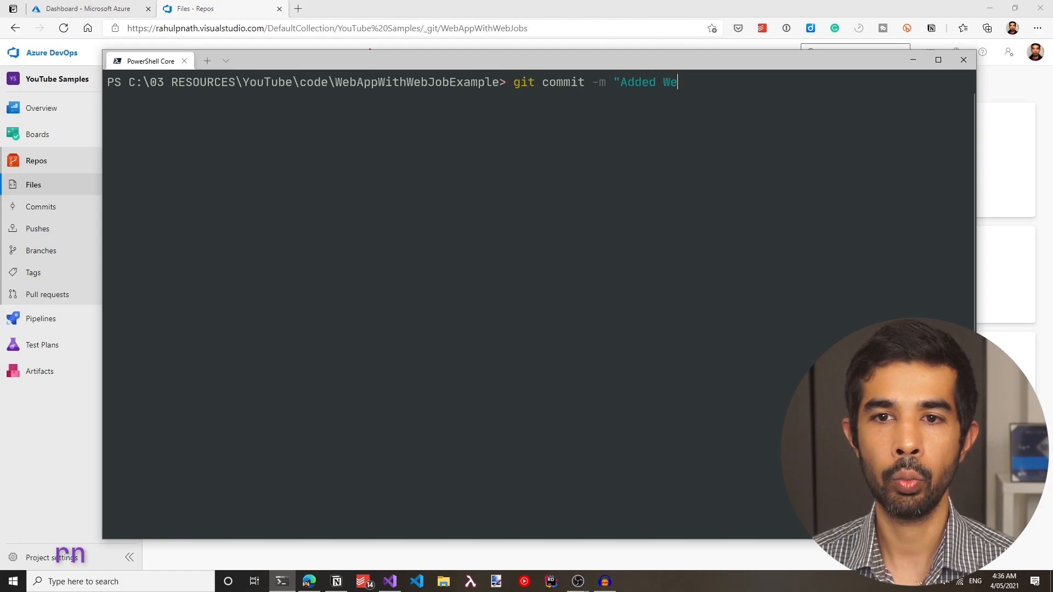
pyautogui.write('b App')
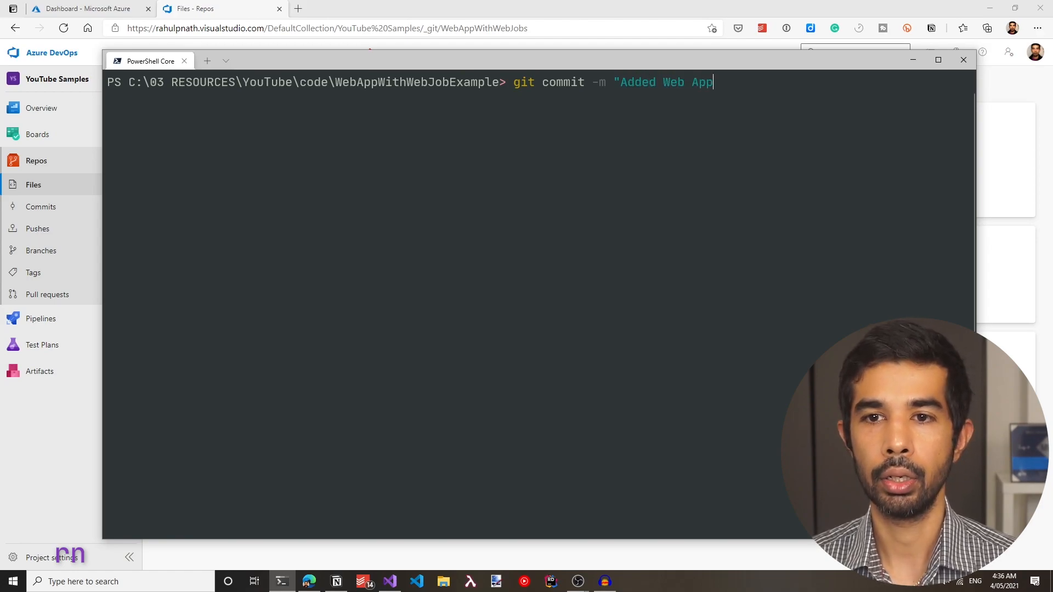
pyautogui.write(' React SPA')
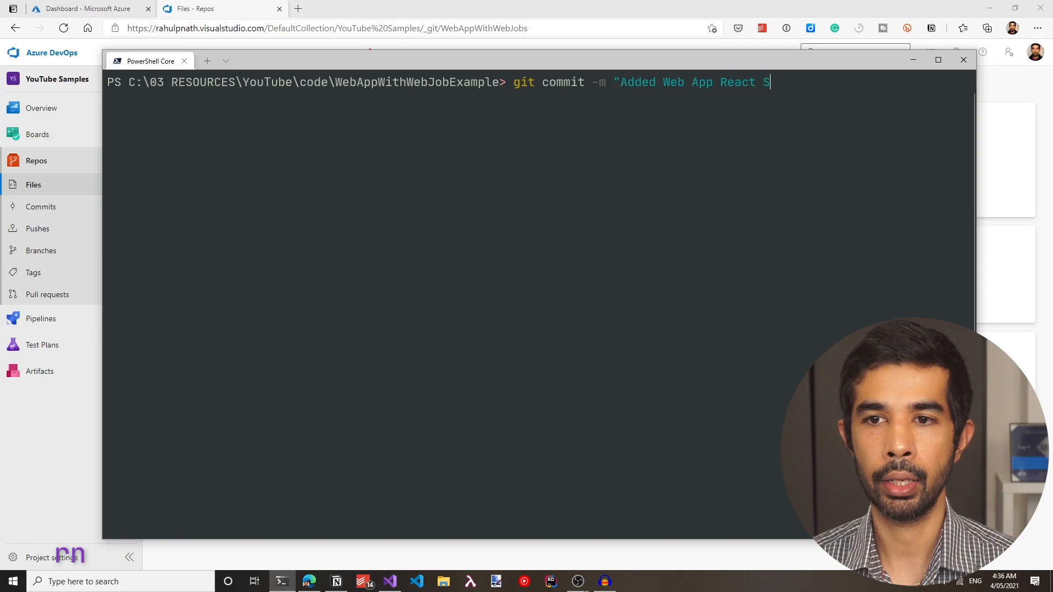
pyautogui.write("'")
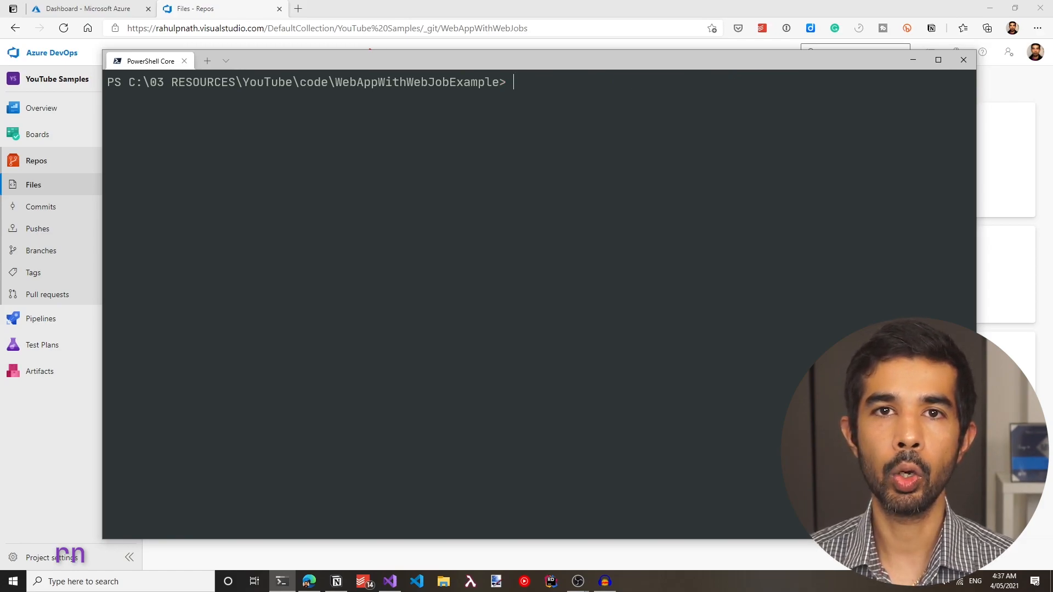
# - List the Git remotes verbosely, remove the remote named origin and list the remotes again to verify
pyautogui.write('git remot')
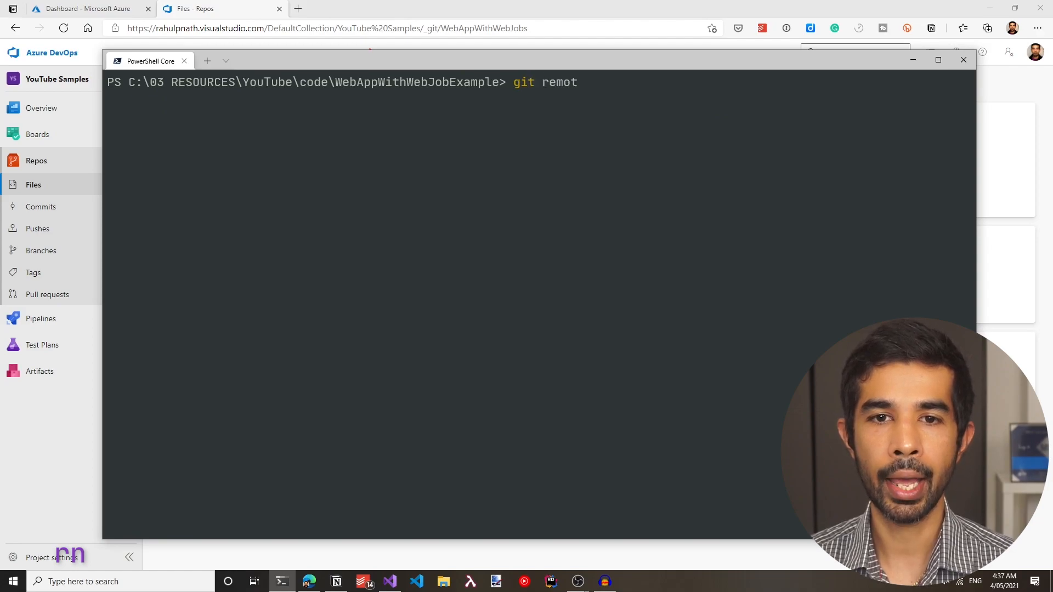
pyautogui.write('e -v')
pyautogui.press('Return')
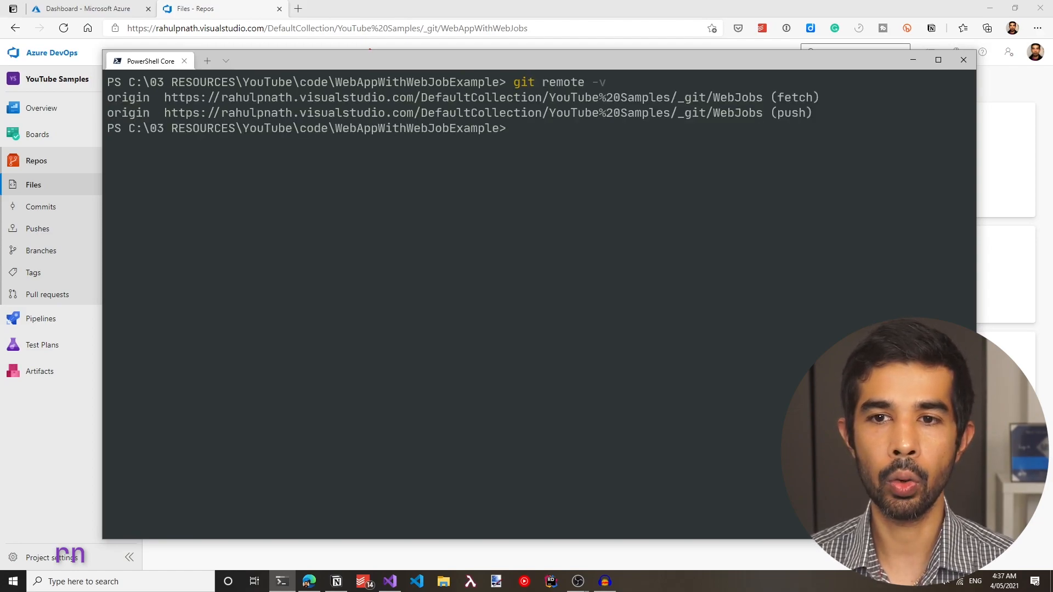
pyautogui.write('git r')
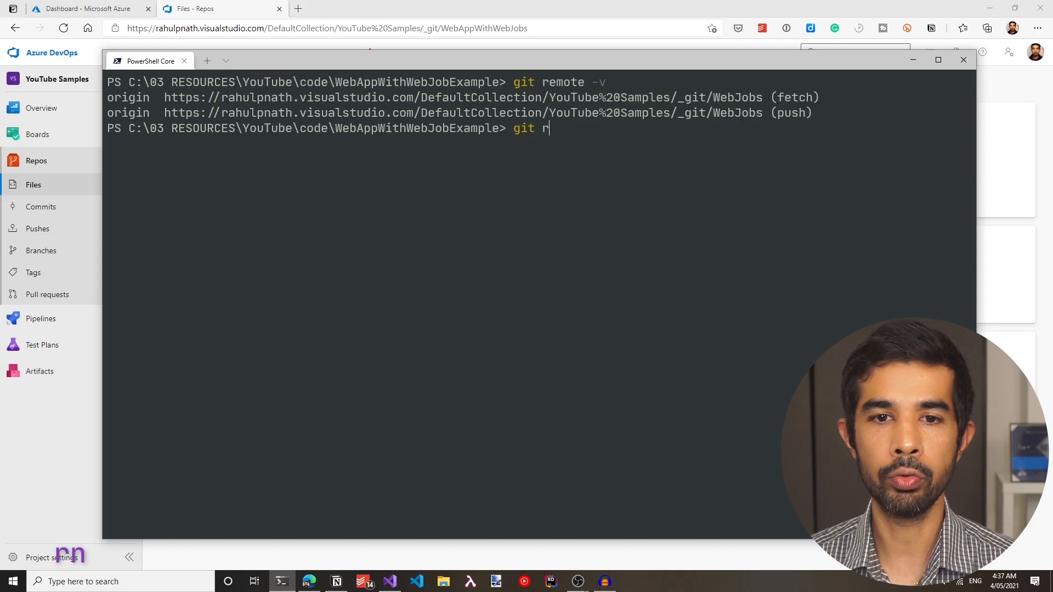
pyautogui.write('emote remo')
pyautogui.write('ve origin')
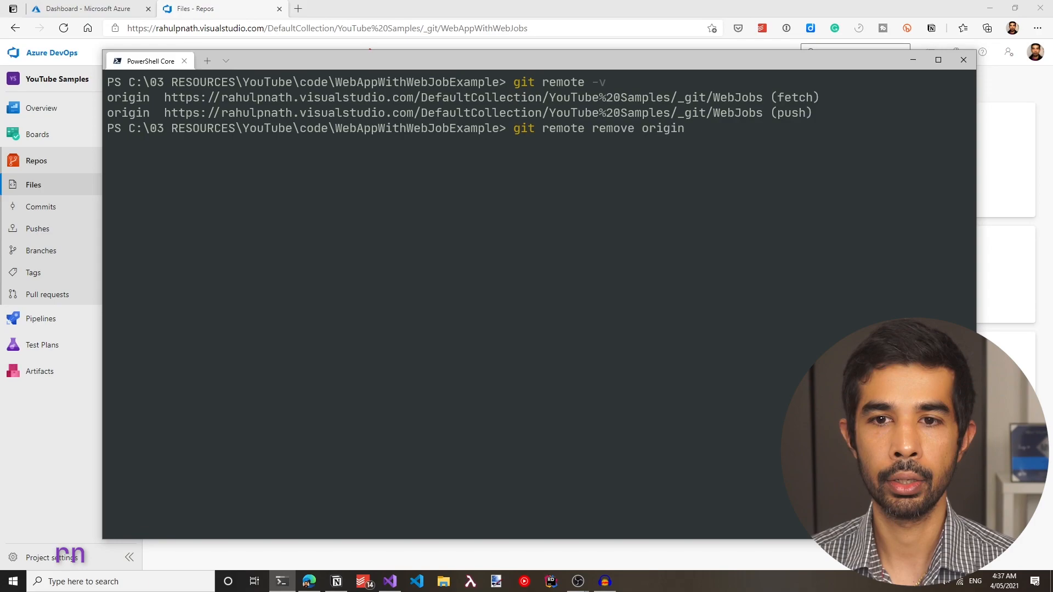
pyautogui.press('Return')
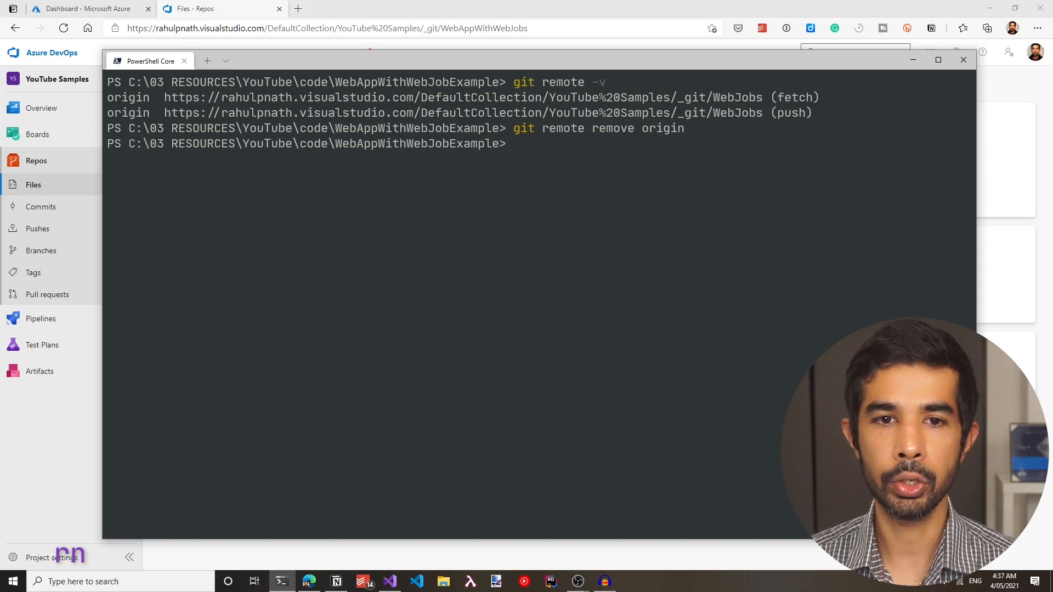
pyautogui.press('Up')
pyautogui.press('Up')
pyautogui.press('Return')
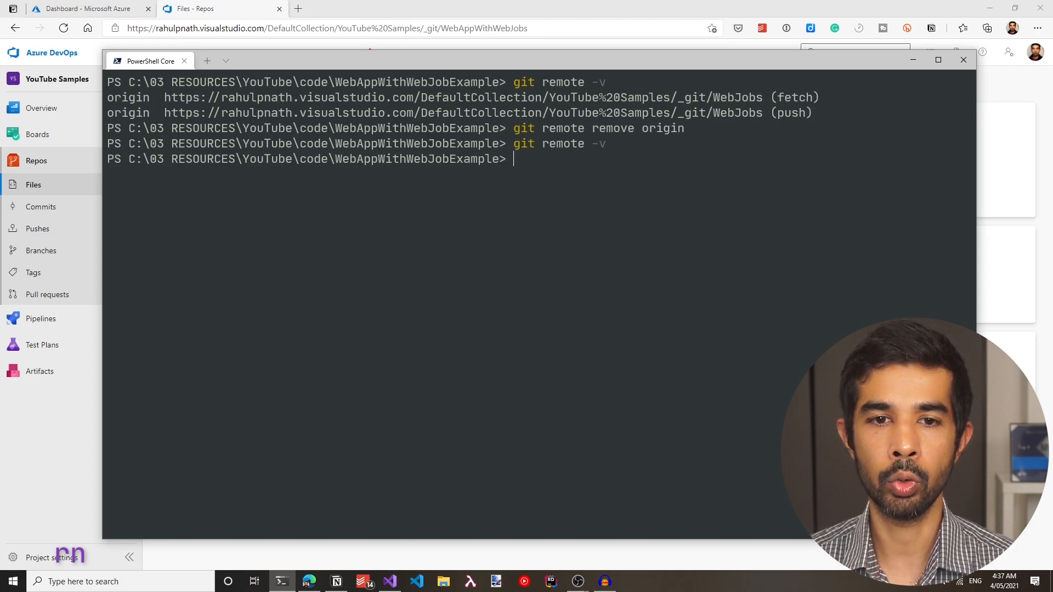
# - Copy Azure DevOps' HTTPS commands for pushing an existing repository and run them in PowerShell, adding WebAppWithWebJobs as origin and pushing all branches
pyautogui.hotkey('alt', 'Tab')
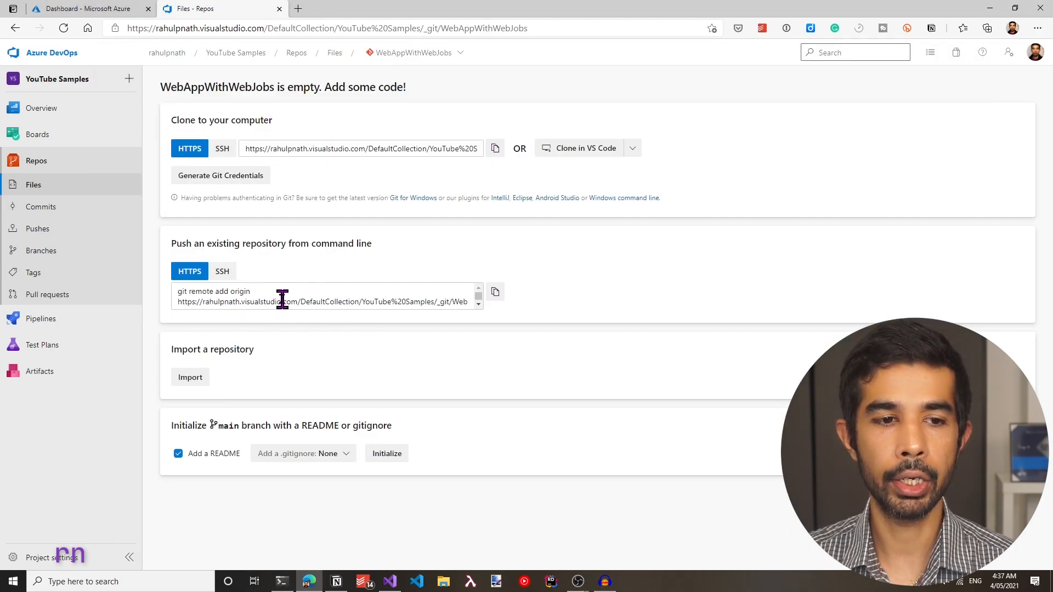
pyautogui.click(495, 293)
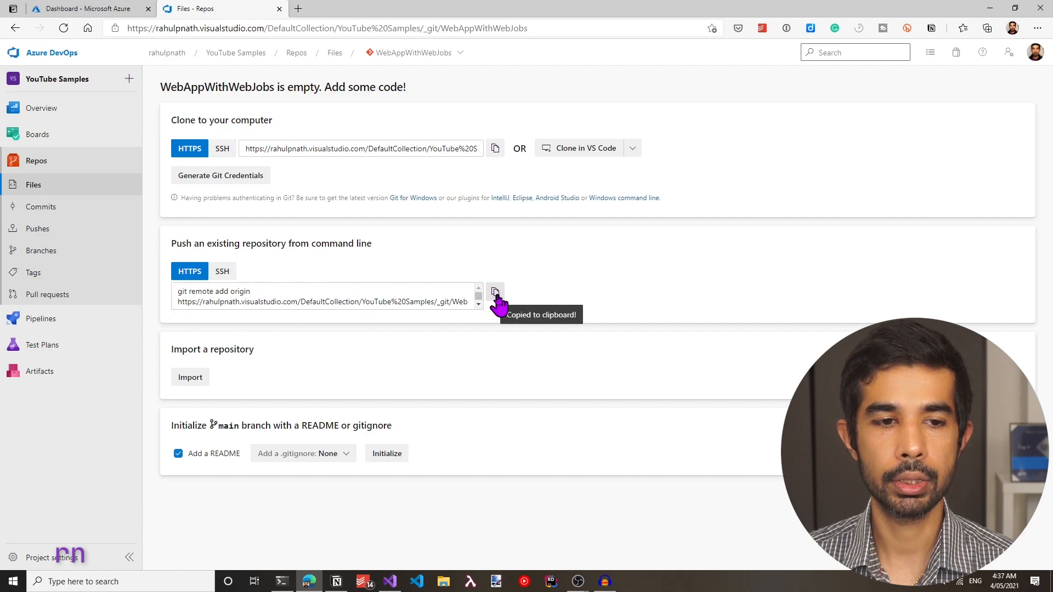
pyautogui.hotkey('alt', 'Tab')
pyautogui.hotkey('ctrl', 'v')
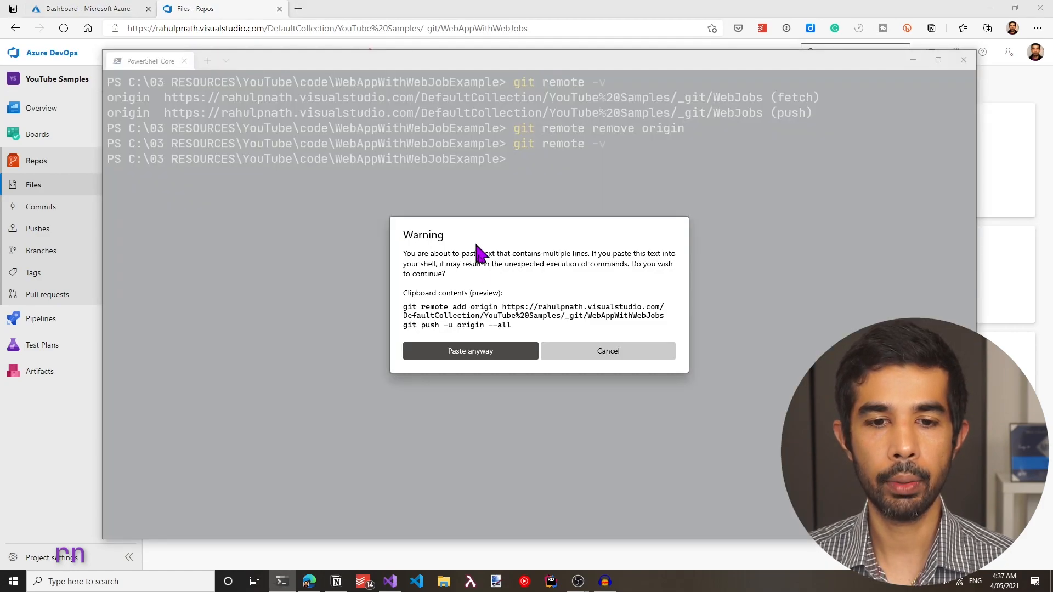
pyautogui.click(486, 353)
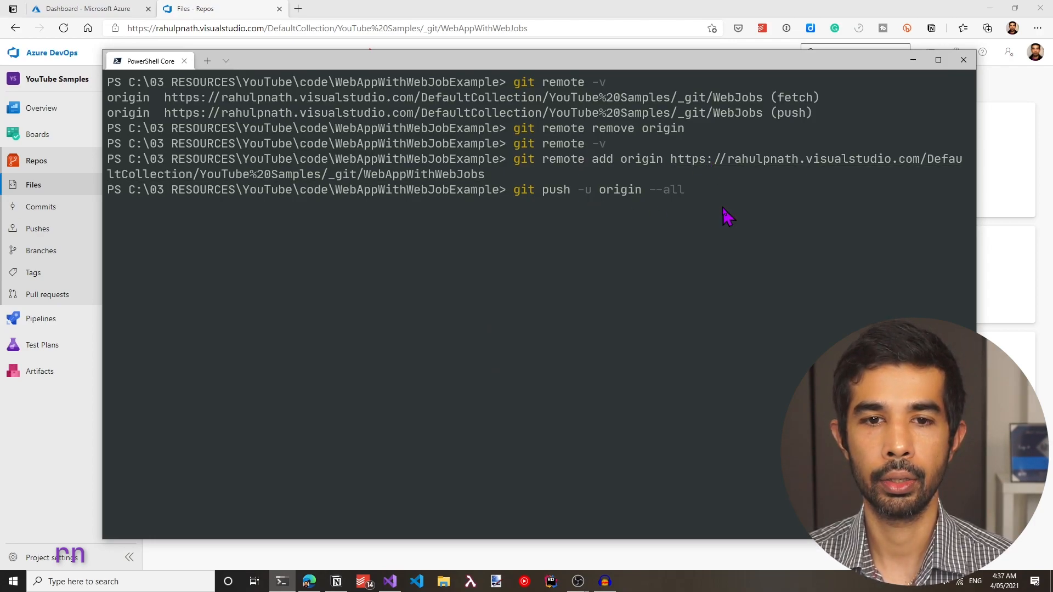
pyautogui.press('Return')
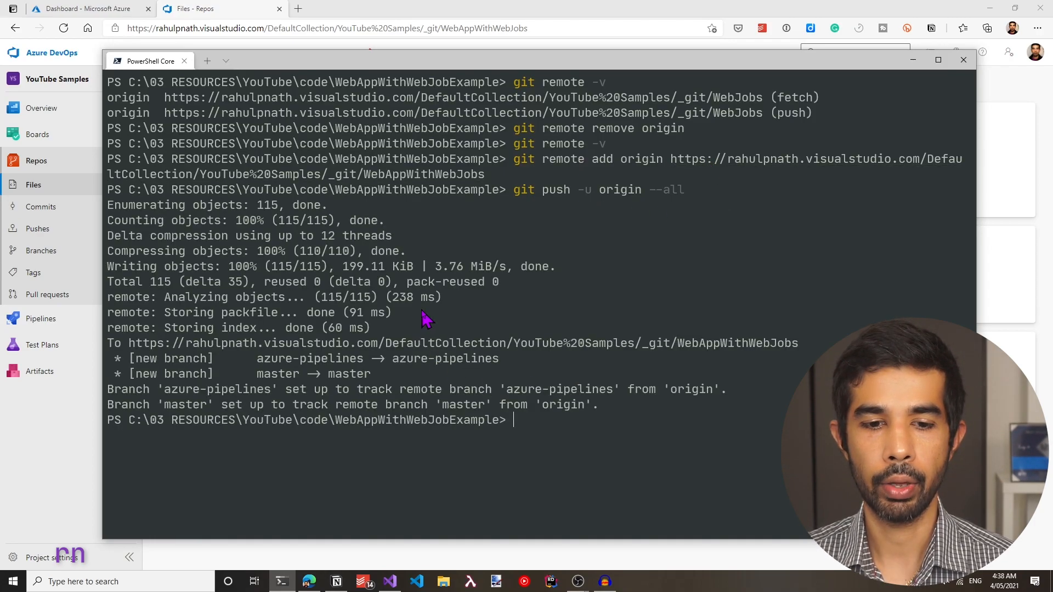
# - Switch back to Azure DevOps in the browser and view azure-pipelines.yml in the WebAppWithWebJobs repository
pyautogui.click(257, 16)
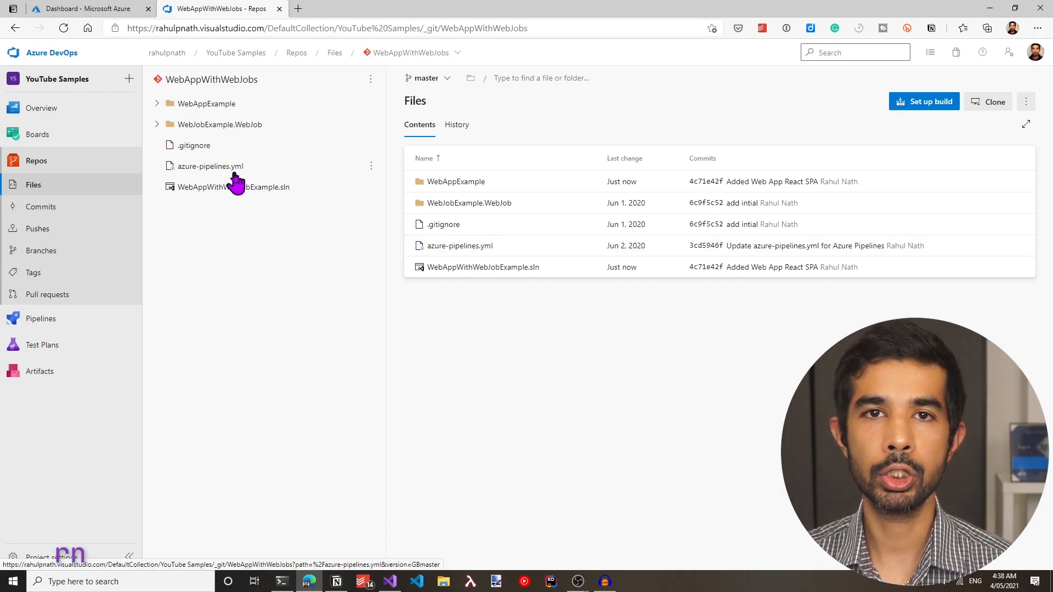
pyautogui.click(488, 247)
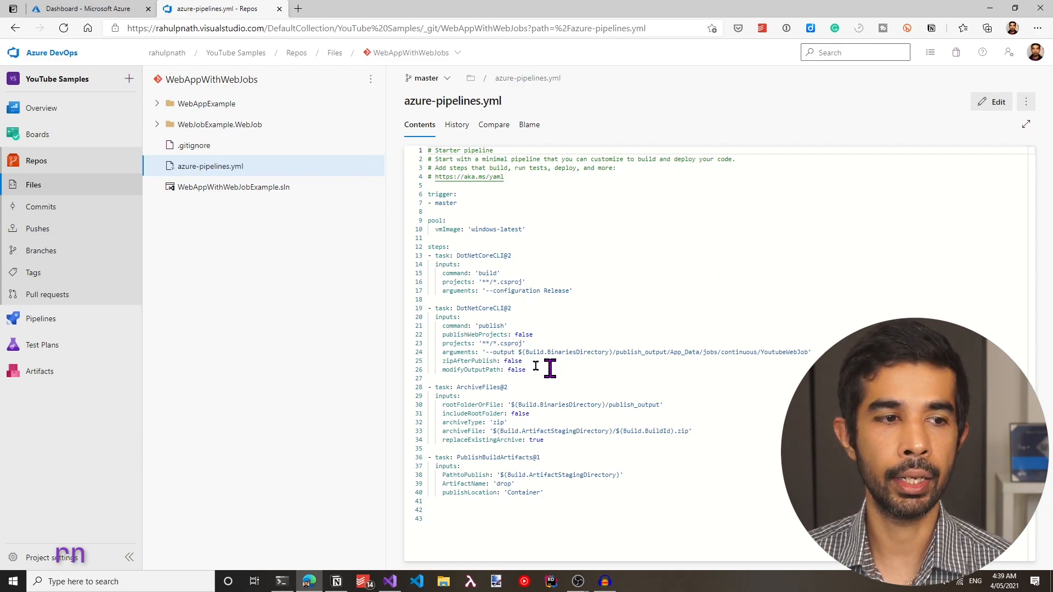
# - Start a new pipeline from Azure Repos Git, filter the repositories by "web", choose WebAppWithWebJobs and review its pipeline YAML
pyautogui.moveTo(71, 318)
pyautogui.click(186, 336)
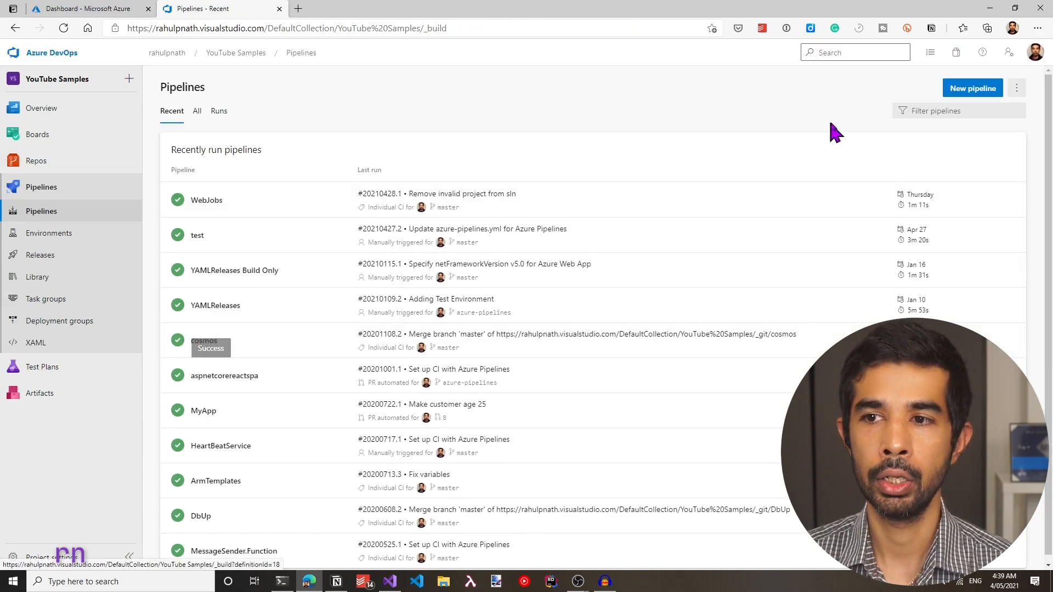
pyautogui.click(975, 93)
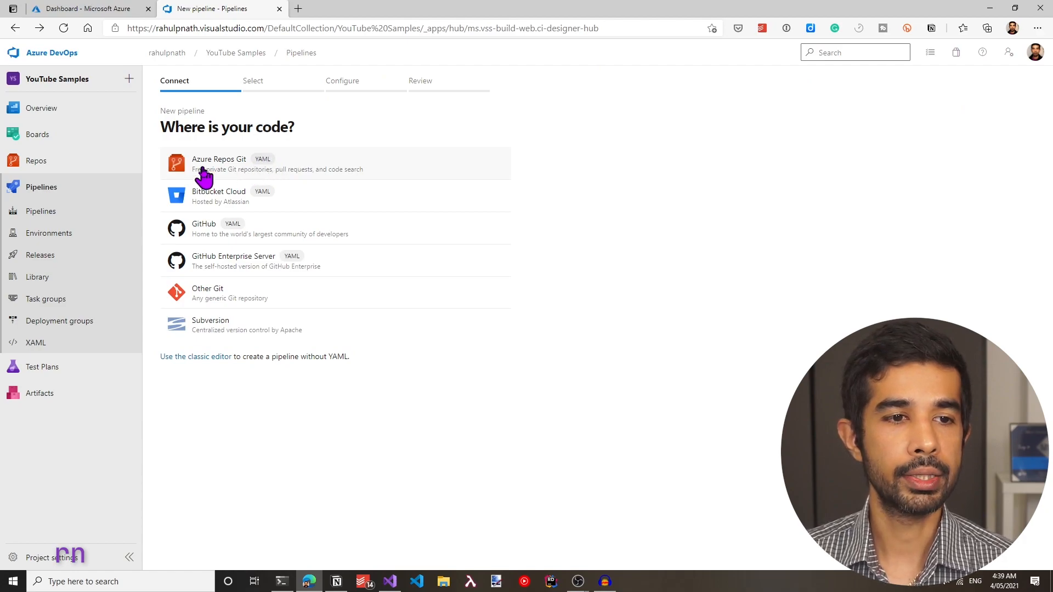
pyautogui.click(357, 166)
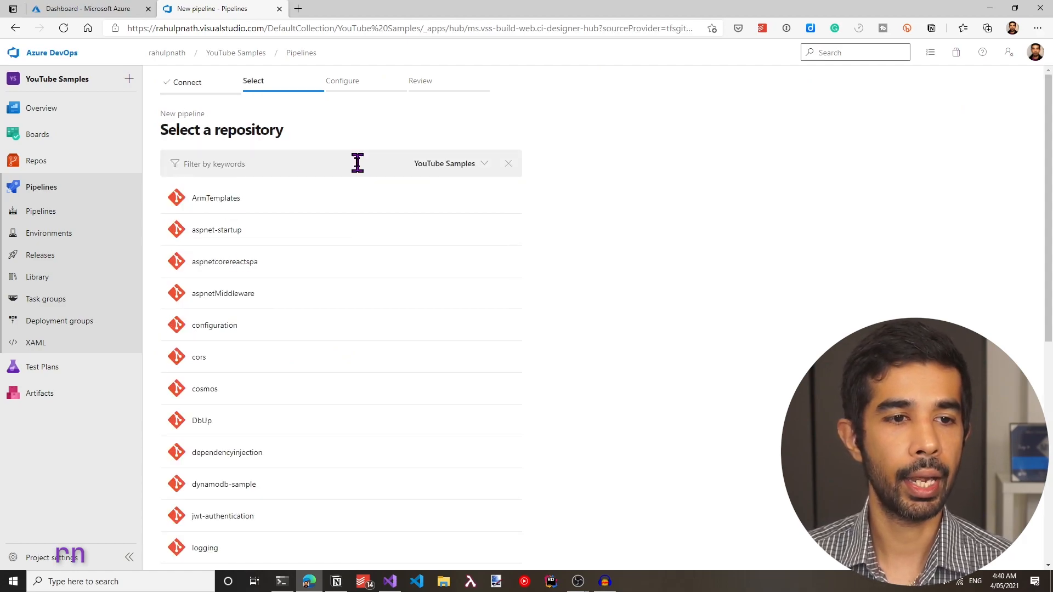
pyautogui.click(321, 165)
pyautogui.write('web')
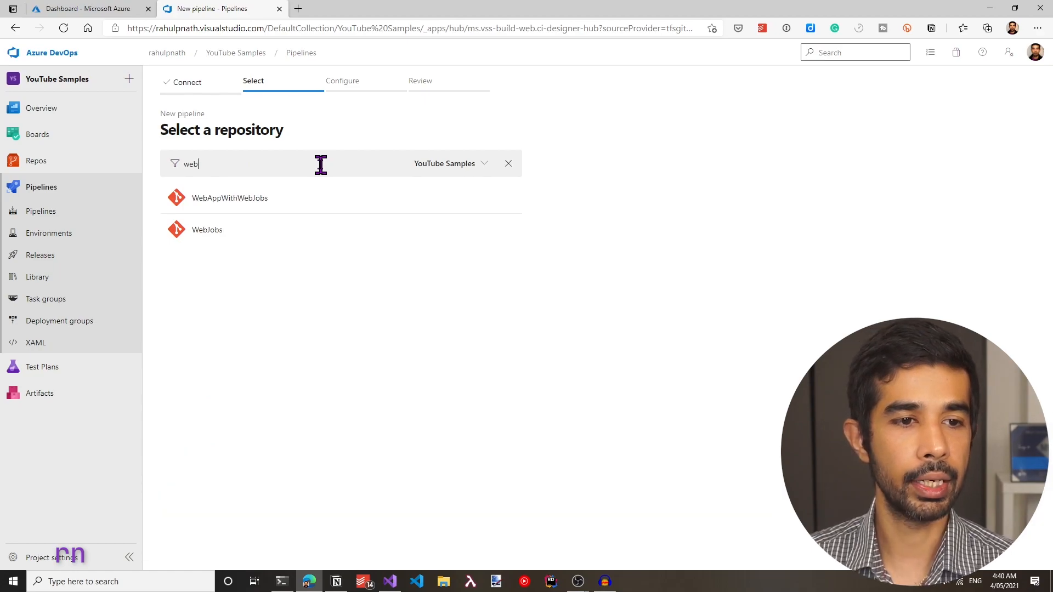
pyautogui.click(257, 201)
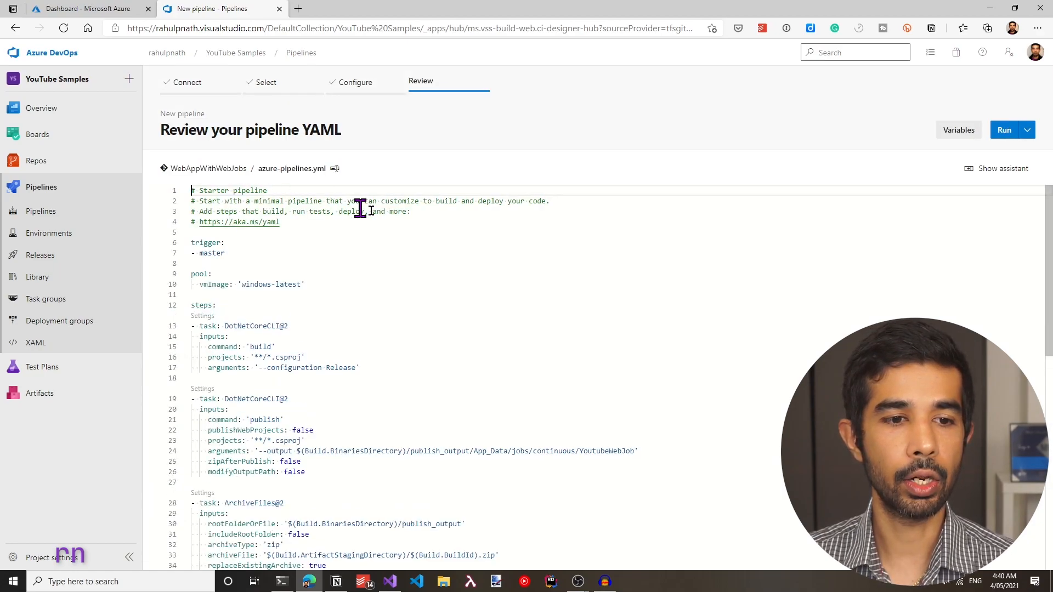
pyautogui.scroll(-3, 379, 341)
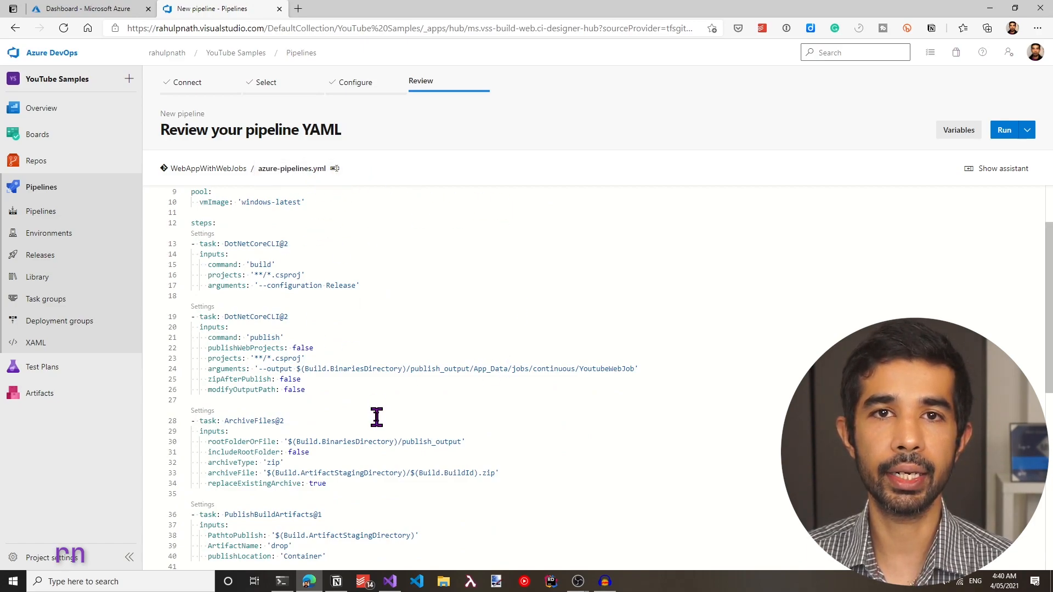
pyautogui.scroll(2, 377, 417)
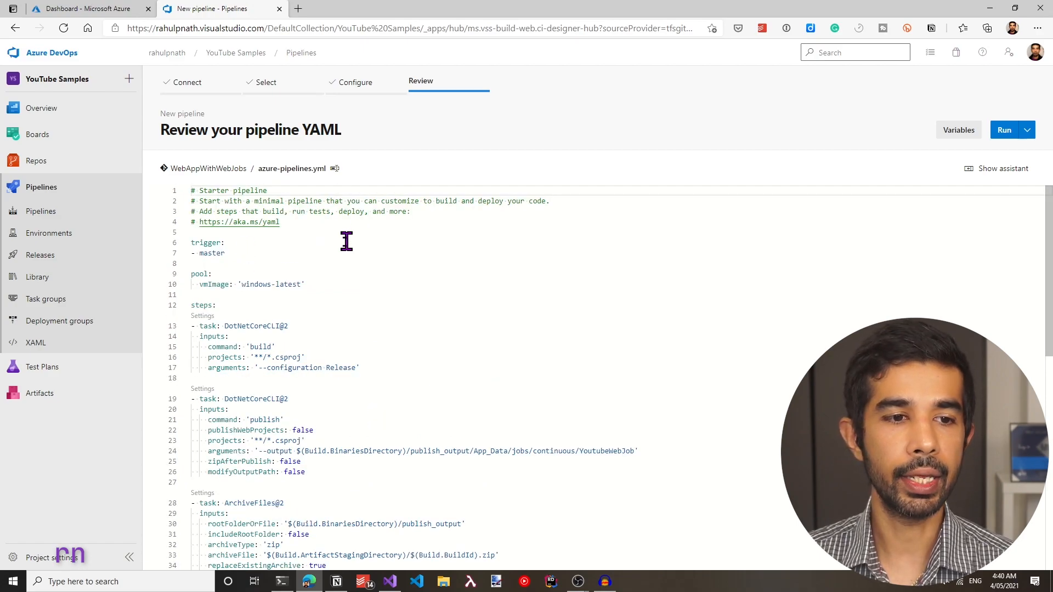
# - Examine the pipeline YAML's trigger branch, VM image and DotNetCoreCLI build and publish tasks
pyautogui.click(223, 252)
pyautogui.moveTo(224, 253); pyautogui.dragTo(191, 242)
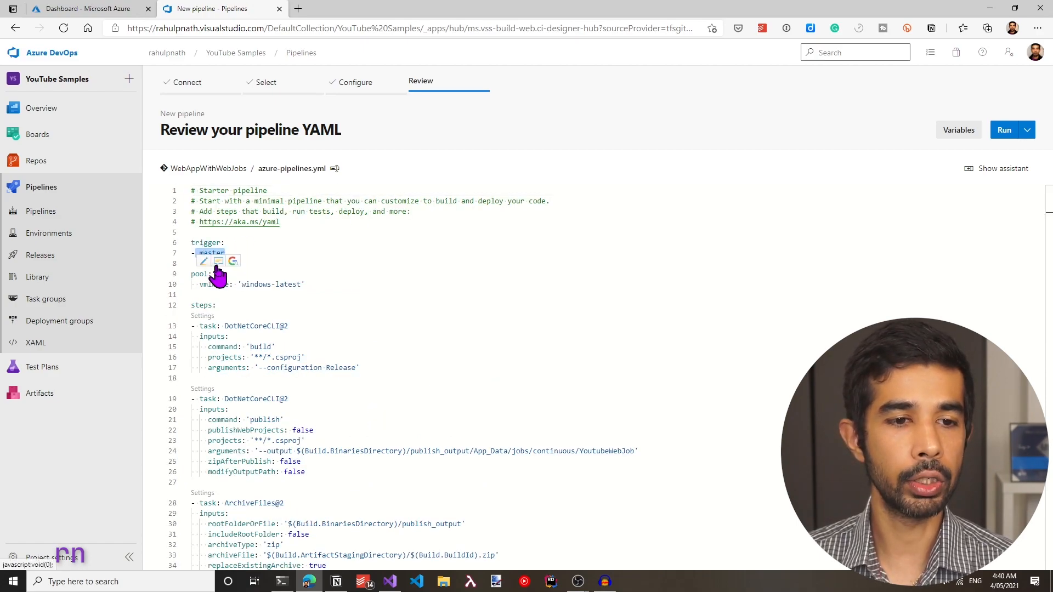
pyautogui.click(324, 283)
pyautogui.moveTo(324, 284); pyautogui.dragTo(225, 284)
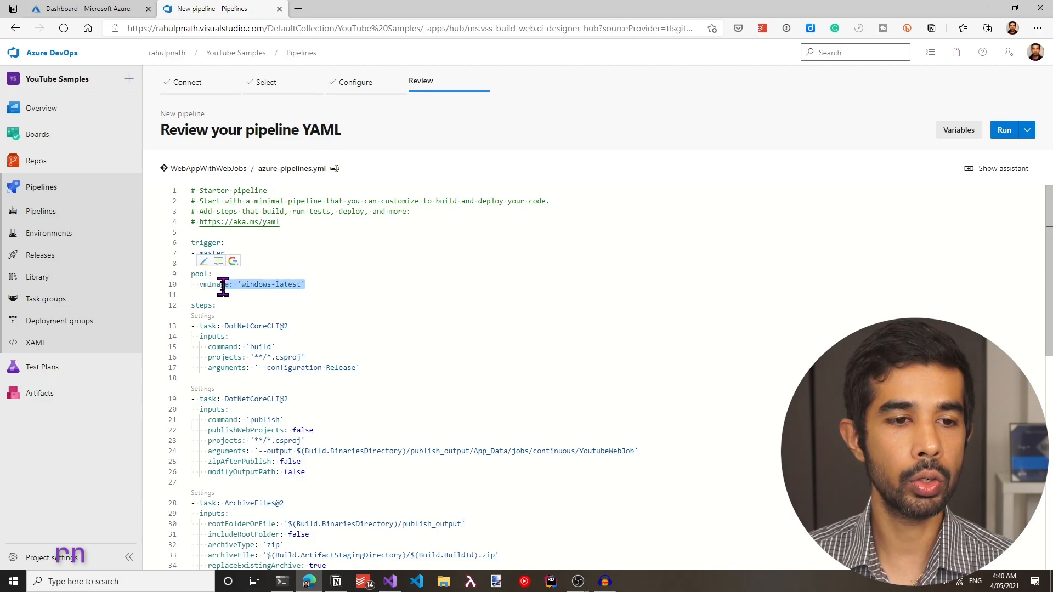
pyautogui.scroll(-1, 304, 296)
pyautogui.click(307, 298)
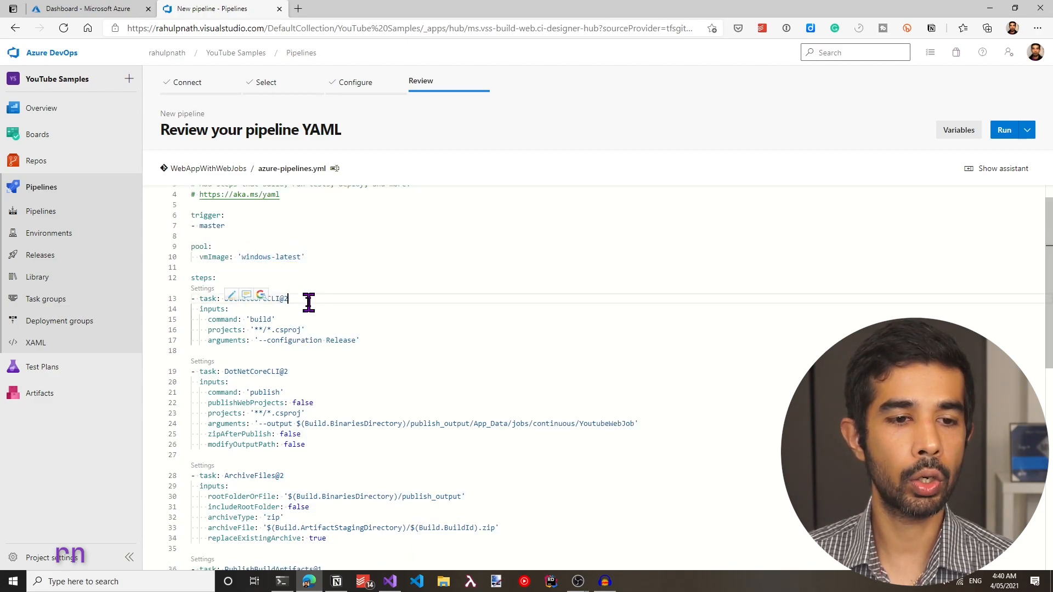
pyautogui.scroll(-1, 276, 324)
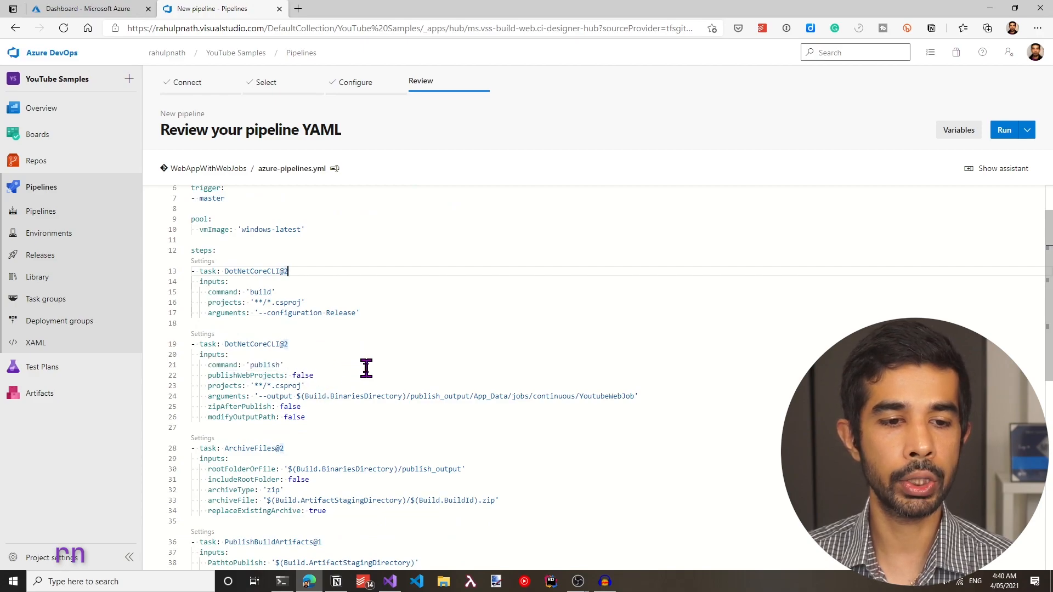
pyautogui.scroll(-1, 351, 366)
# - Examine the WebJob publish task's output path and compare it with the ArchiveFiles task's root folder
pyautogui.click(665, 369)
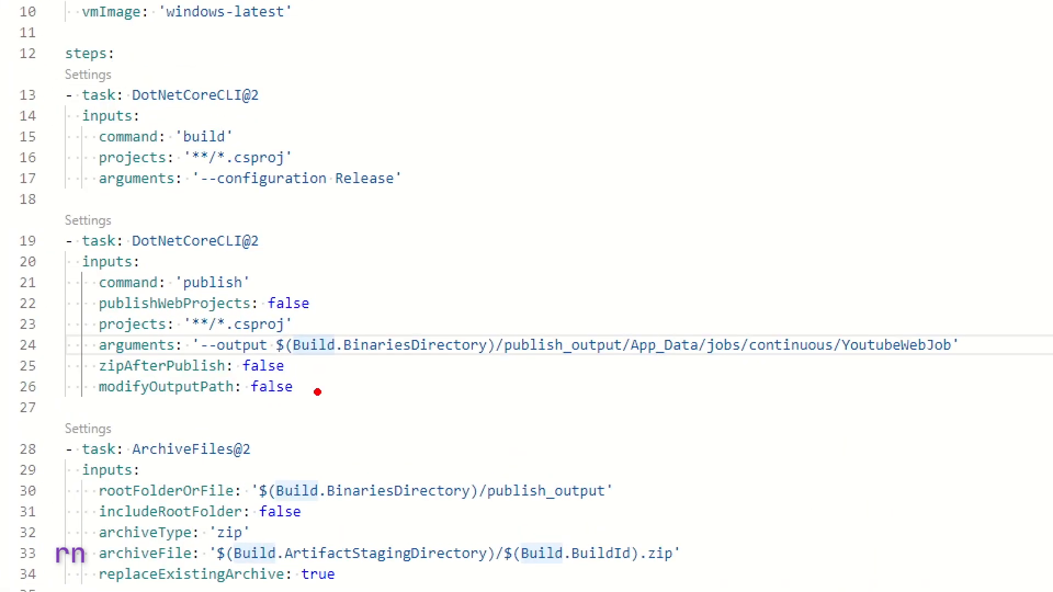
pyautogui.moveTo(214, 359); pyautogui.dragTo(992, 375)
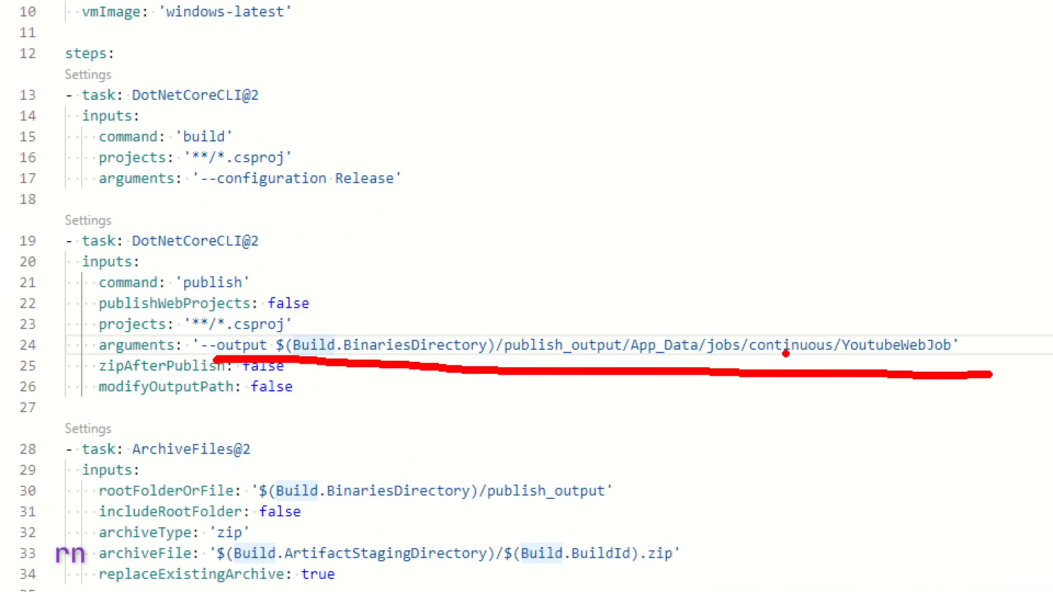
pyautogui.moveTo(797, 221); pyautogui.dragTo(802, 331)
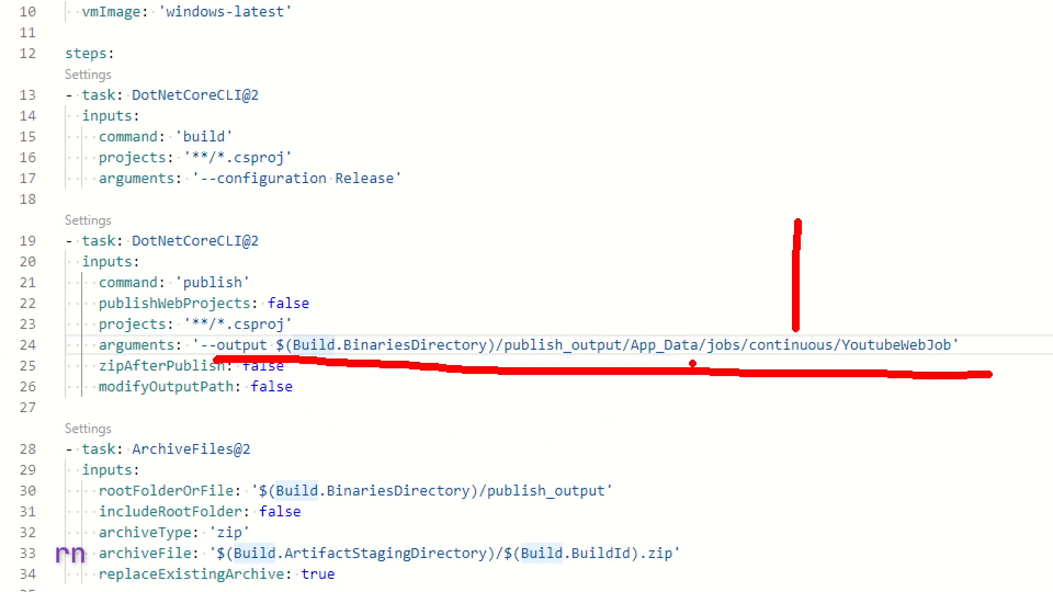
pyautogui.press('Escape')
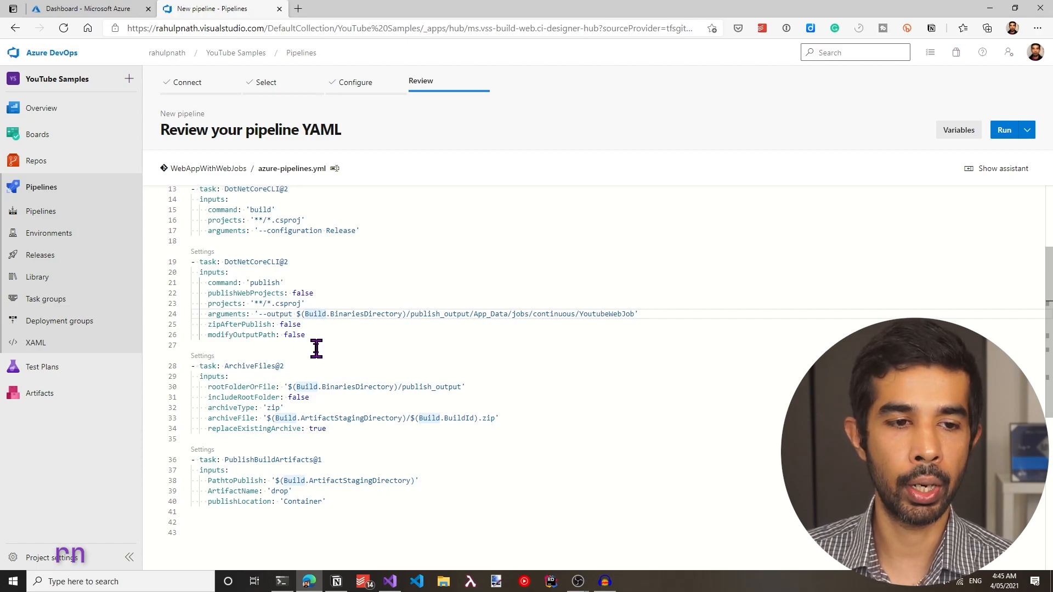
pyautogui.scroll(1, 274, 314)
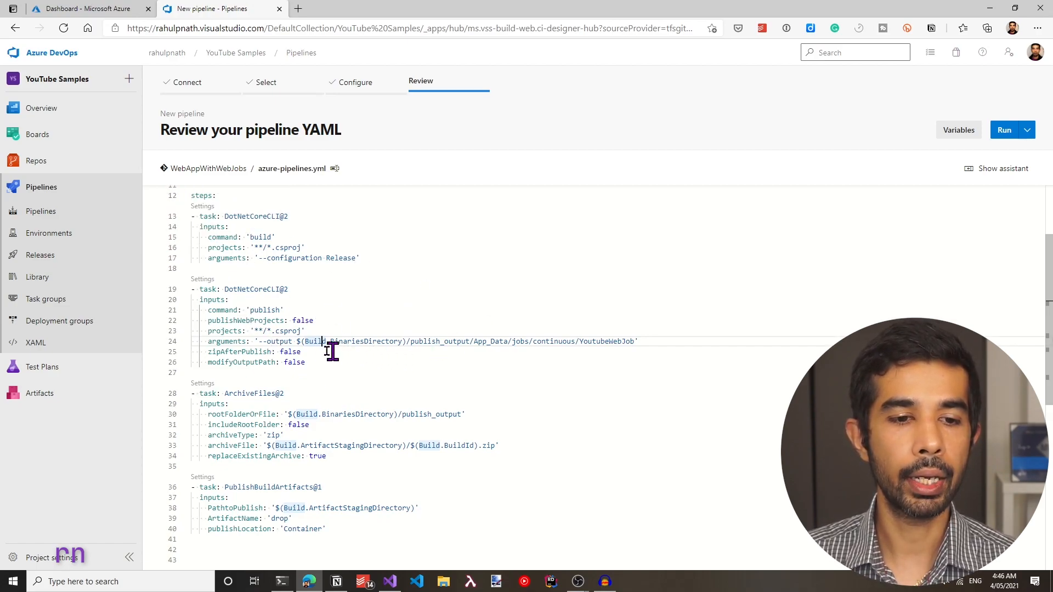
pyautogui.moveTo(305, 342); pyautogui.dragTo(410, 342)
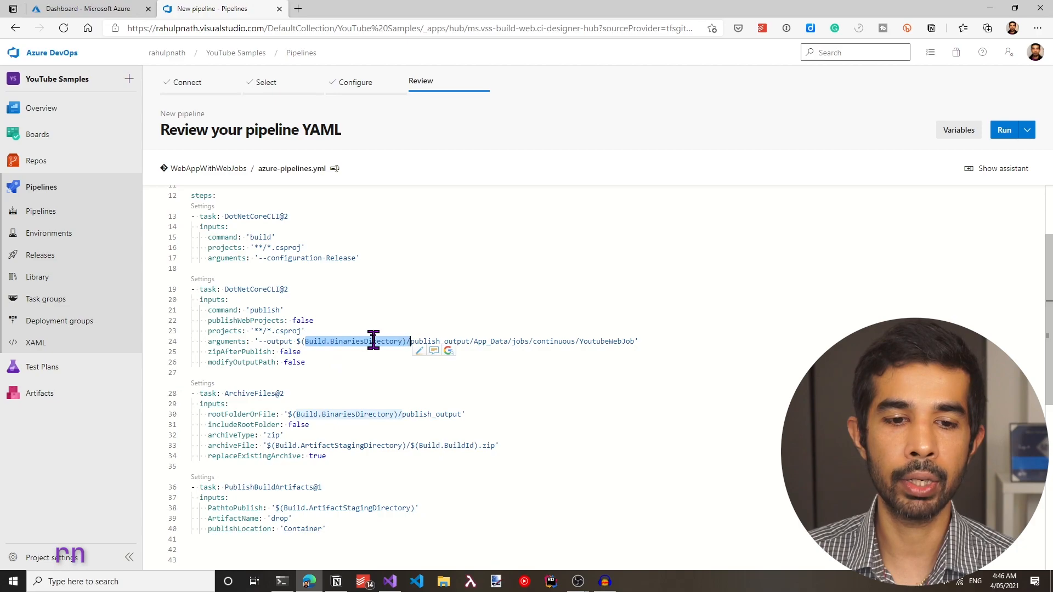
pyautogui.click(378, 372)
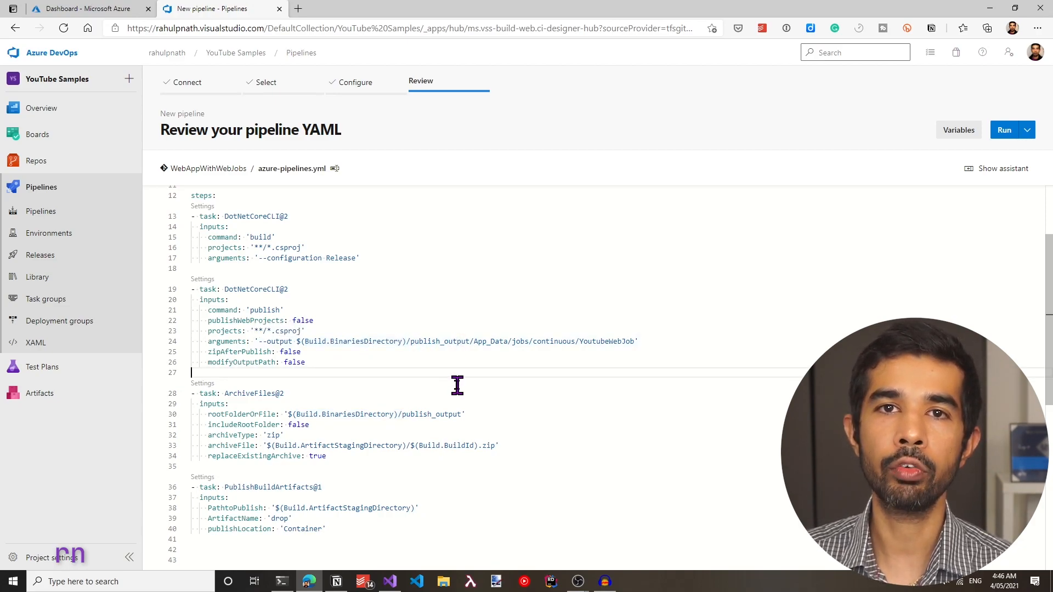
pyautogui.scroll(-1, 455, 340)
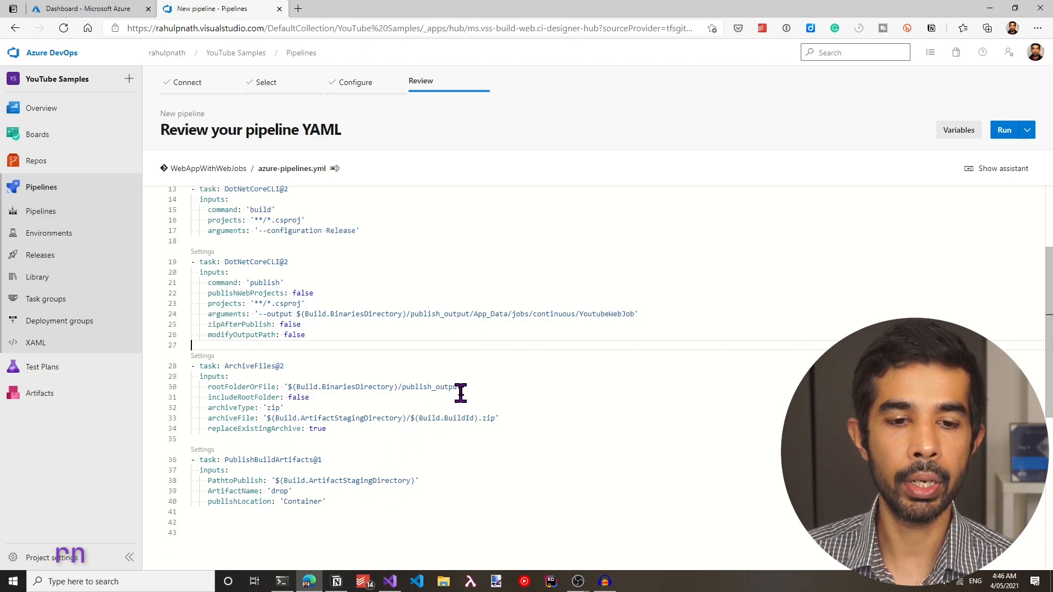
pyautogui.moveTo(457, 387); pyautogui.dragTo(291, 387)
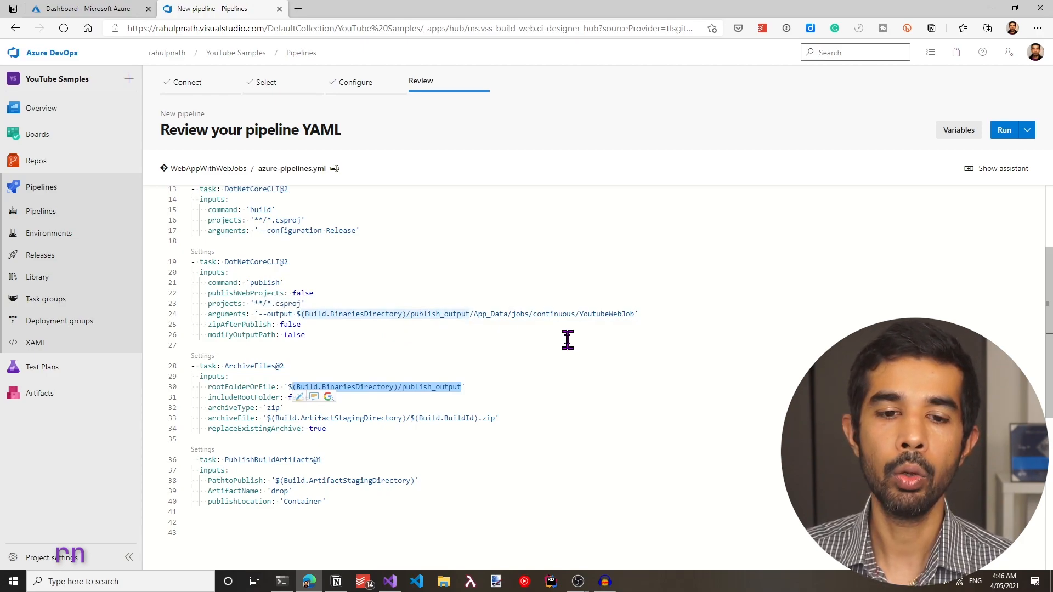
pyautogui.moveTo(473, 313); pyautogui.dragTo(631, 313)
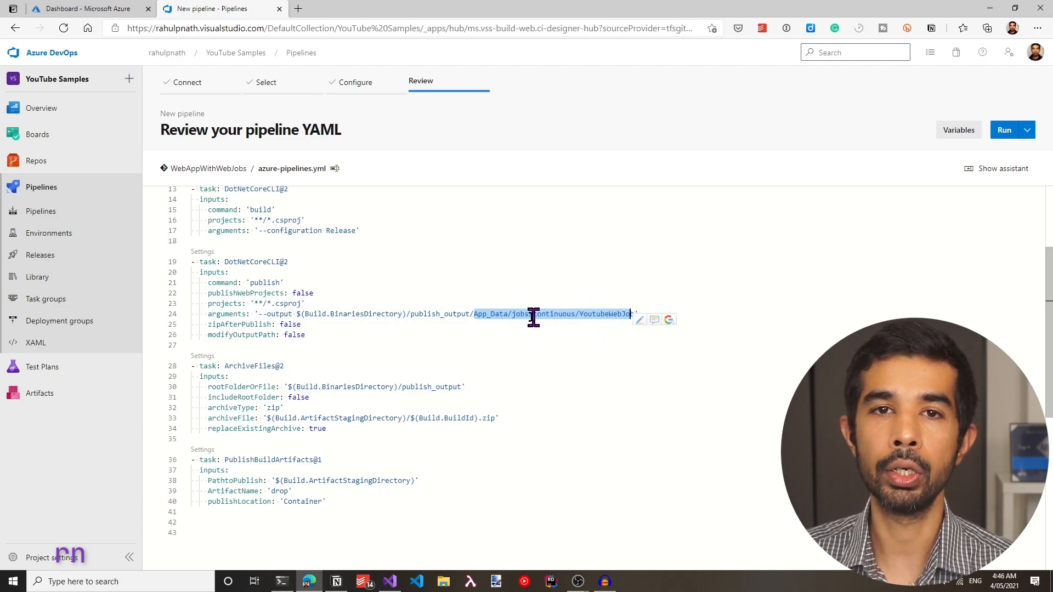
# - Insert a blank line above the ArchiveFiles task and start configuring a .NET Core task with the publish command
pyautogui.click(354, 349)
pyautogui.press('Return')
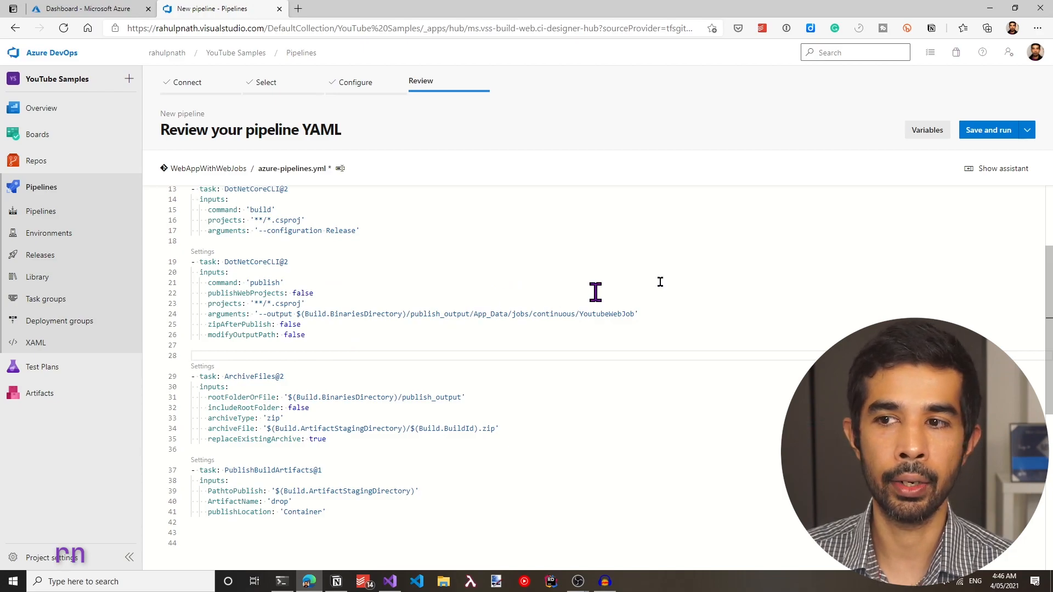
pyautogui.click(1010, 168)
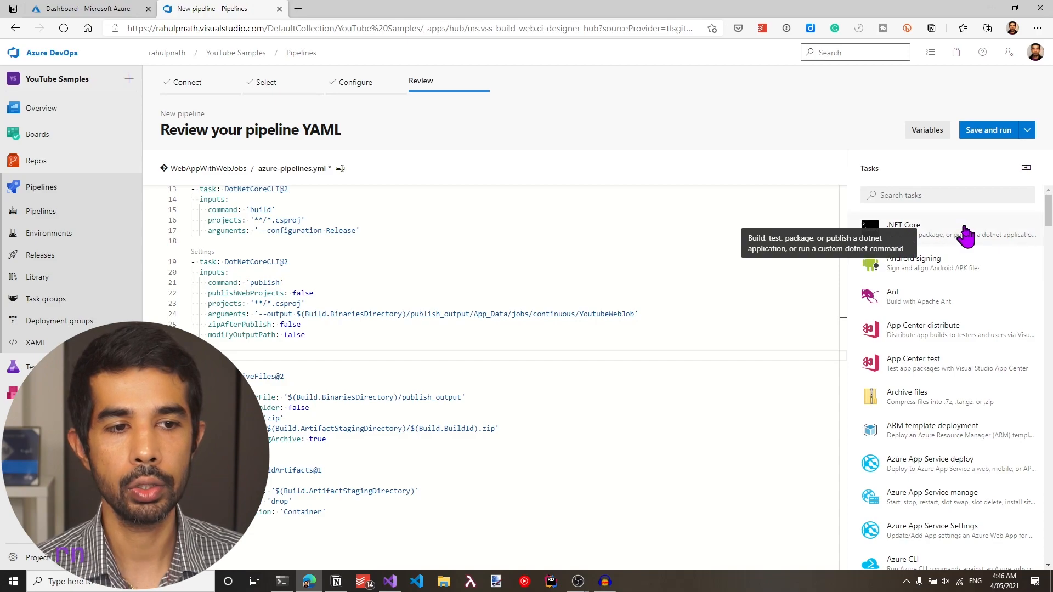
pyautogui.click(926, 233)
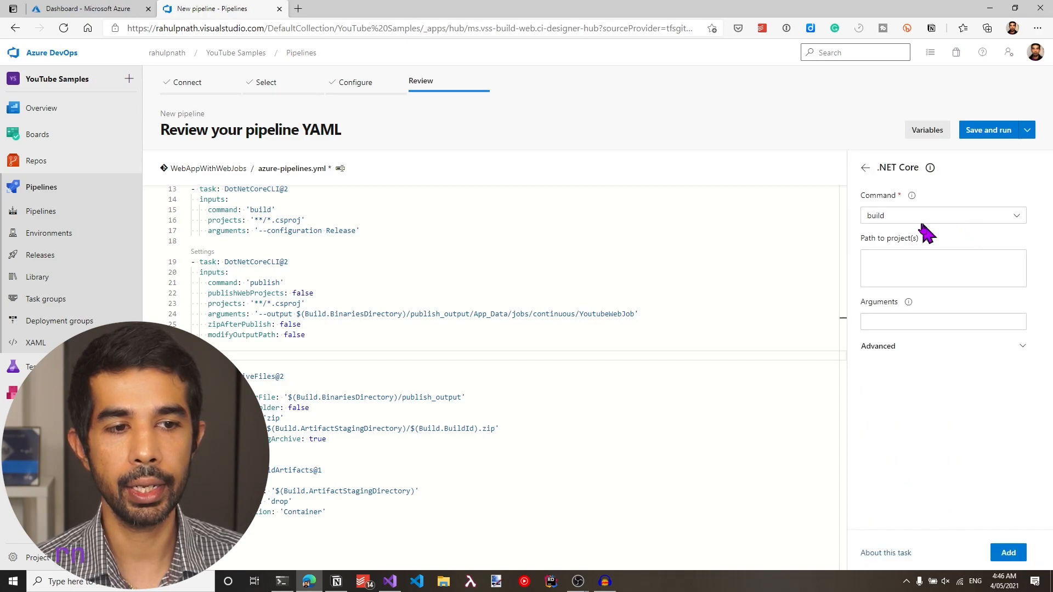
pyautogui.click(968, 219)
pyautogui.click(909, 289)
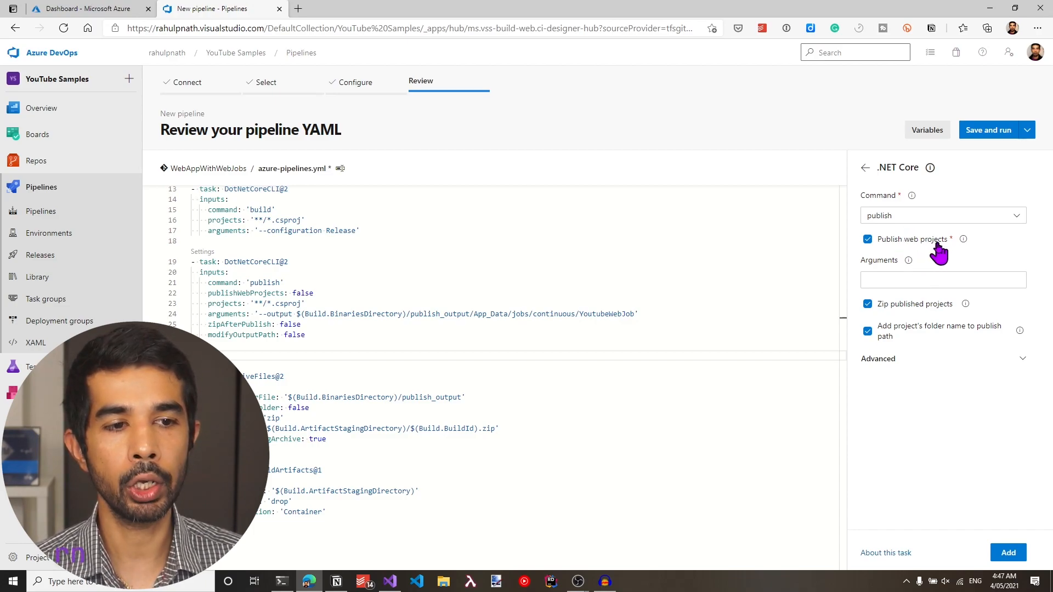
# - Copy "--output $(Build.BinariesDirectory)/publish_output" from the existing publish task into the new .NET Core task's arguments
pyautogui.click(892, 281)
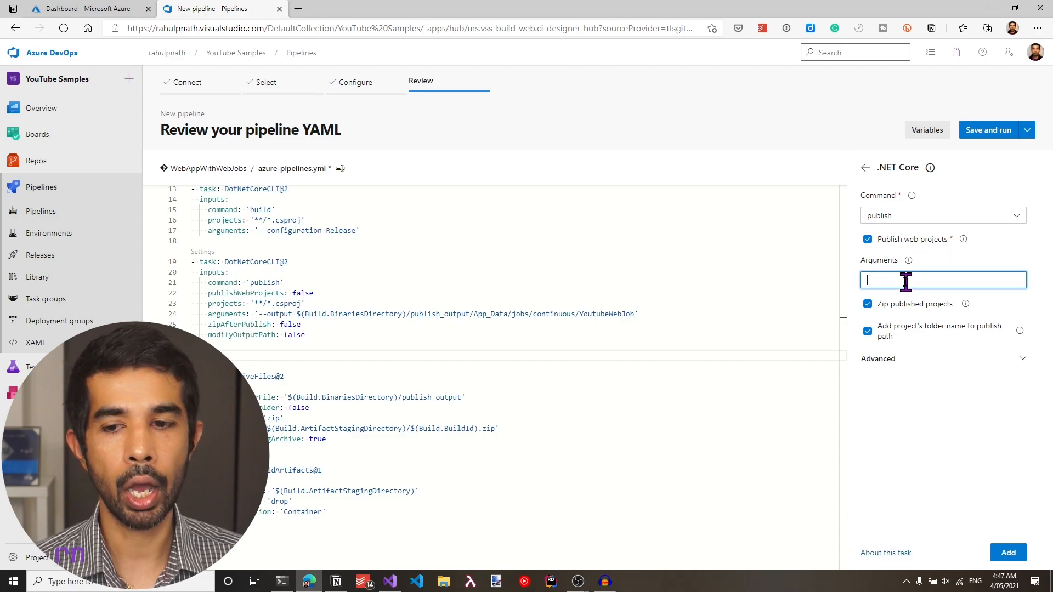
pyautogui.click(257, 313)
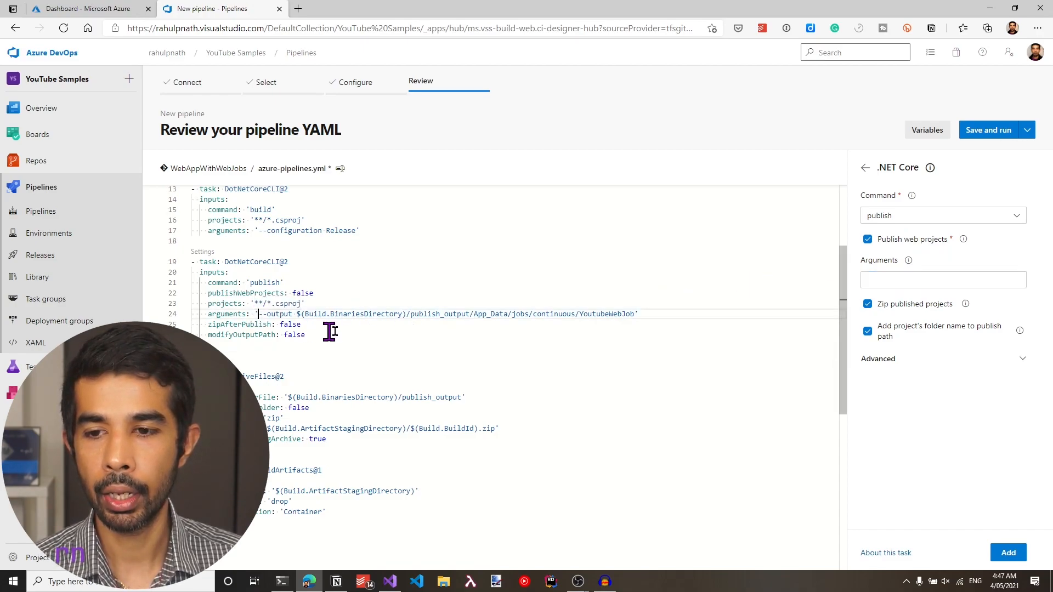
pyautogui.keyDown('shift'); pyautogui.click(467, 314); pyautogui.keyUp('shift')
pyautogui.hotkey('ctrl', 'c')
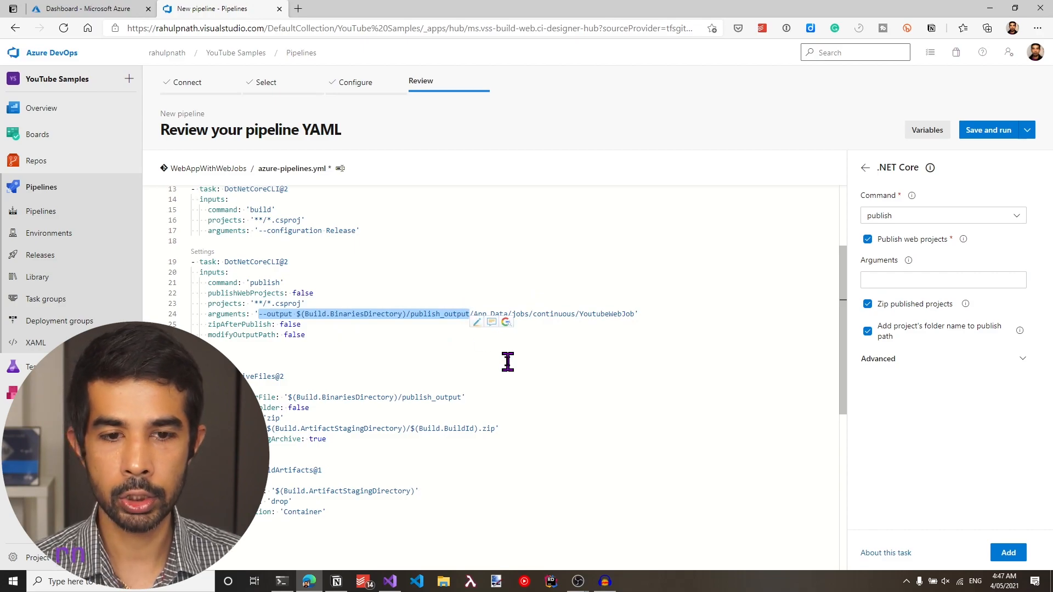
pyautogui.click(883, 280)
pyautogui.hotkey('ctrl', 'v')
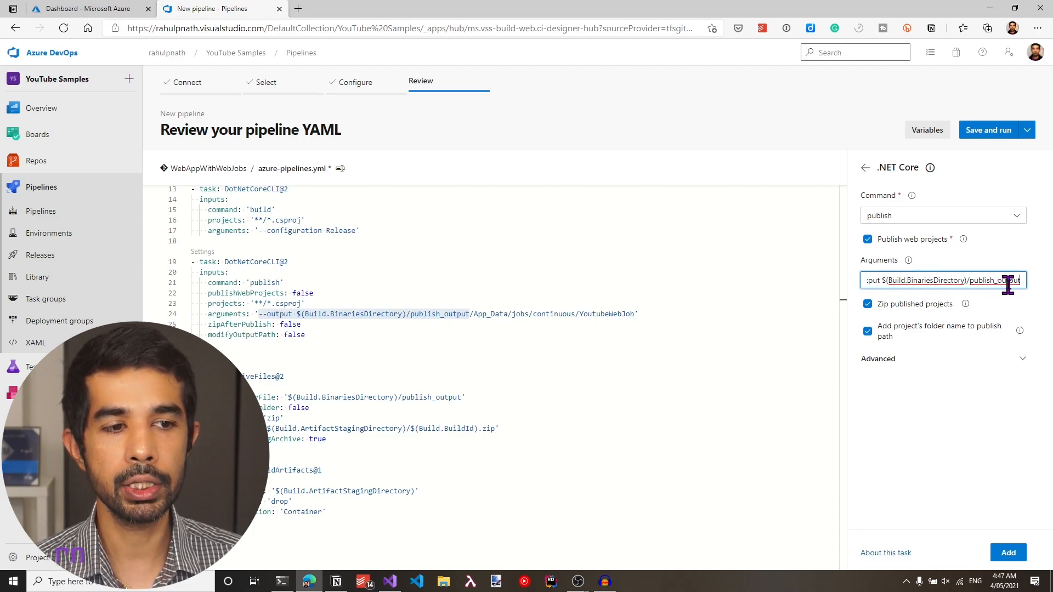
# - Disable zipping published projects and adding the project's folder name, and add the task on the blank line above ArchiveFiles
pyautogui.click(902, 303)
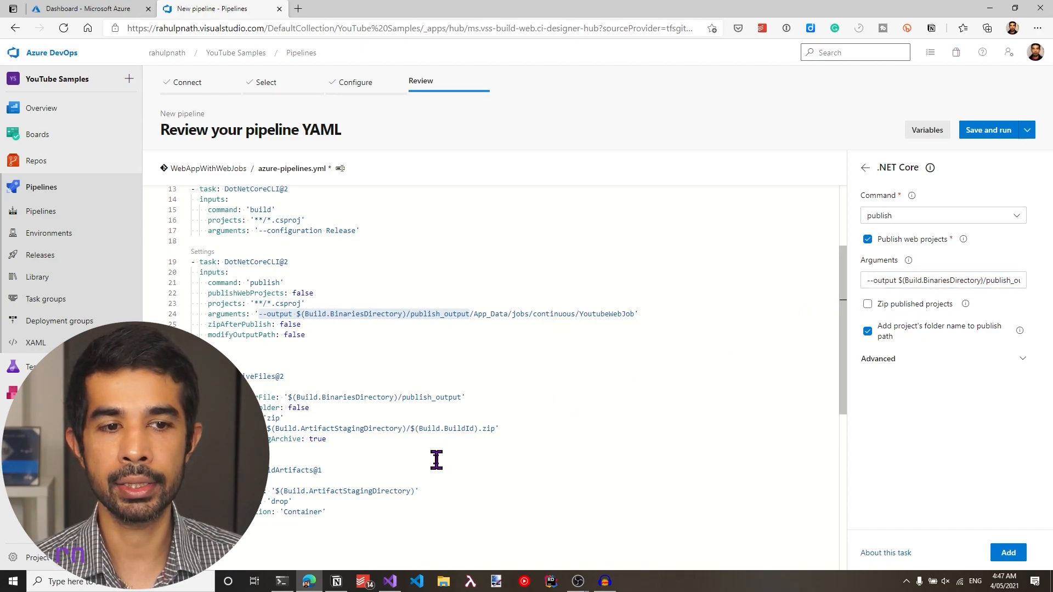
pyautogui.click(894, 339)
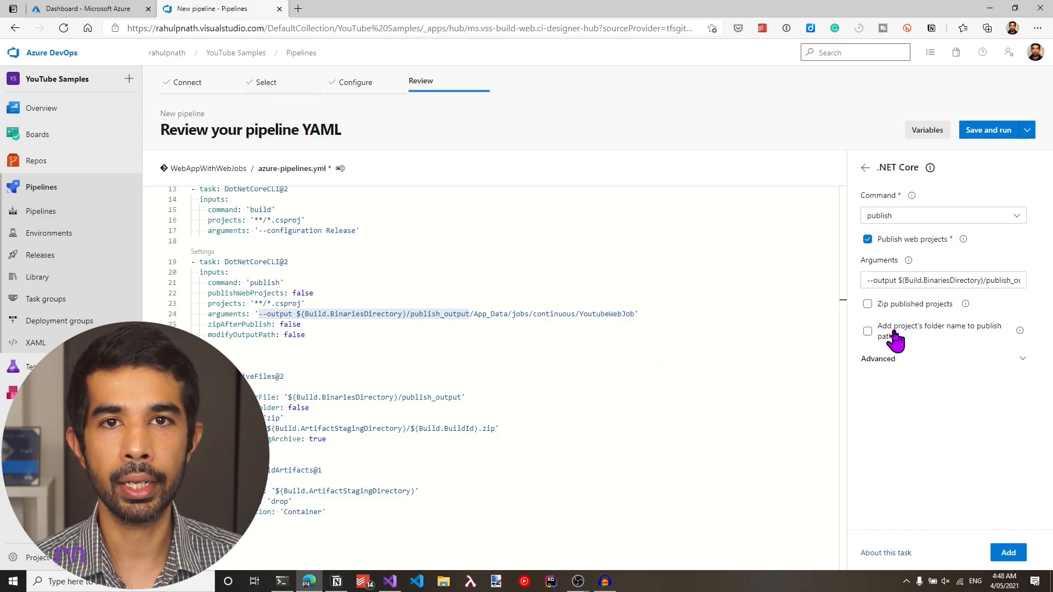
pyautogui.click(889, 366)
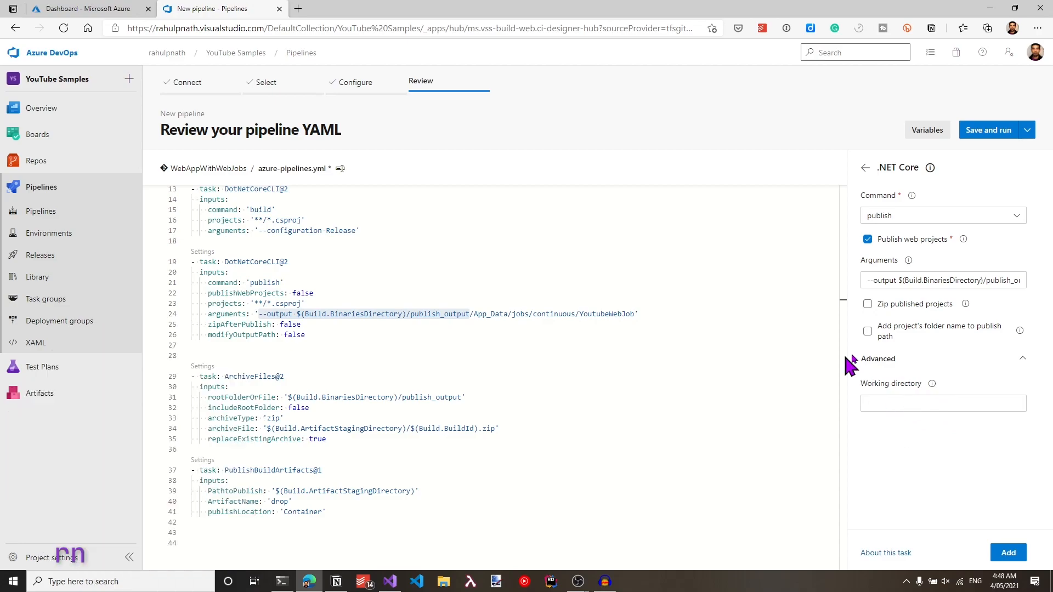
pyautogui.click(211, 355)
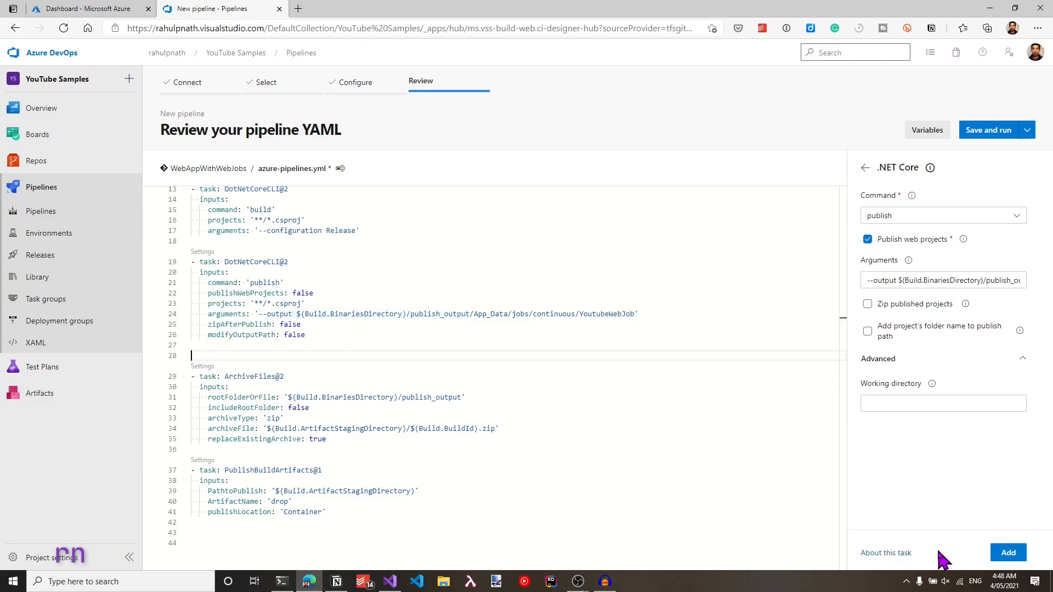
pyautogui.click(1009, 553)
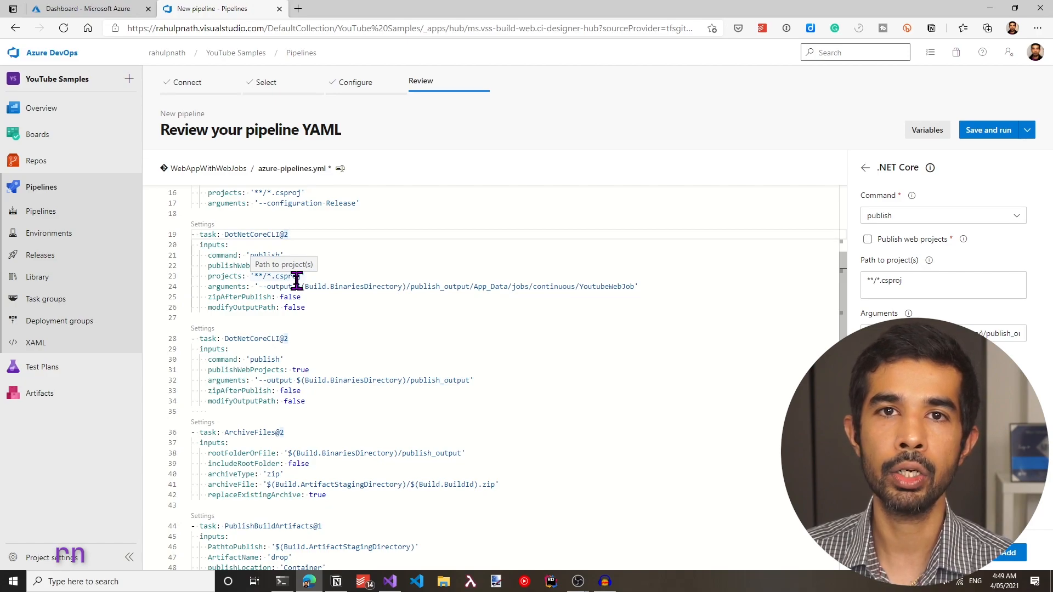
# - Look up the WebJob project's name in Visual Studio and set the first publish task's project path to **/WebJobExample.WebJob.csproj in Azure DevOps
pyautogui.click(193, 226)
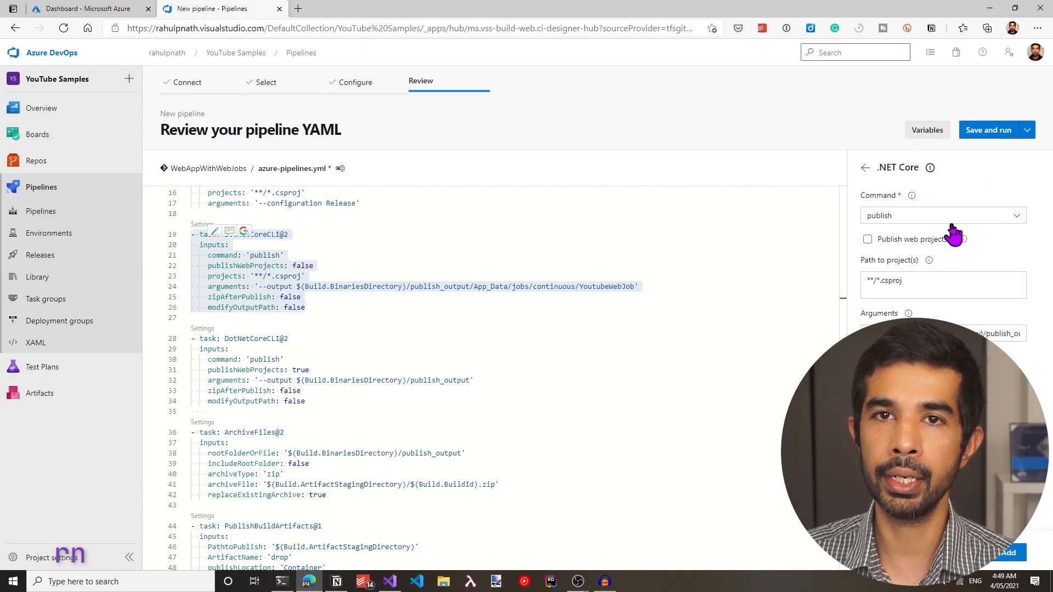
pyautogui.click(910, 280)
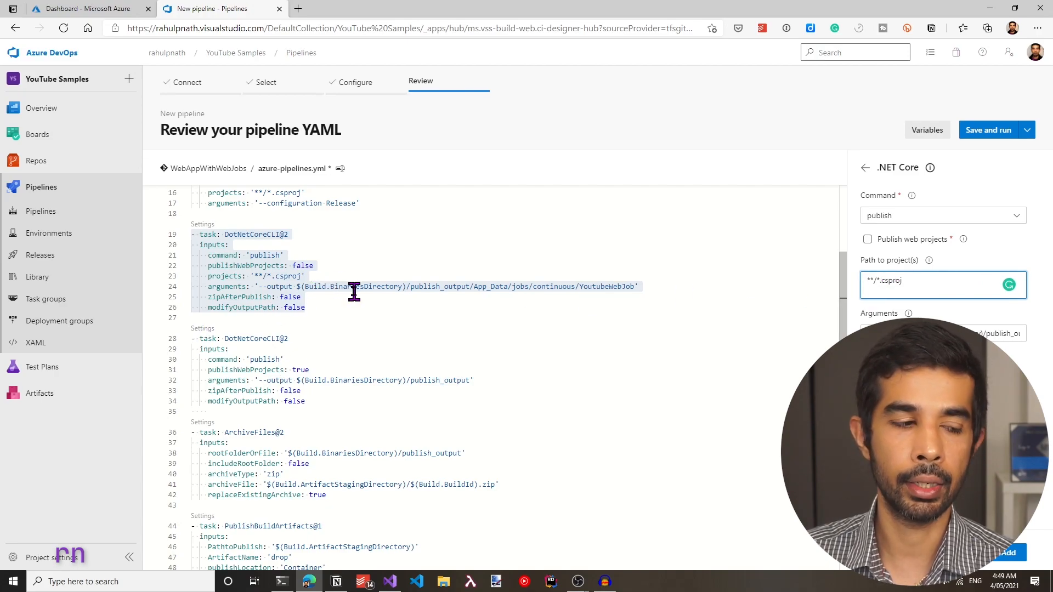
pyautogui.click(390, 582)
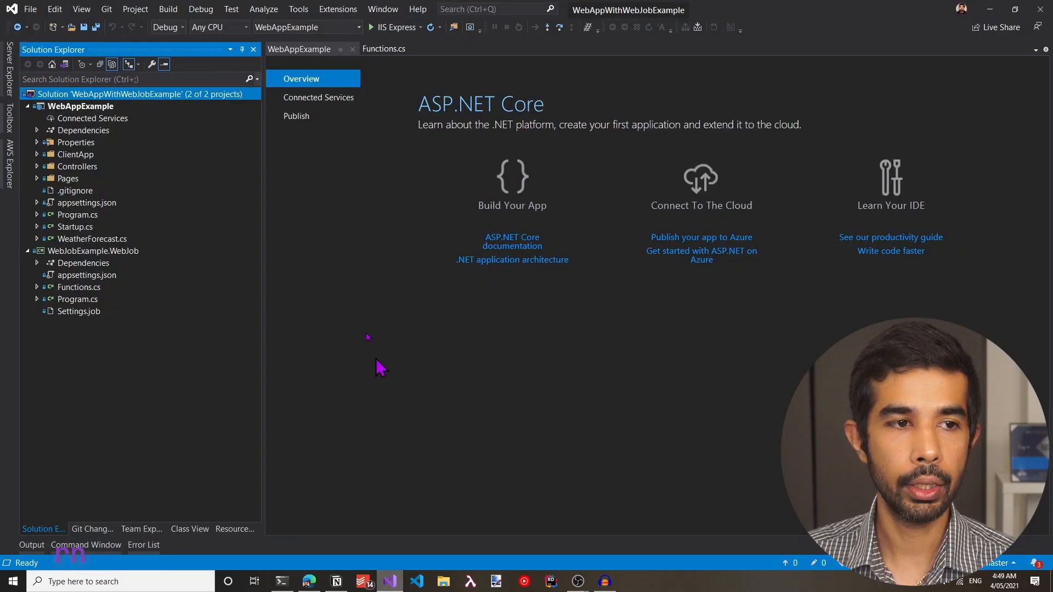
pyautogui.doubleClick(116, 252)
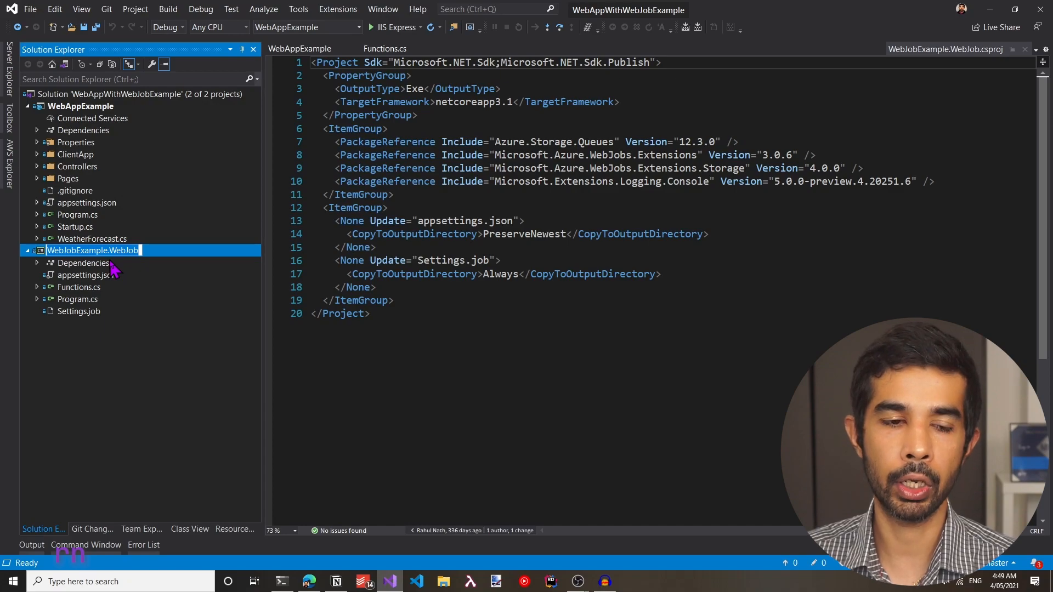
pyautogui.hotkey('alt', 'Tab')
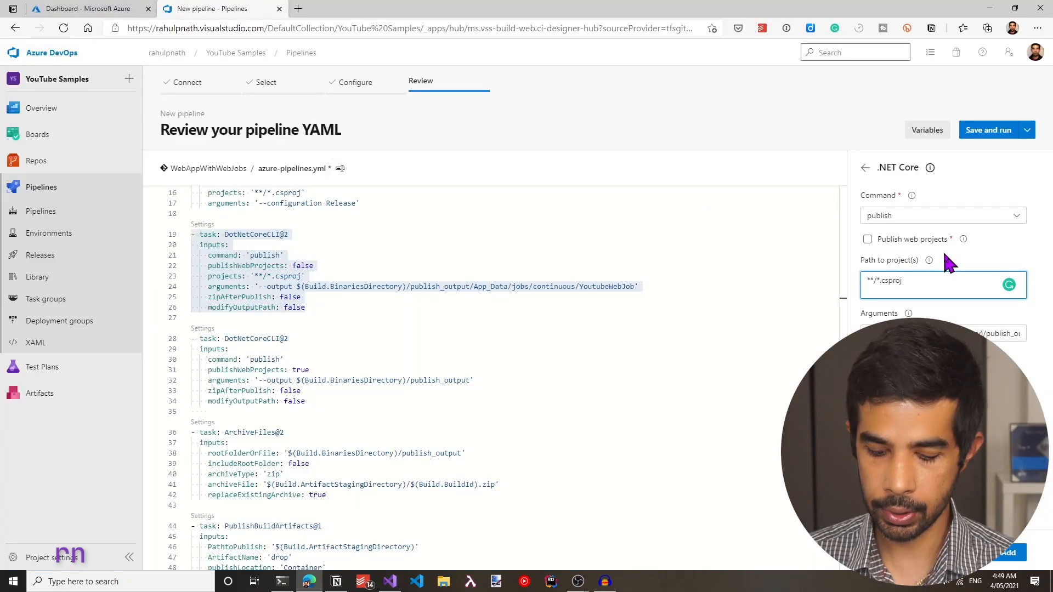
pyautogui.press('BackSpace')
pyautogui.write('WebJobExample.WebJob')
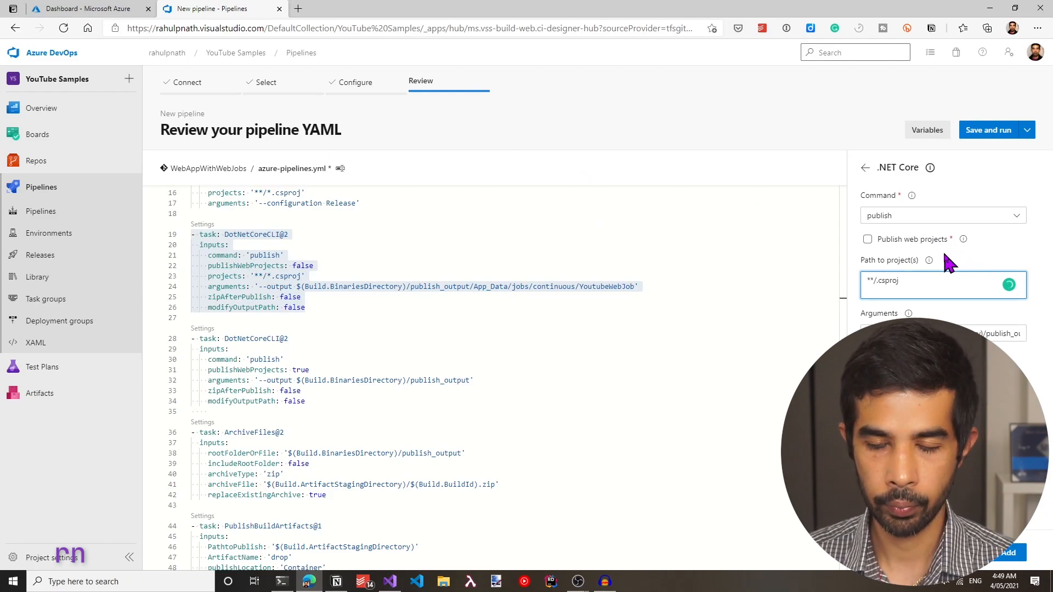
pyautogui.click(1010, 555)
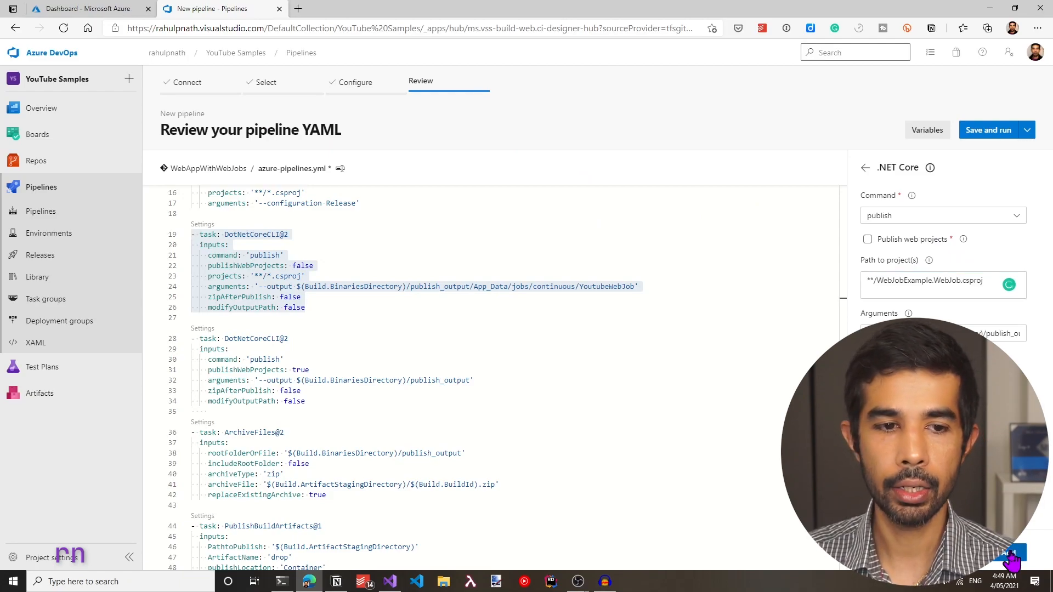
pyautogui.click(422, 277)
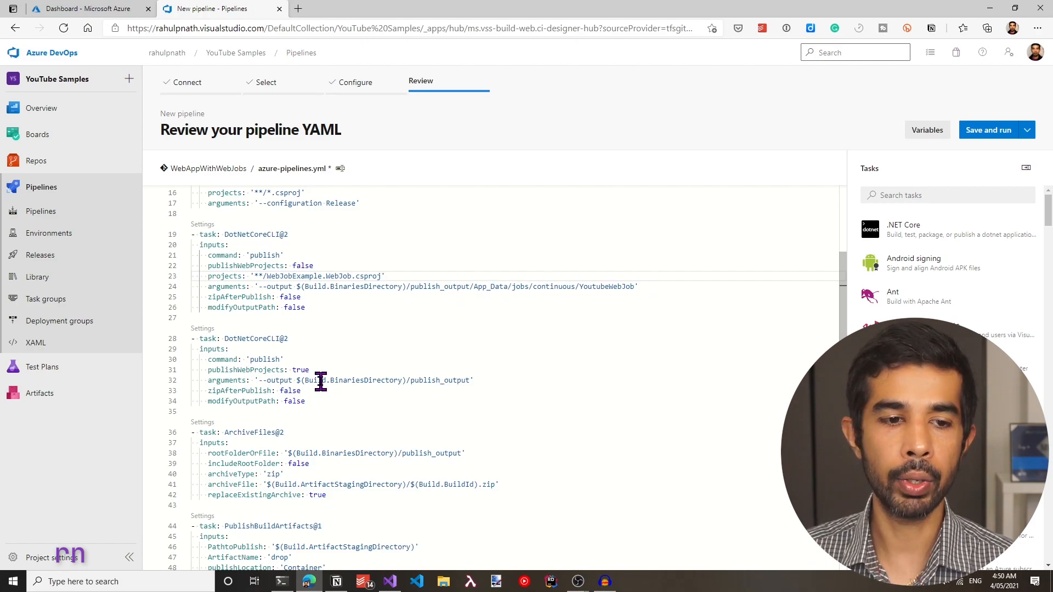
# - Save and run the pipeline, committing azure-pipelines.yml directly to the master branch, and open the running job's log
pyautogui.scroll(-1, 316, 359)
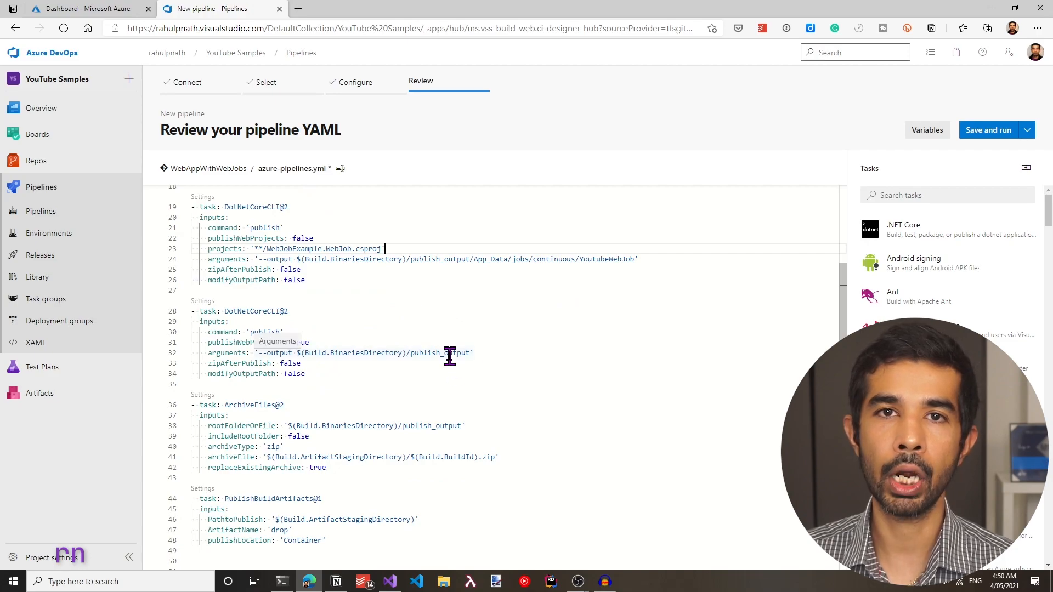
pyautogui.scroll(-1, 278, 404)
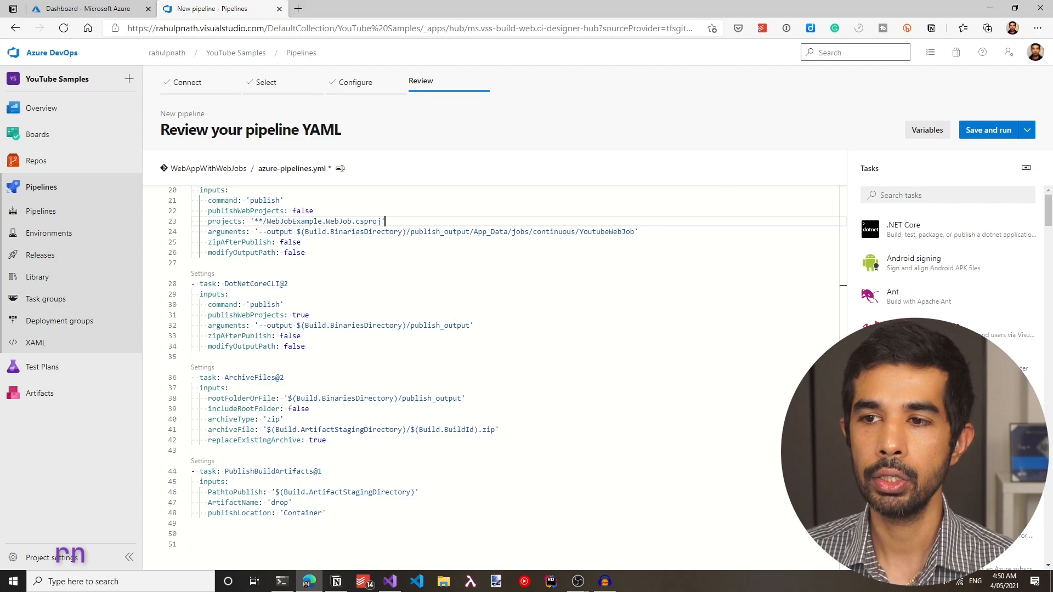
pyautogui.click(990, 133)
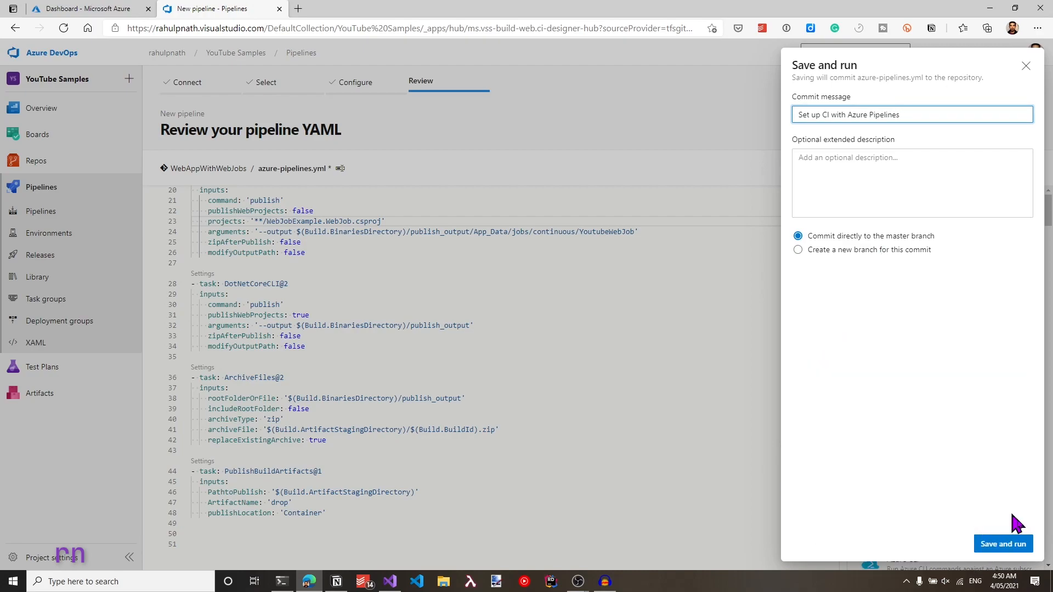
pyautogui.click(1018, 545)
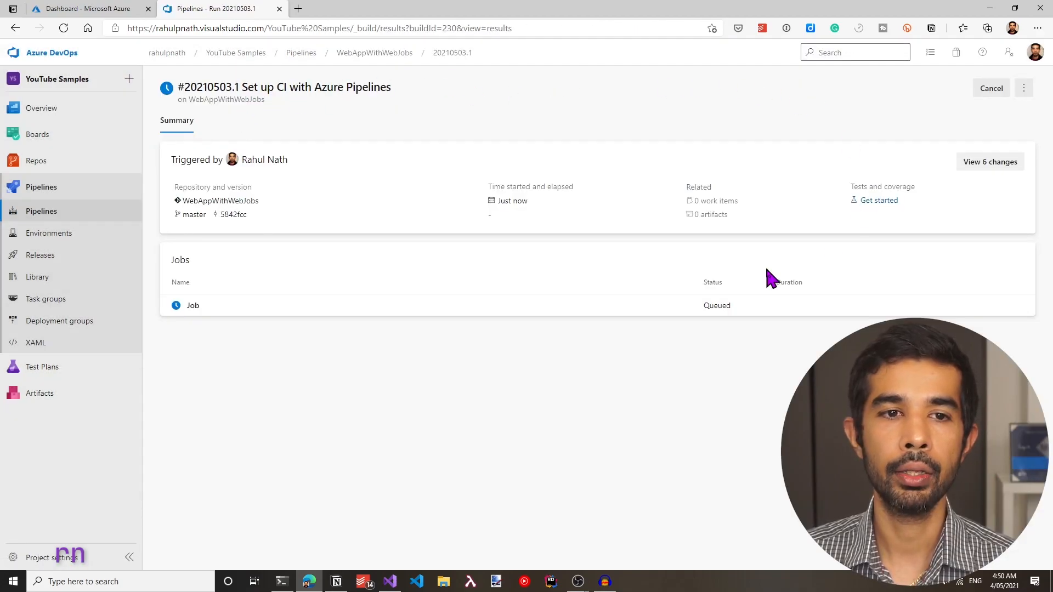
pyautogui.click(193, 307)
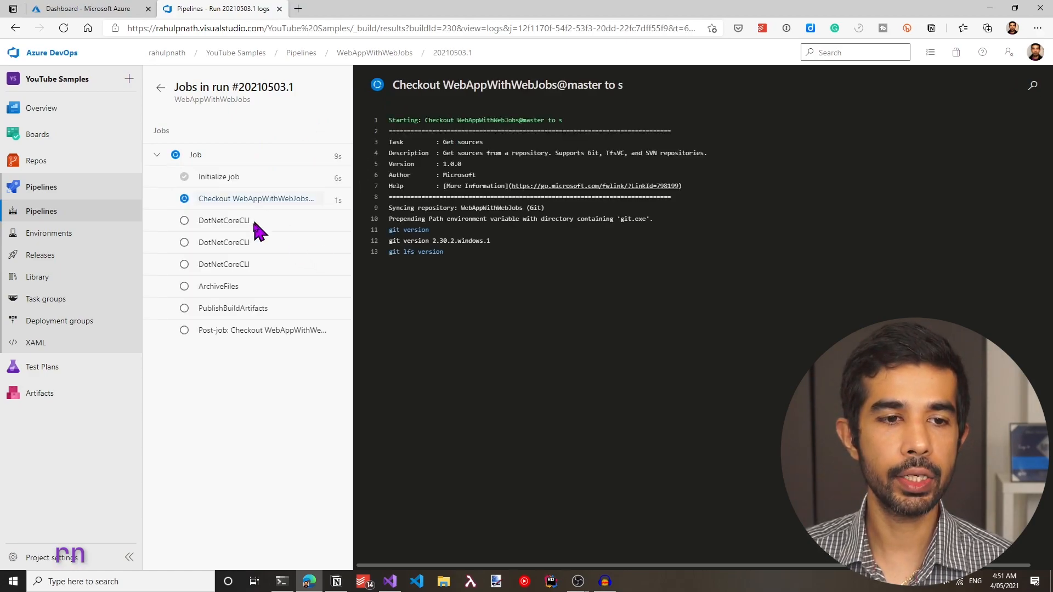
pyautogui.click(284, 224)
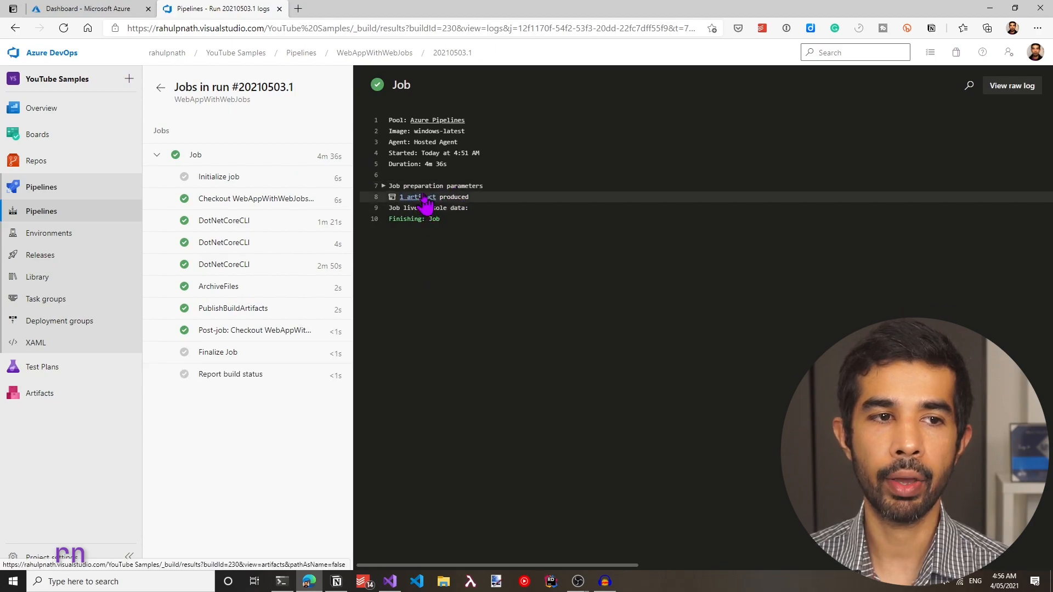
# - Go back to the run summary, show the published artifacts, and open 230.zip from the drop artifact
pyautogui.click(160, 88)
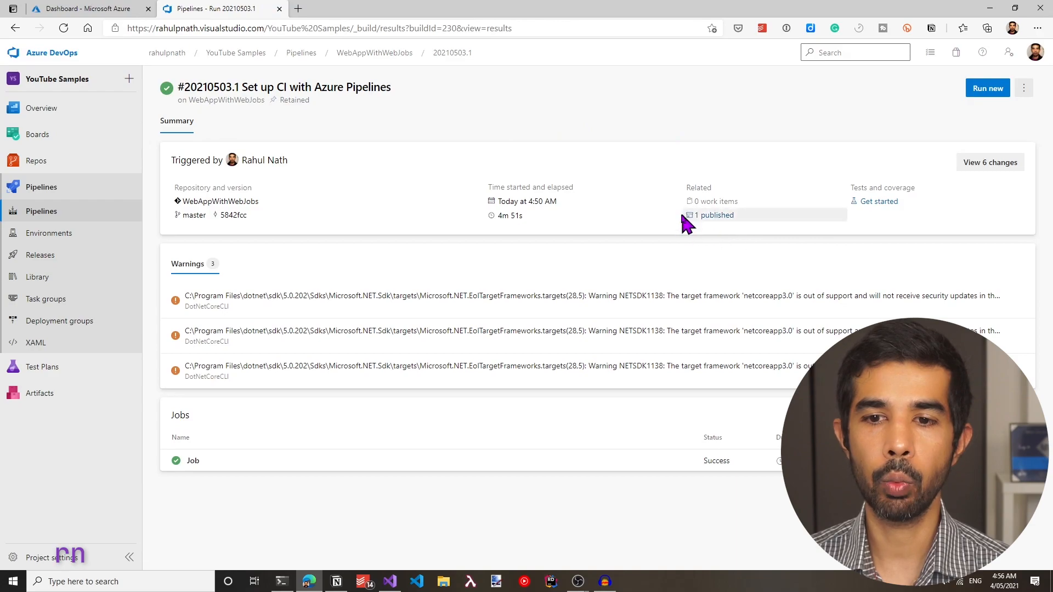
pyautogui.click(714, 216)
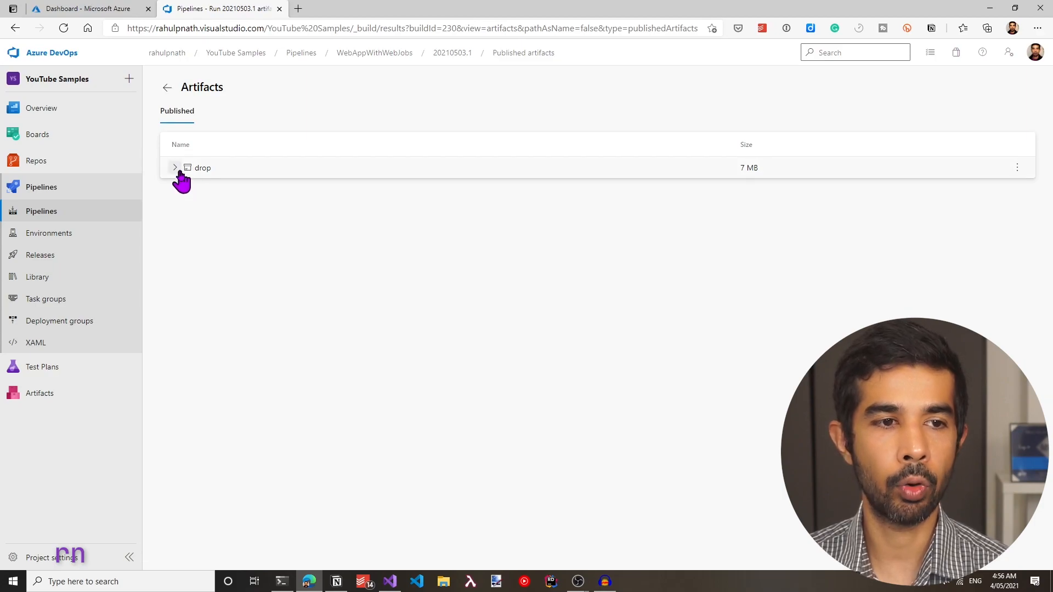
pyautogui.click(177, 168)
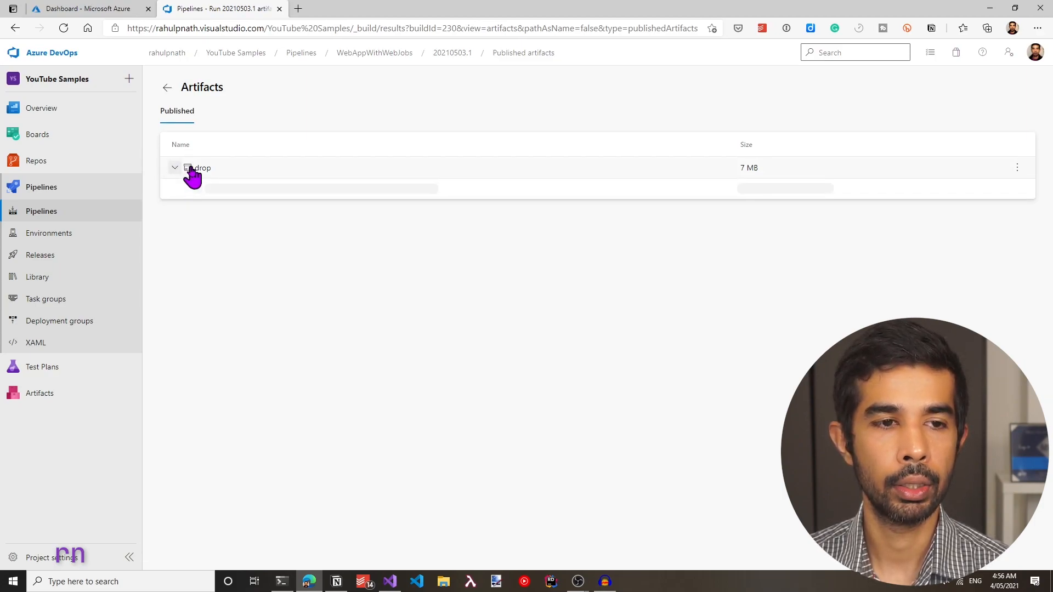
pyautogui.click(219, 188)
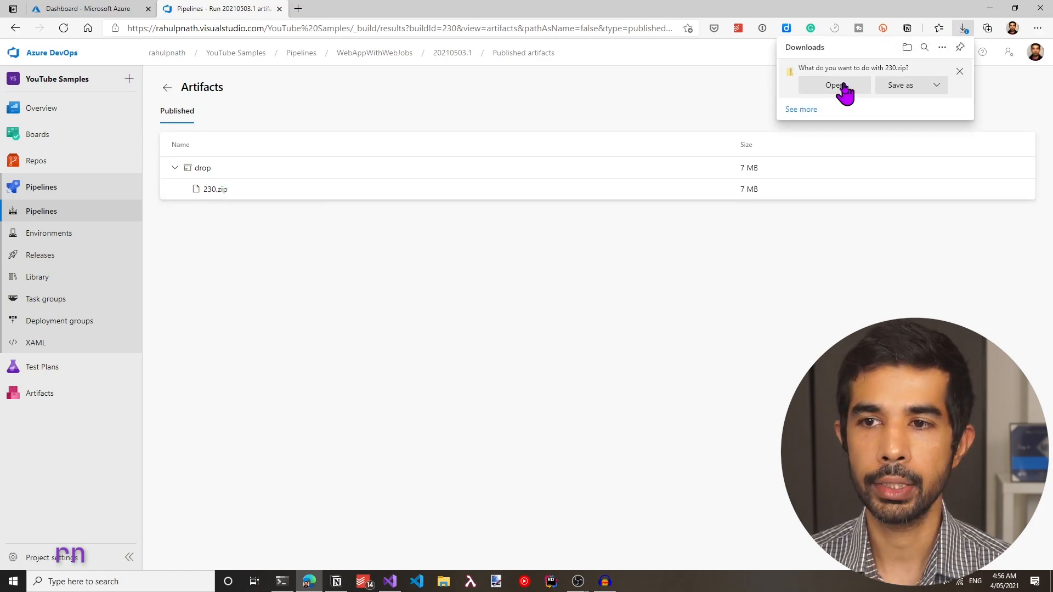
pyautogui.click(845, 87)
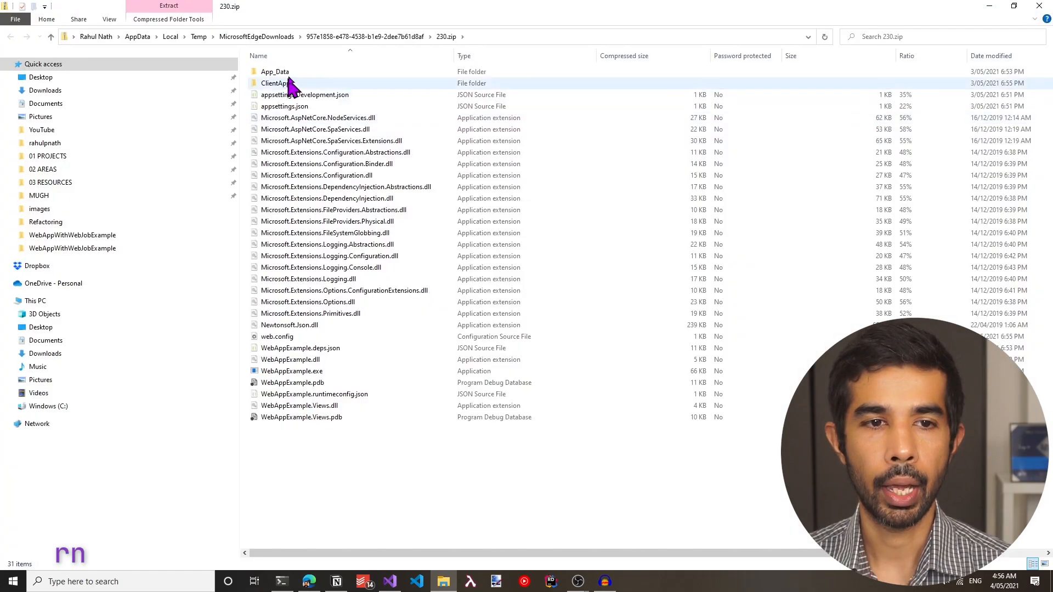
# - Examine the web app files, the ClientApp folder and the nested App_Data/jobs folders inside 230.zip, and close the archive
pyautogui.moveTo(347, 442); pyautogui.dragTo(304, 96)
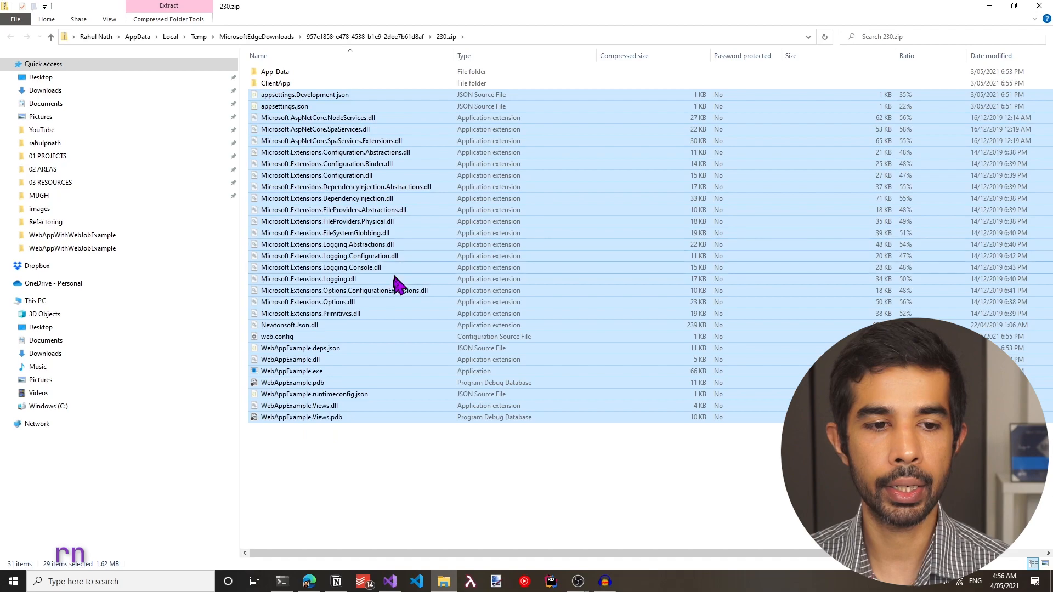
pyautogui.doubleClick(284, 83)
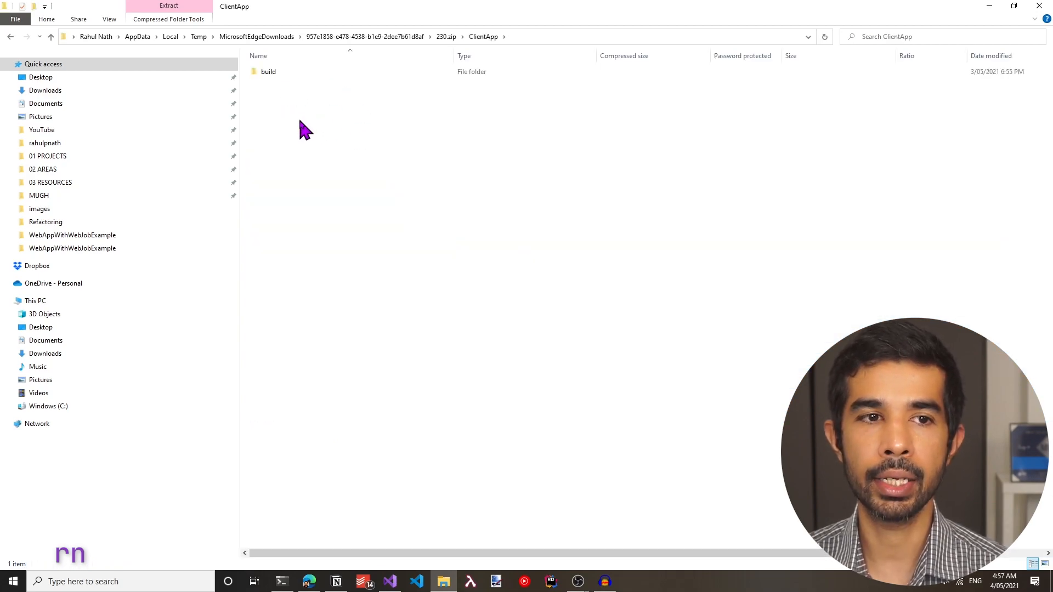
pyautogui.press('BackSpace')
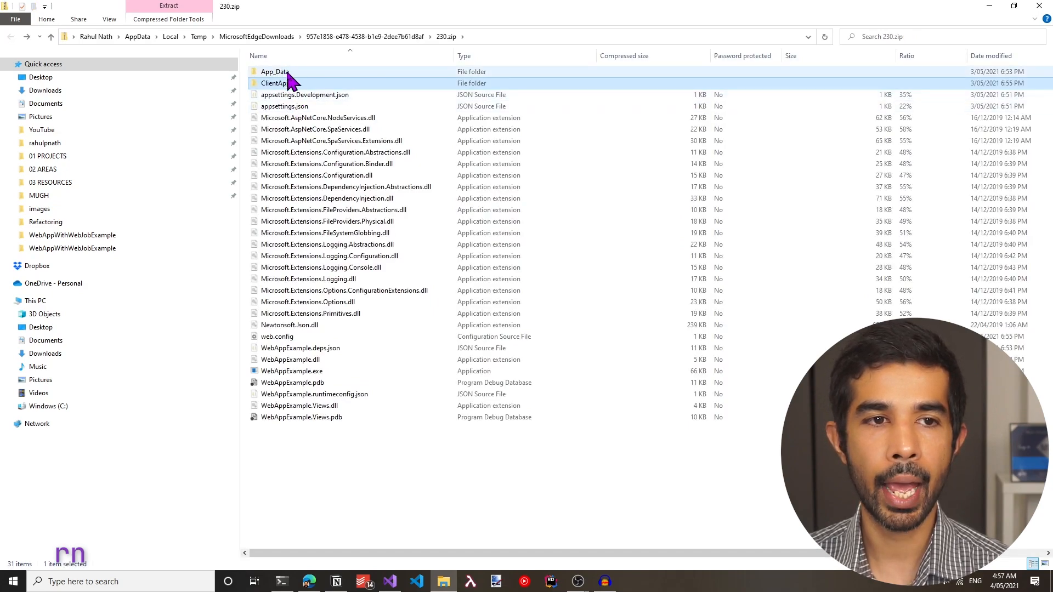
pyautogui.doubleClick(284, 73)
pyautogui.doubleClick(284, 73)
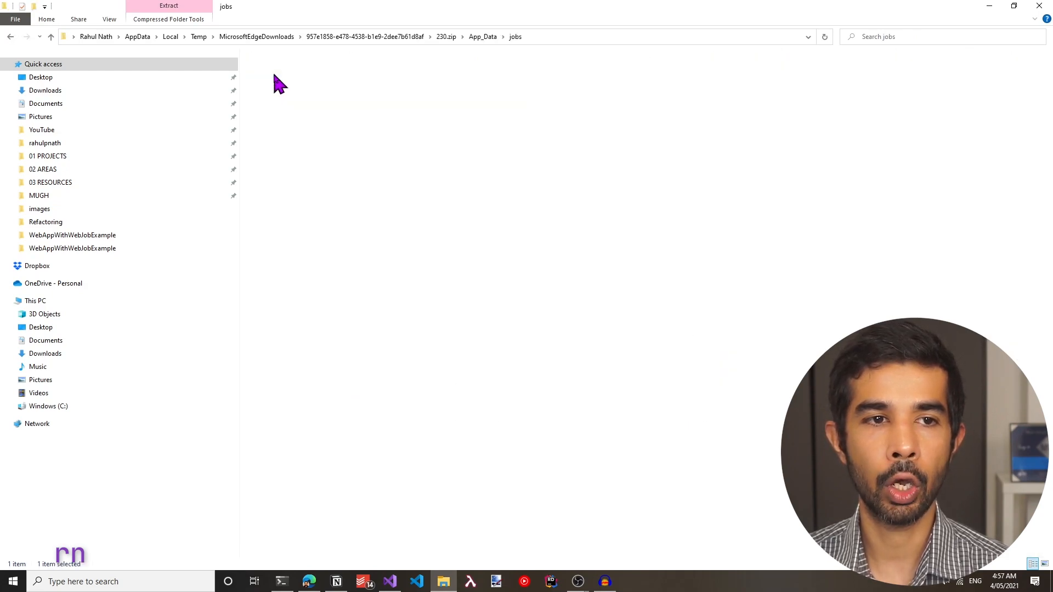
pyautogui.doubleClick(288, 73)
pyautogui.click(306, 76)
pyautogui.doubleClick(305, 75)
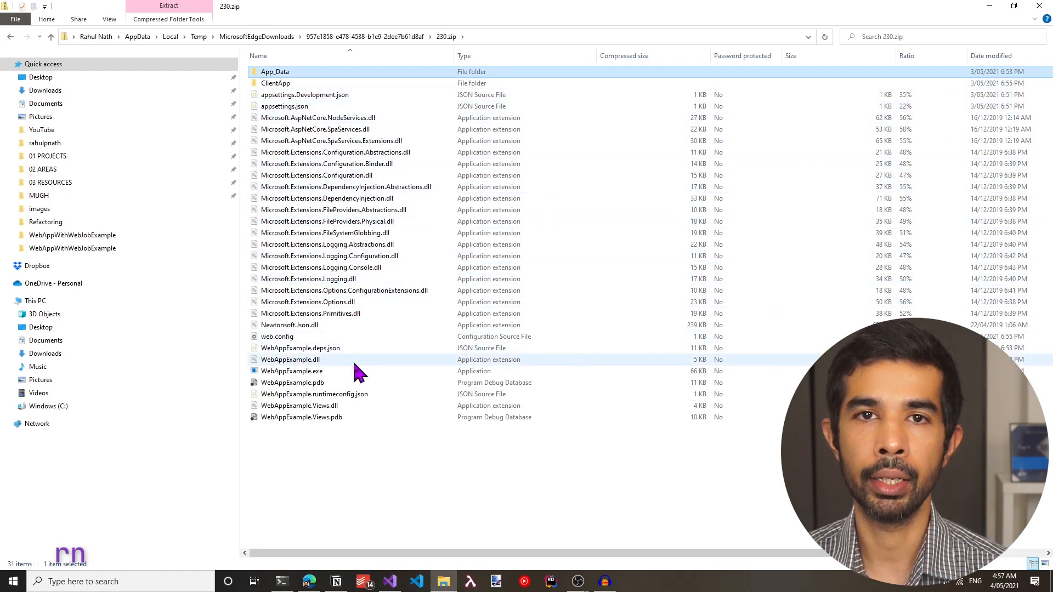
pyautogui.click(376, 435)
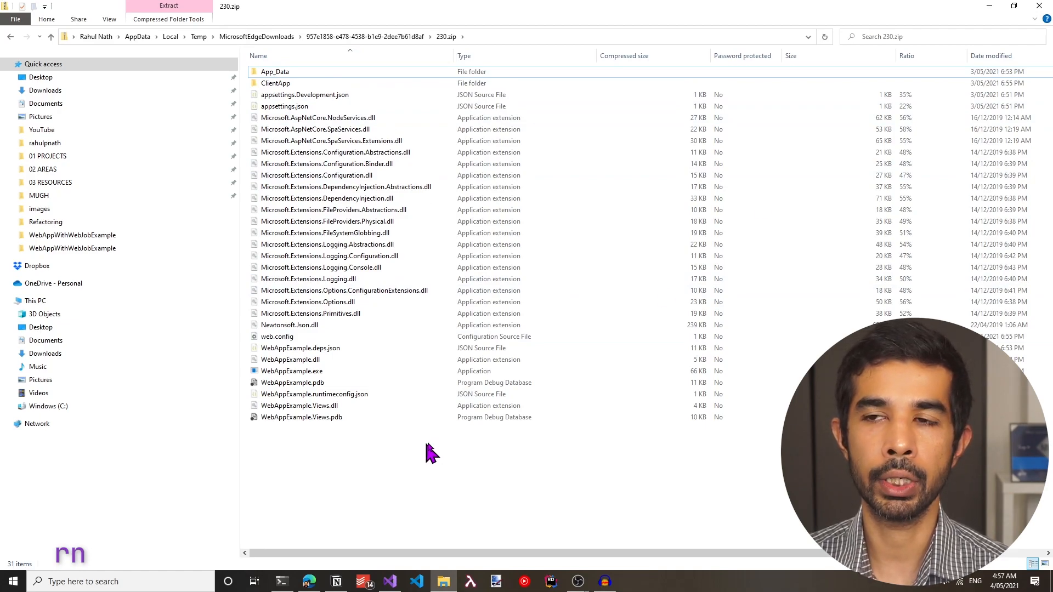
pyautogui.click(1039, 6)
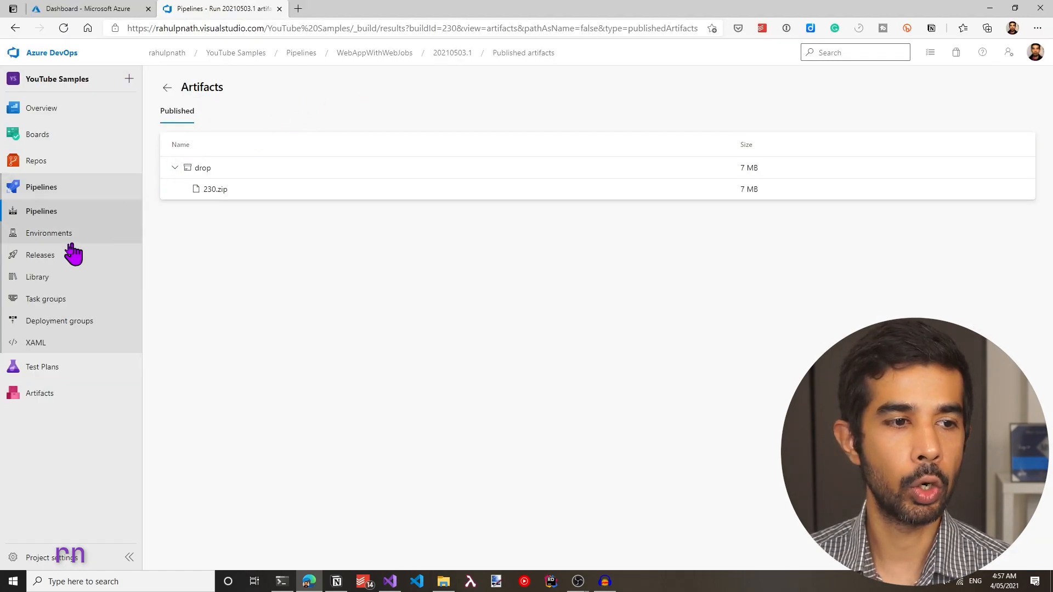
# - Create a new release pipeline from the Azure App Service deployment template
pyautogui.click(50, 257)
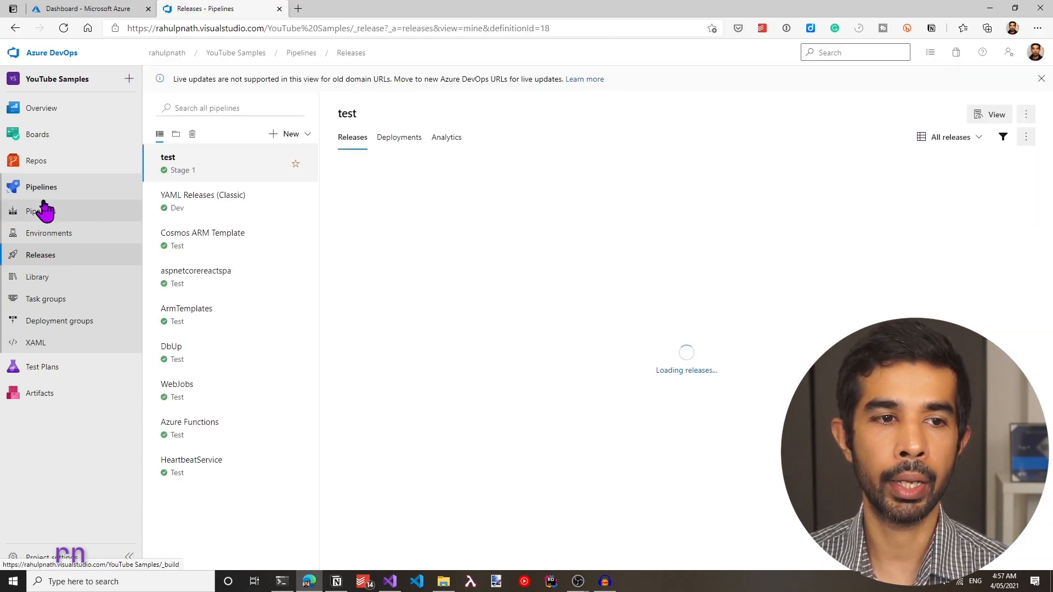
pyautogui.click(286, 138)
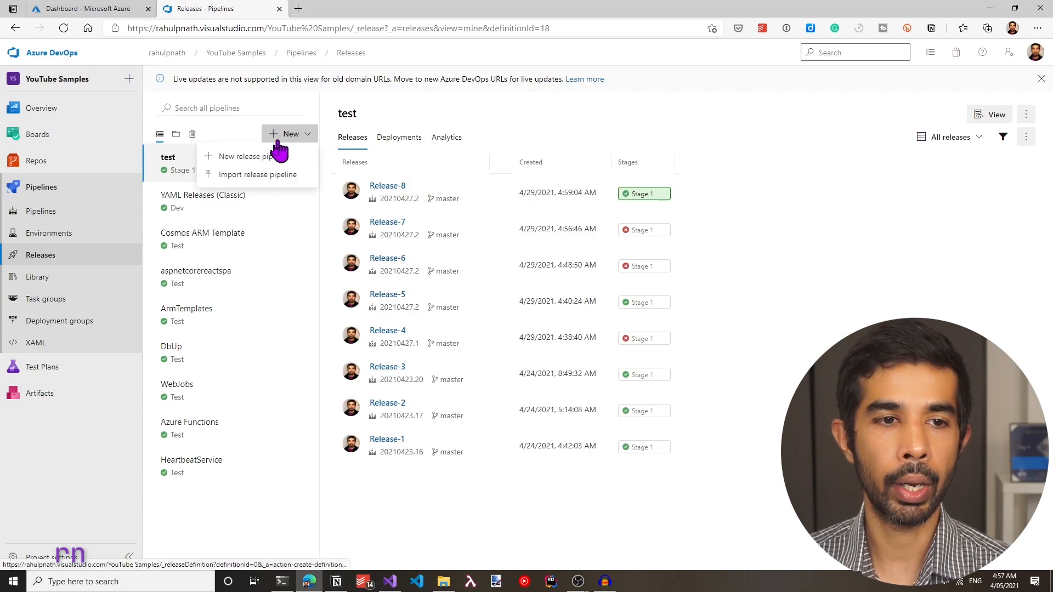
pyautogui.click(269, 158)
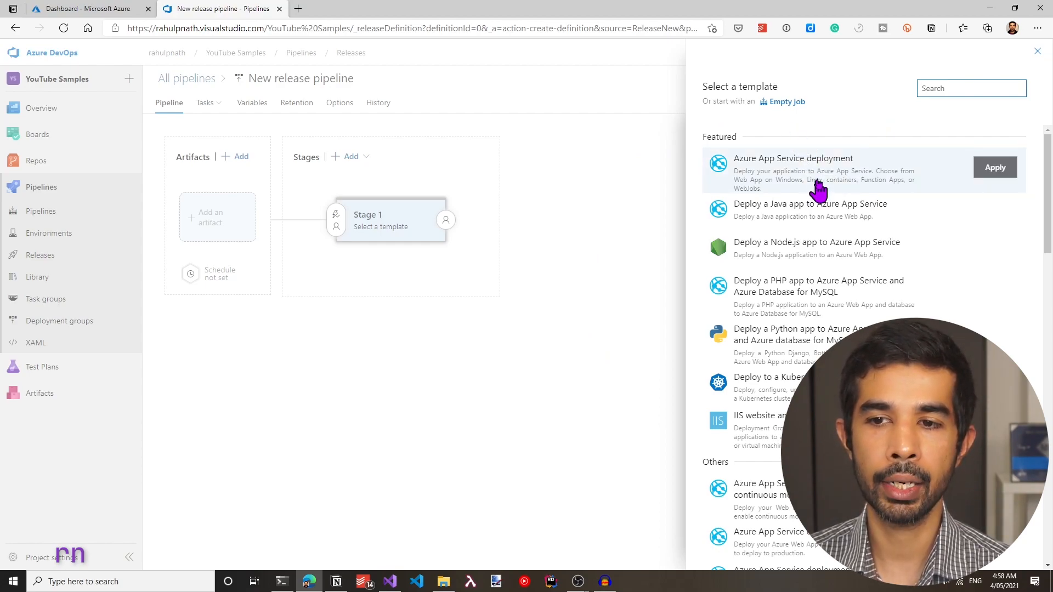
pyautogui.click(996, 168)
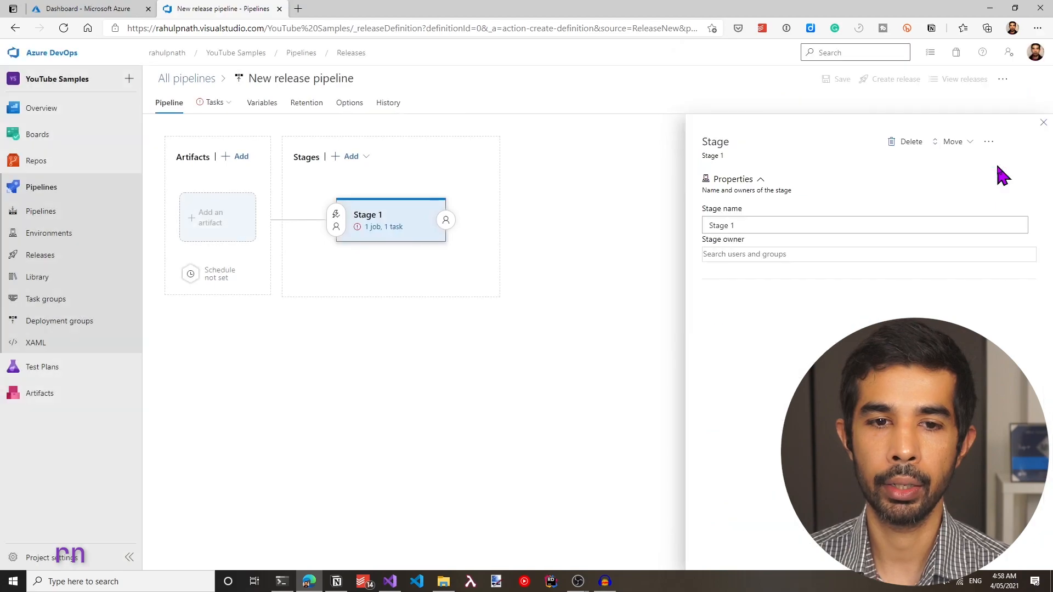
# - Name the release pipeline's stage Dev and close its properties
pyautogui.moveTo(754, 223); pyautogui.dragTo(690, 226)
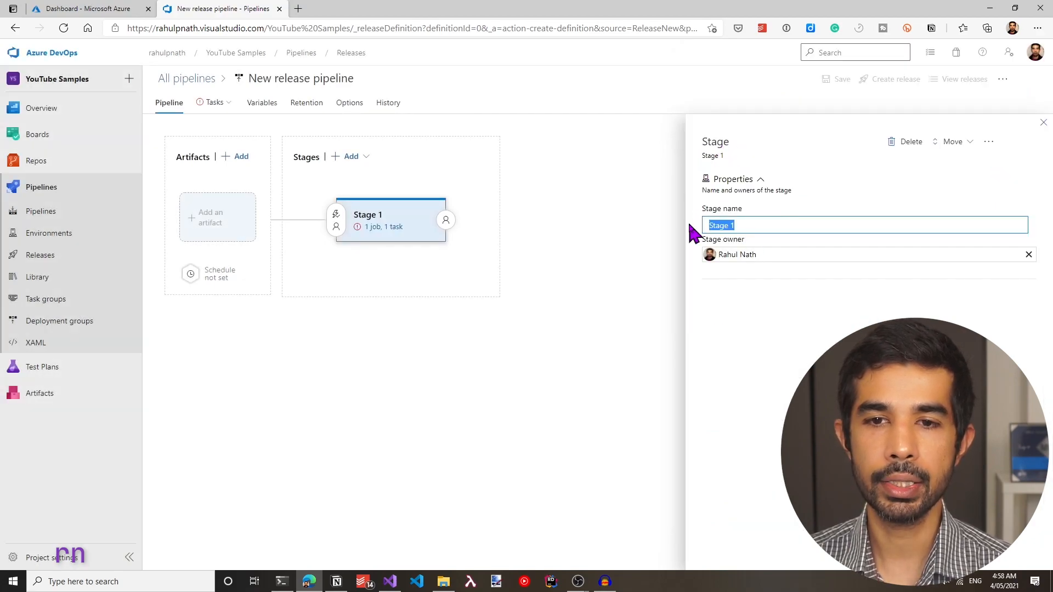
pyautogui.write('Dev')
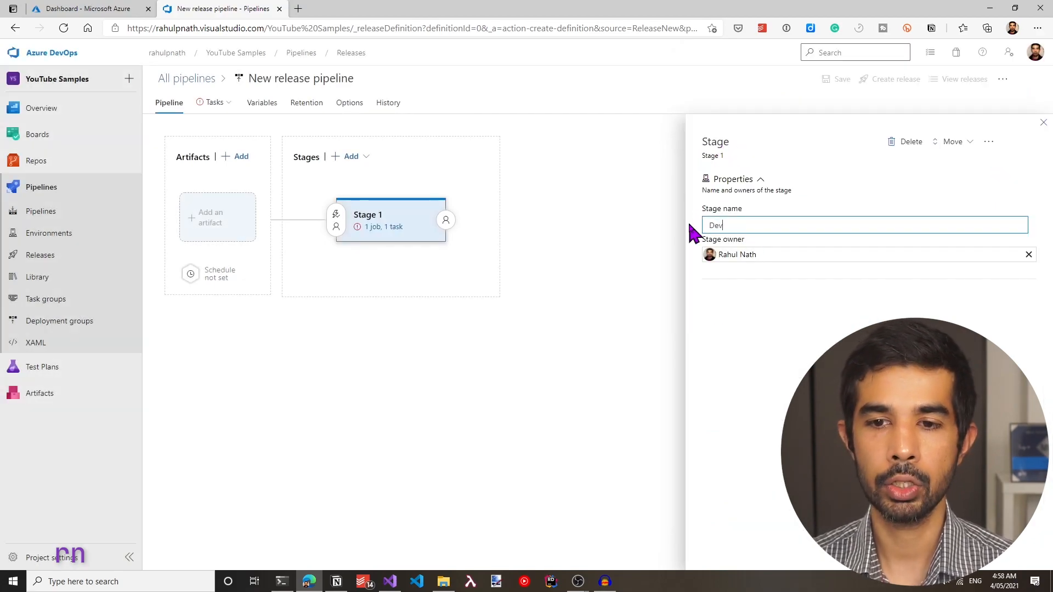
pyautogui.click(1043, 123)
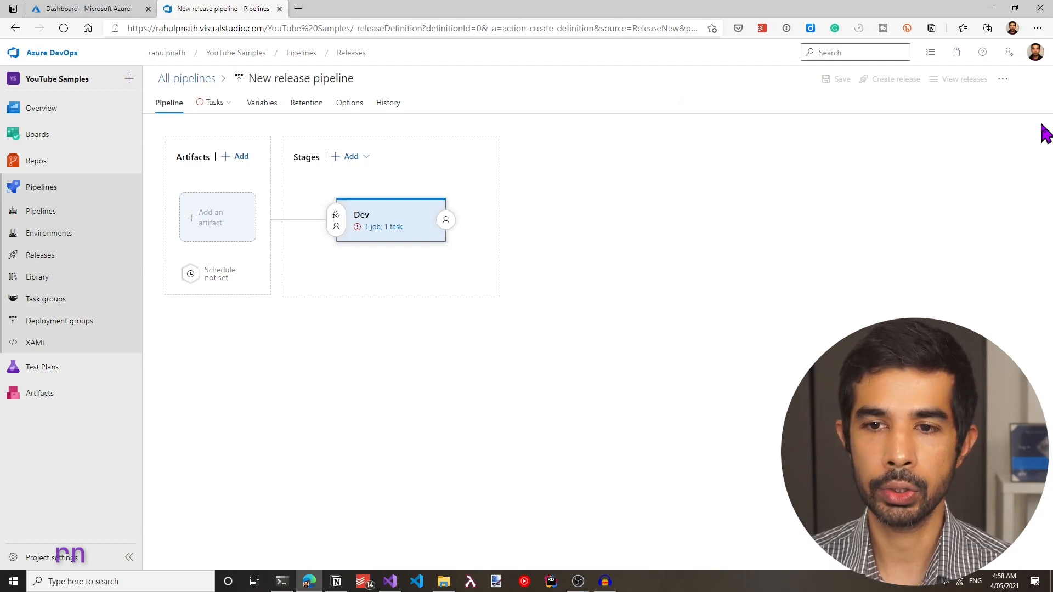
# - Rename the release pipeline as WebAppWithWebJob
pyautogui.click(373, 78)
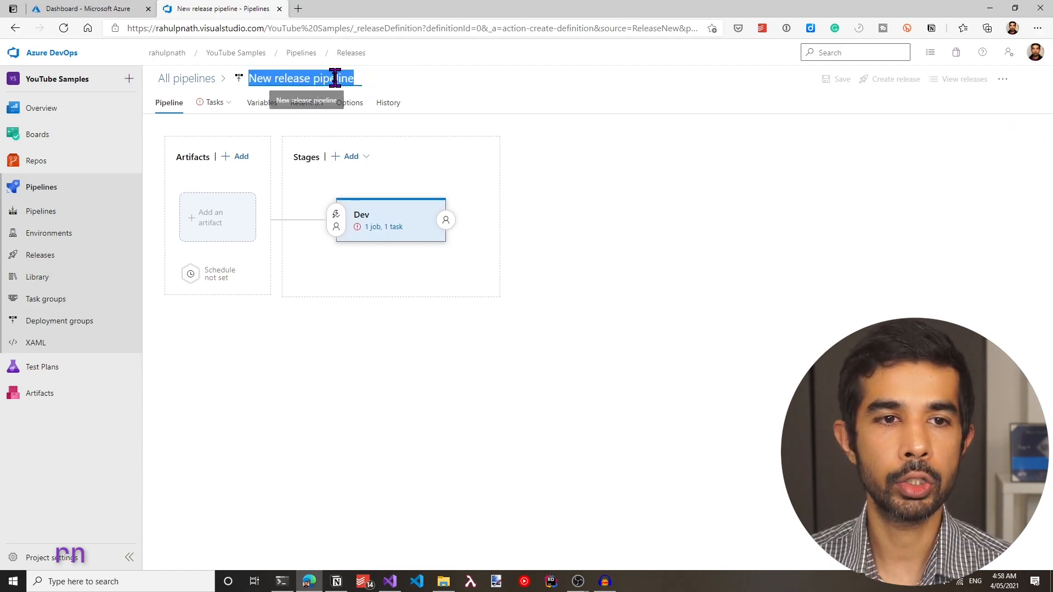
pyautogui.press('BackSpace')
pyautogui.write('We')
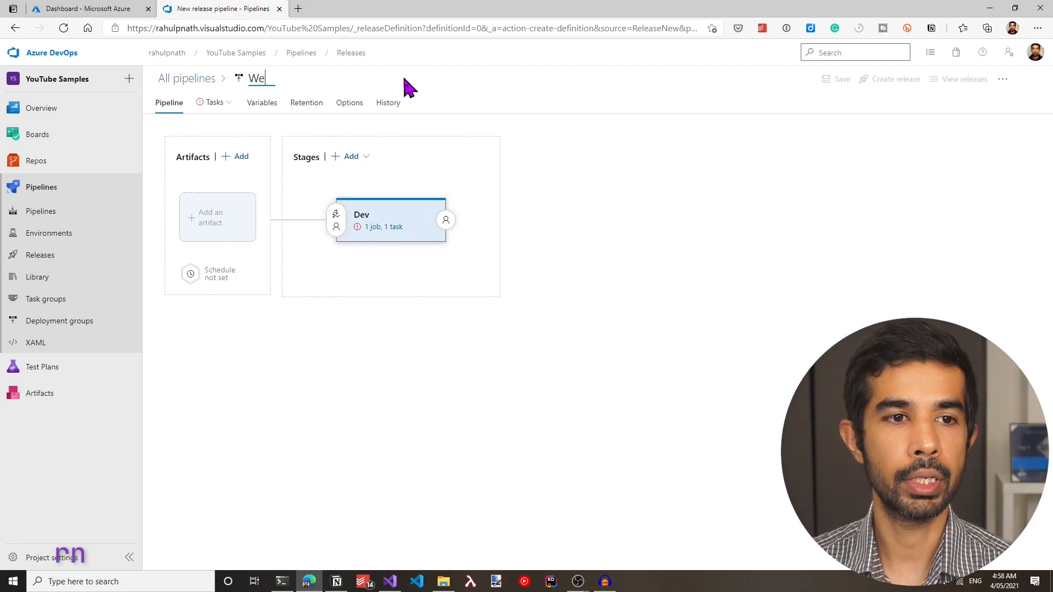
pyautogui.write('bAppWithW')
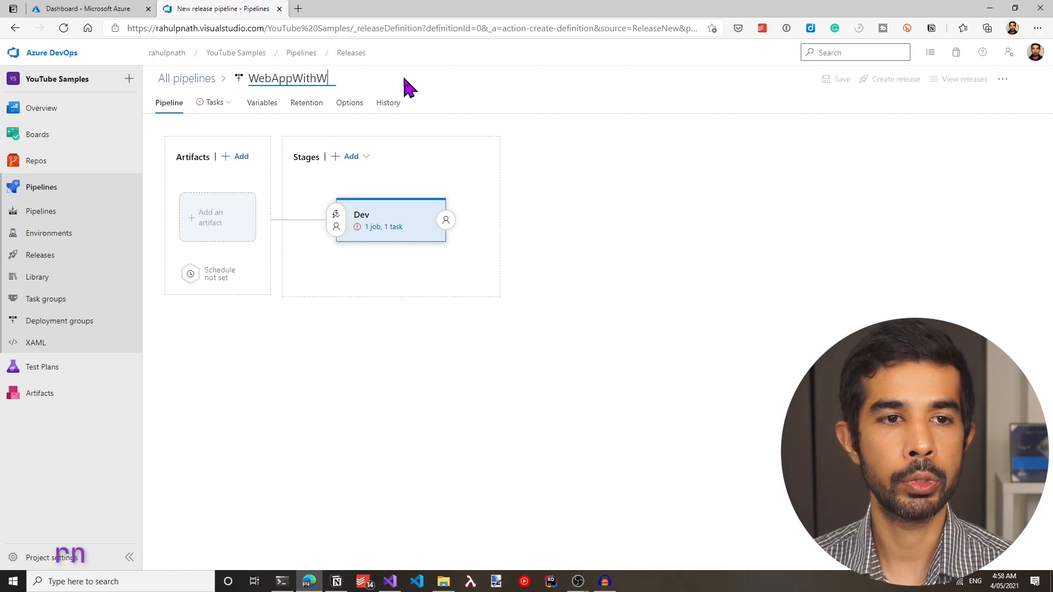
pyautogui.write('ebJob')
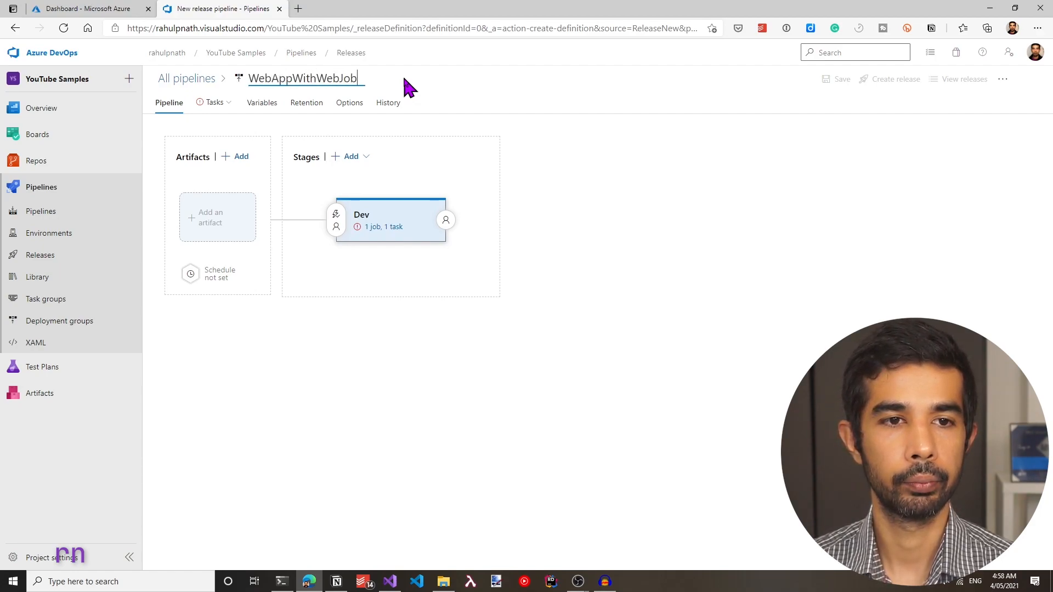
pyautogui.press('Return')
# - Add the WebAppWithWebJobs build pipeline as the release's artifact and enable its continuous deployment trigger
pyautogui.click(213, 223)
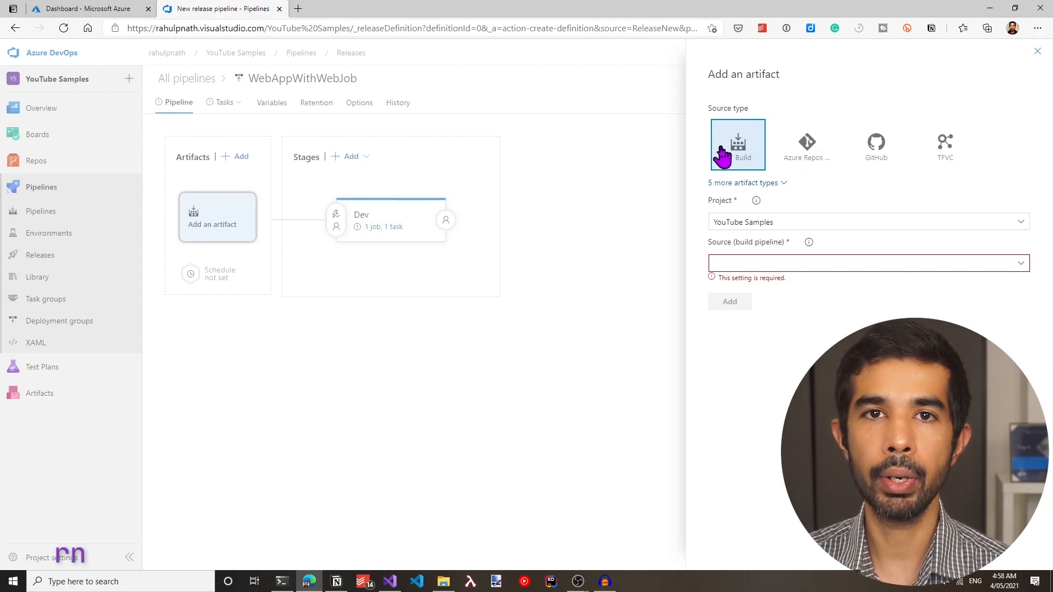
pyautogui.click(1021, 264)
pyautogui.scroll(-3, 860, 324)
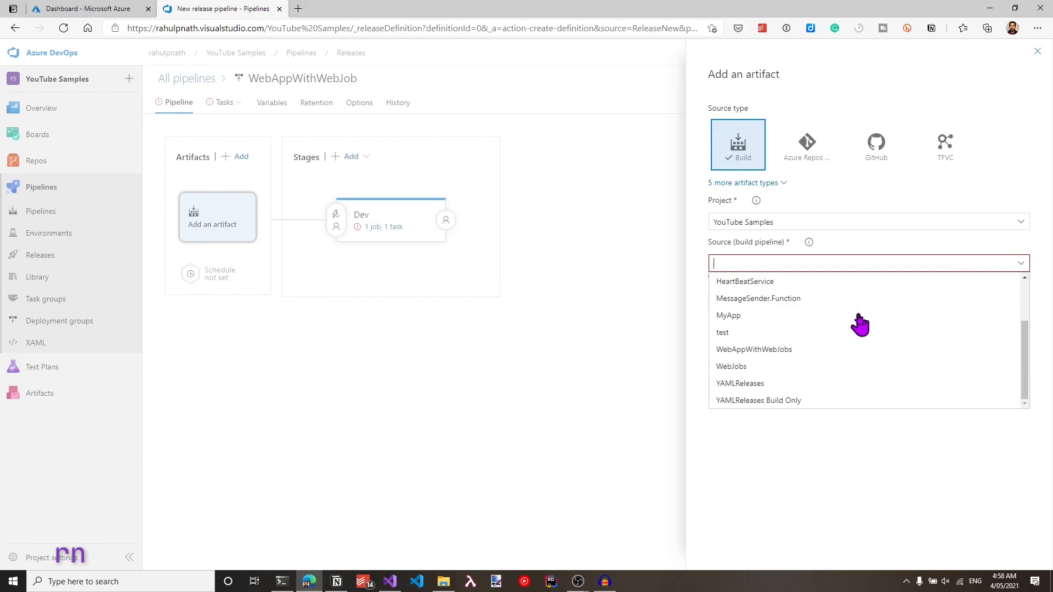
pyautogui.click(790, 351)
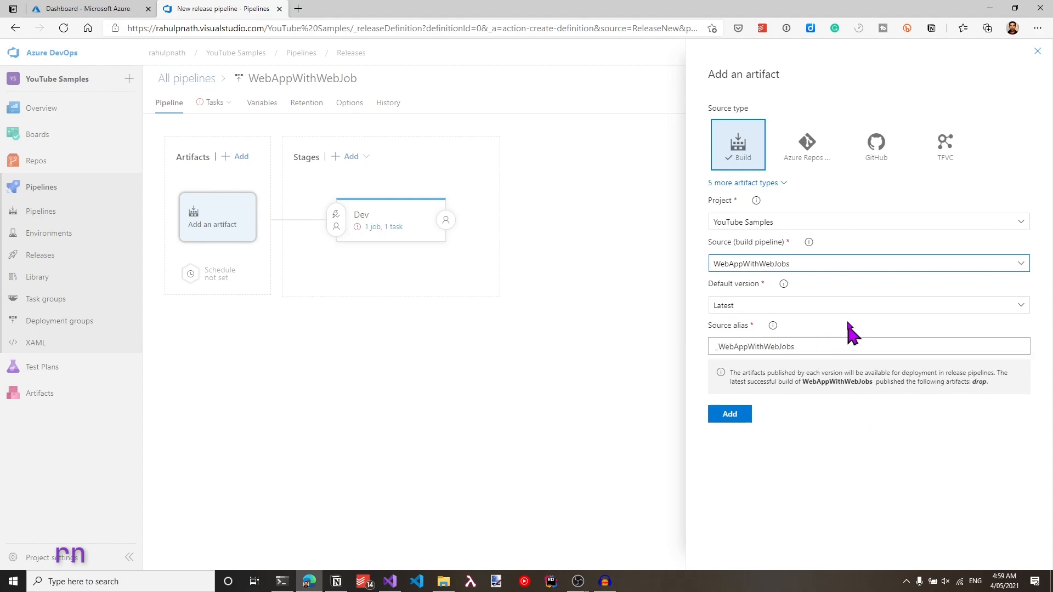
pyautogui.click(729, 416)
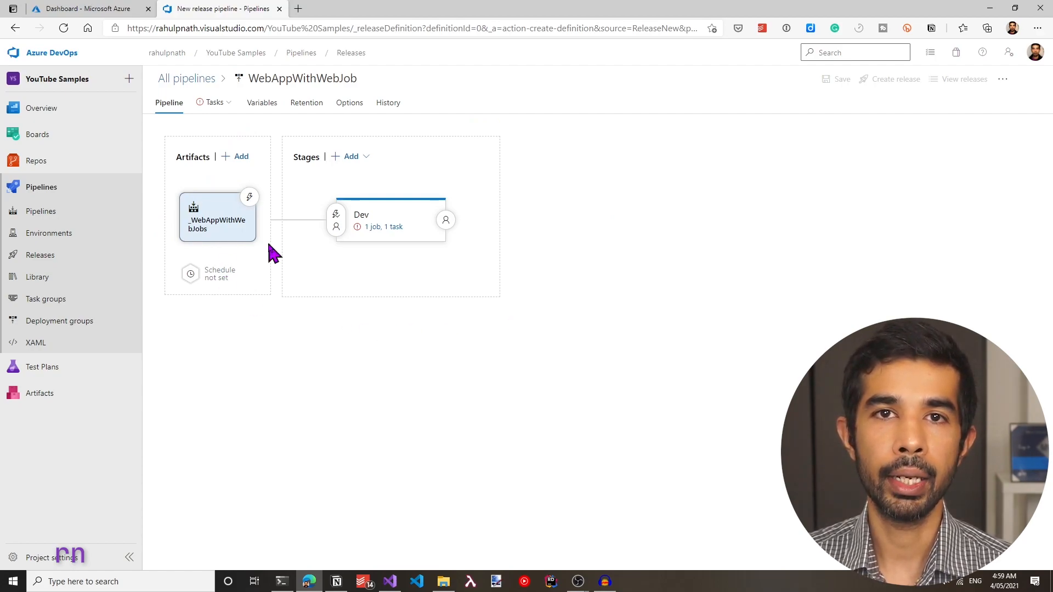
pyautogui.click(250, 198)
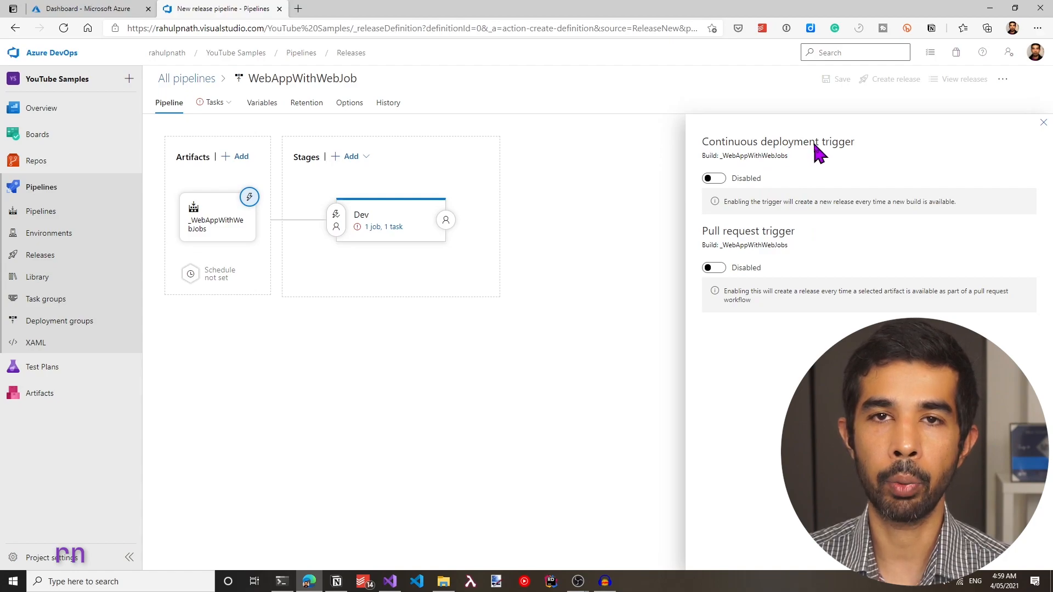
pyautogui.click(713, 179)
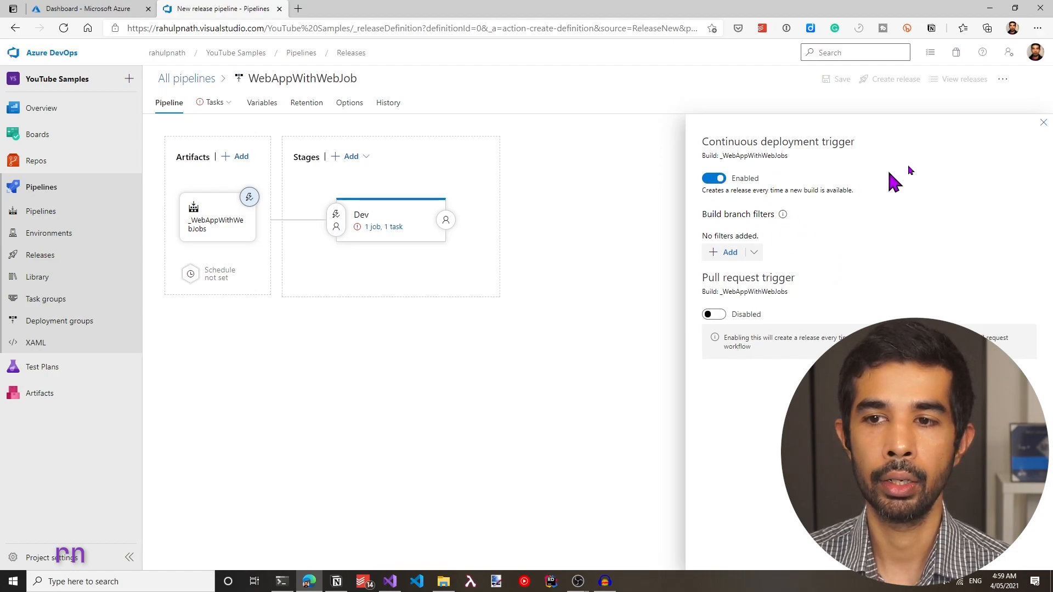
# - Close the continuous deployment trigger settings and open the Dev stage's tasks
pyautogui.click(1043, 123)
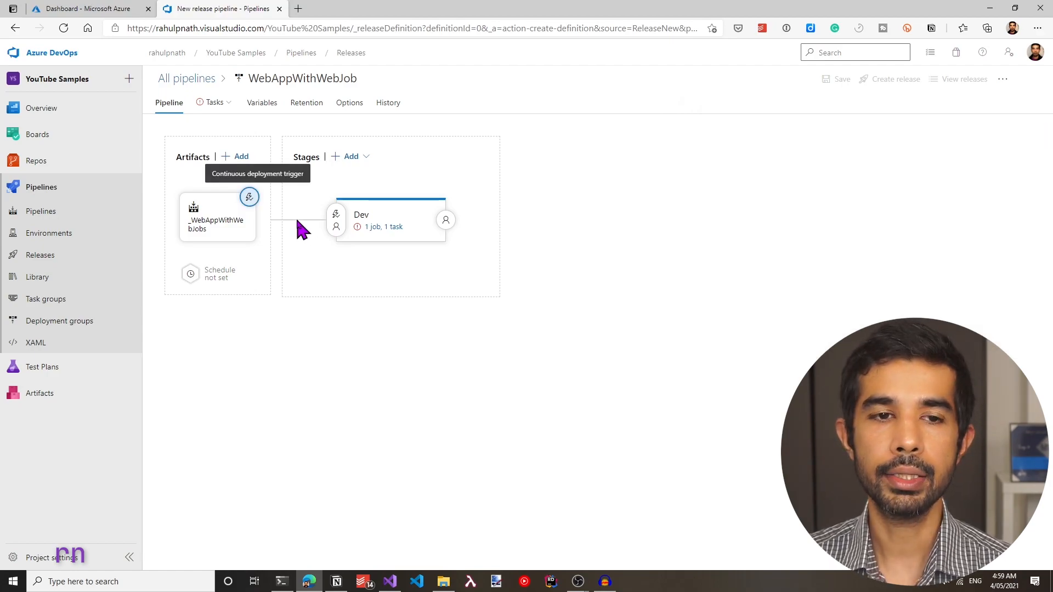
pyautogui.click(392, 228)
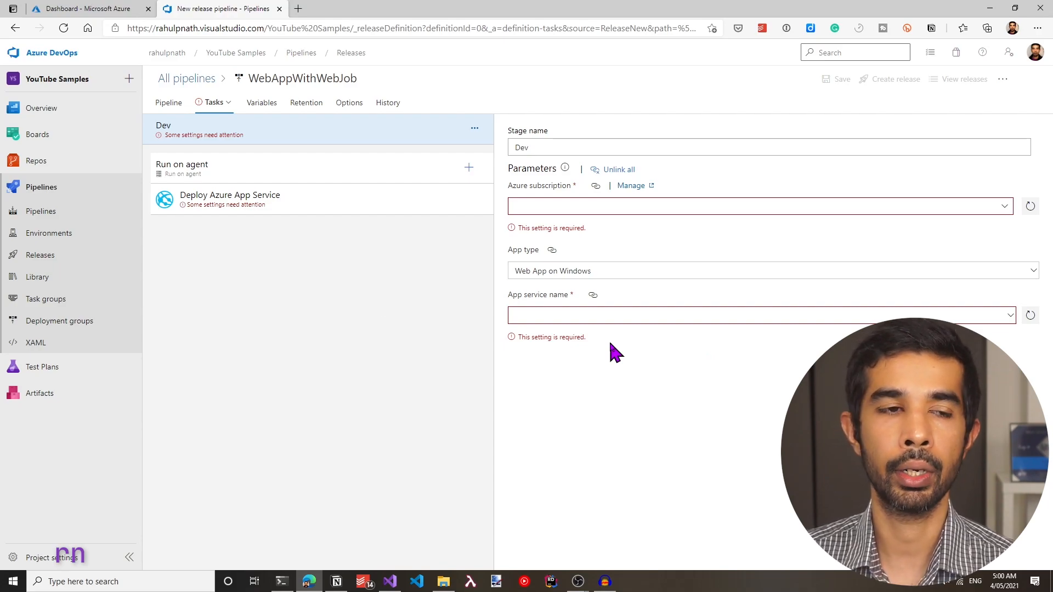
# - Switch to the Azure portal and start a new resource group named WebAppWithWebJob-Youtube
pyautogui.click(88, 9)
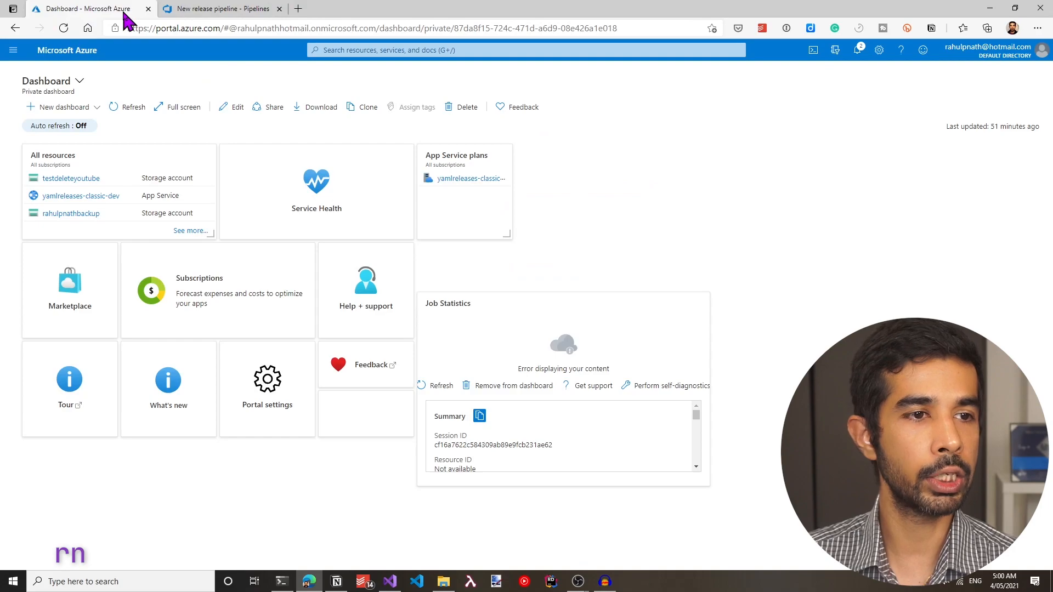
pyautogui.click(64, 163)
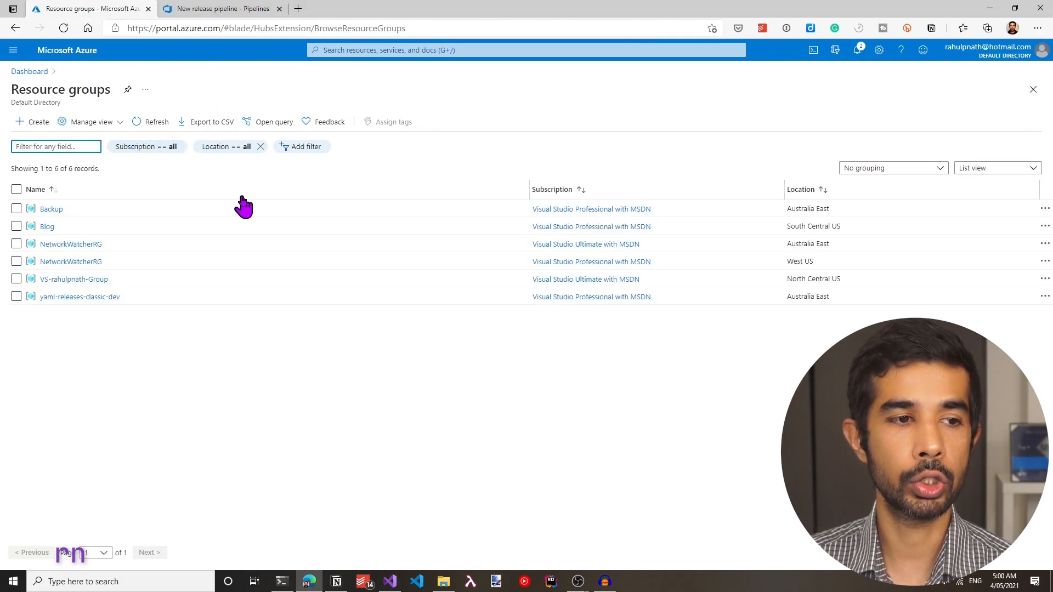
pyautogui.click(39, 123)
pyautogui.click(375, 228)
pyautogui.write('WebAppWithWebJob-Youtube')
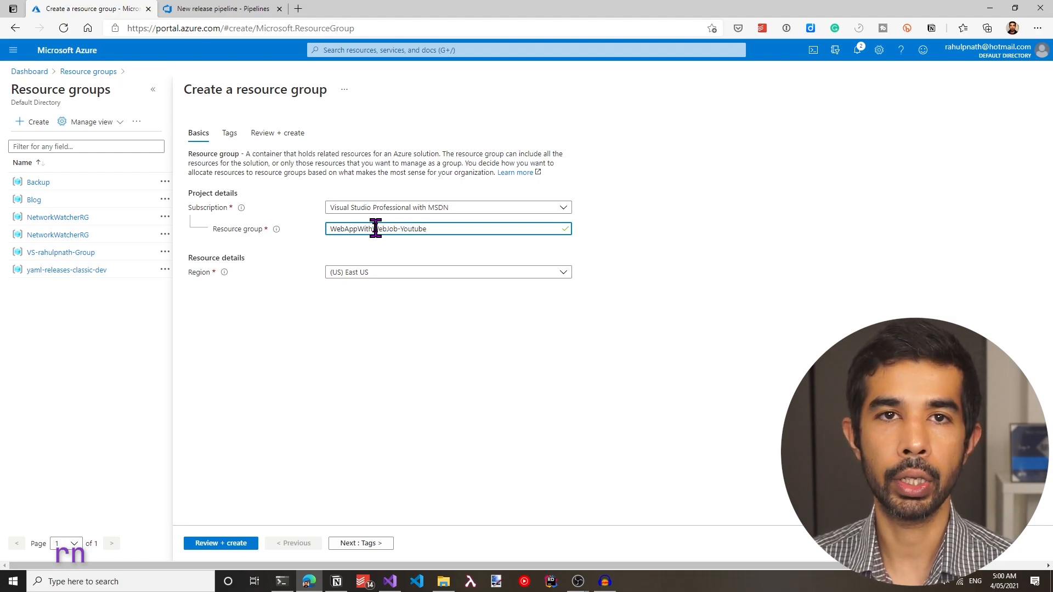
# - Set the resource group's region to Australia East, then review and create the group
pyautogui.click(382, 273)
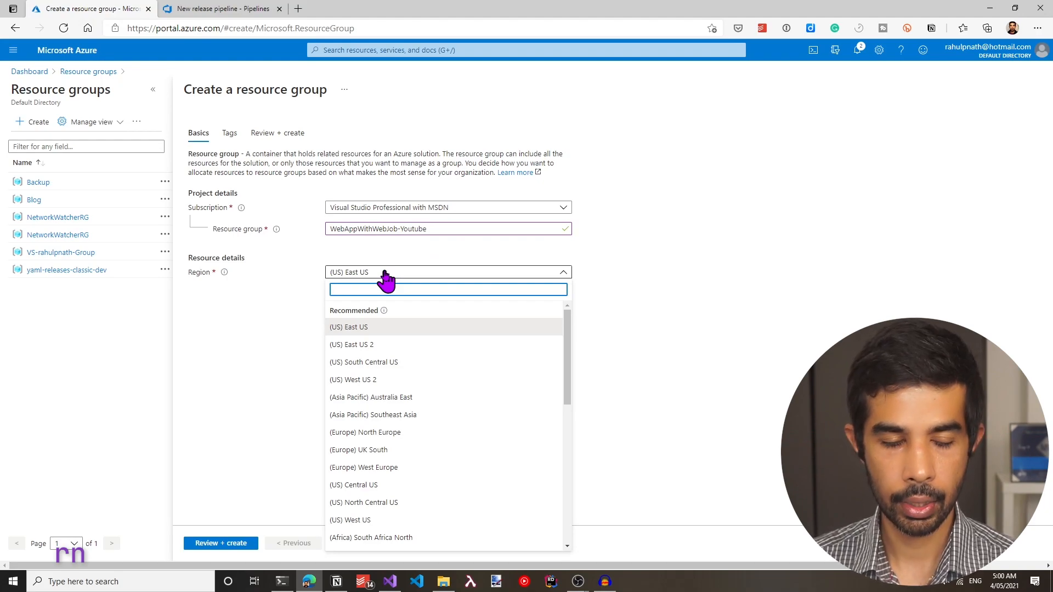
pyautogui.write('aust')
pyautogui.click(399, 326)
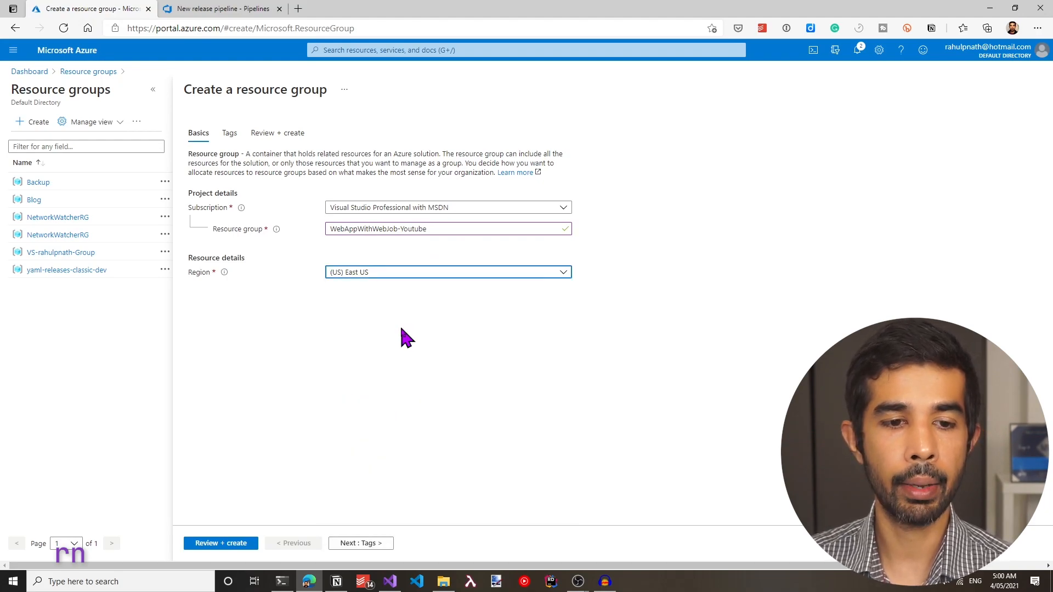
pyautogui.click(238, 544)
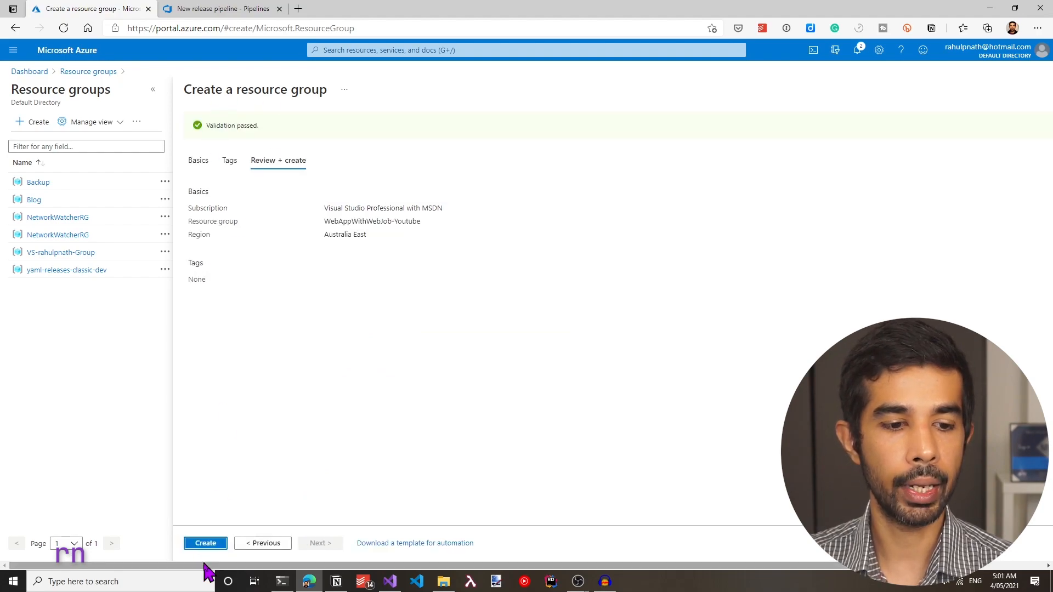
pyautogui.click(213, 544)
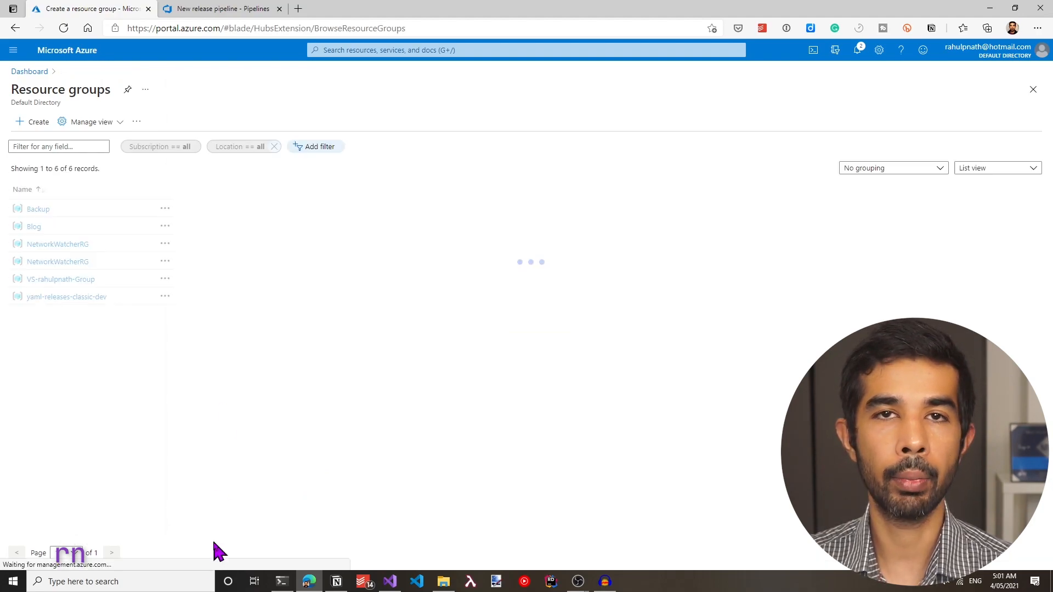
# - Open the WebAppWithWebJob-Youtube resource group and start creating a Web App resource in it
pyautogui.click(118, 296)
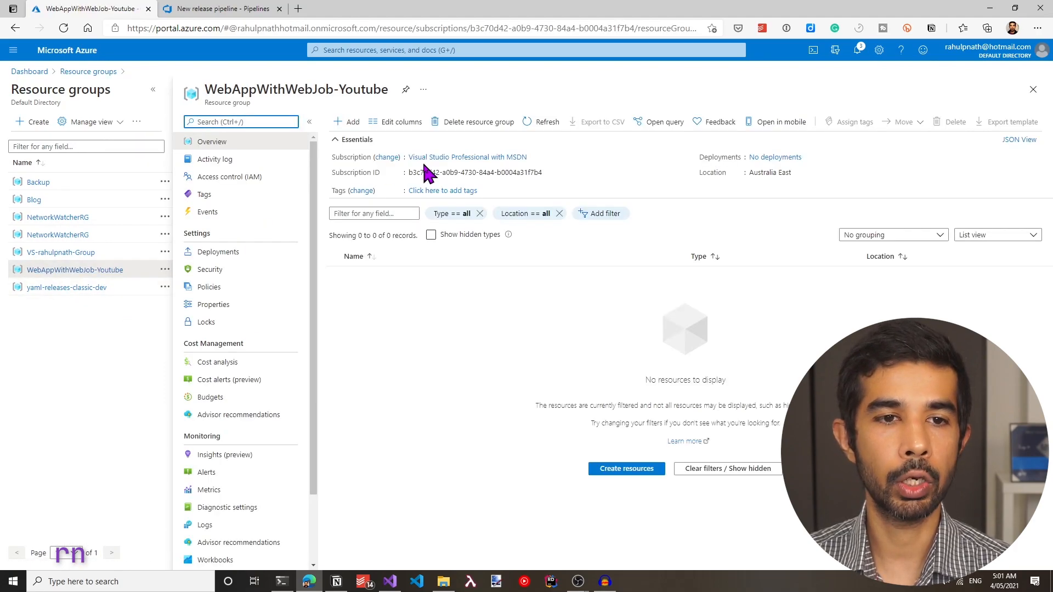
pyautogui.click(345, 121)
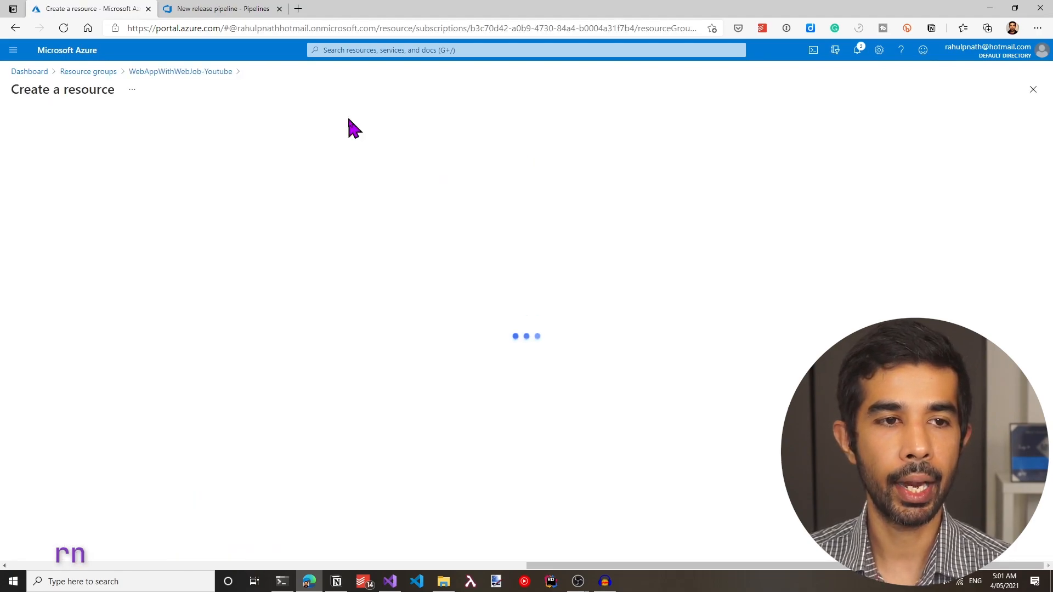
pyautogui.click(181, 262)
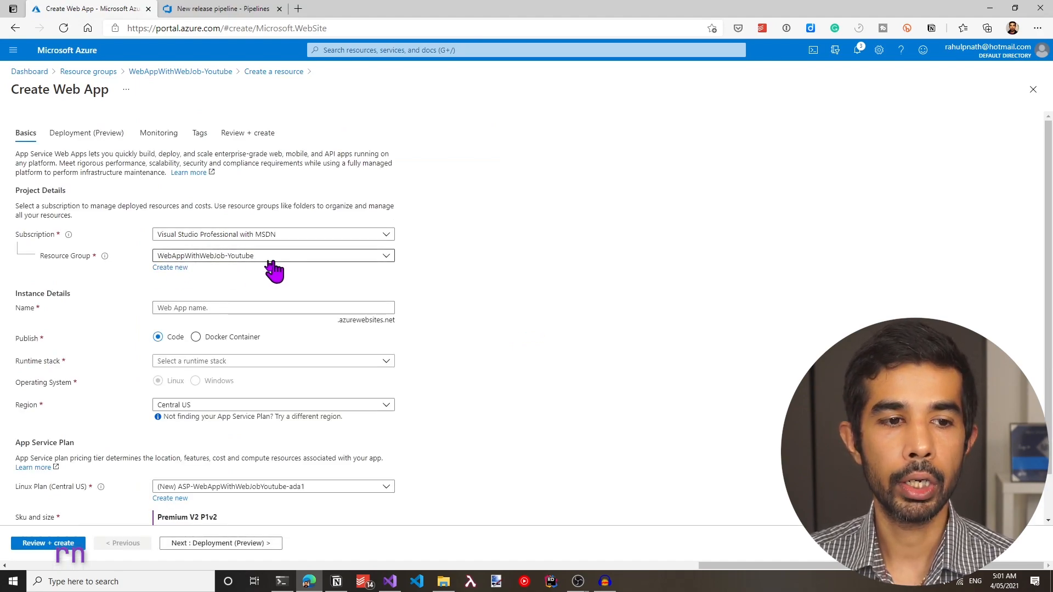
# - Name the web app web-app-with-web-job-dev
pyautogui.click(217, 310)
pyautogui.click(215, 307)
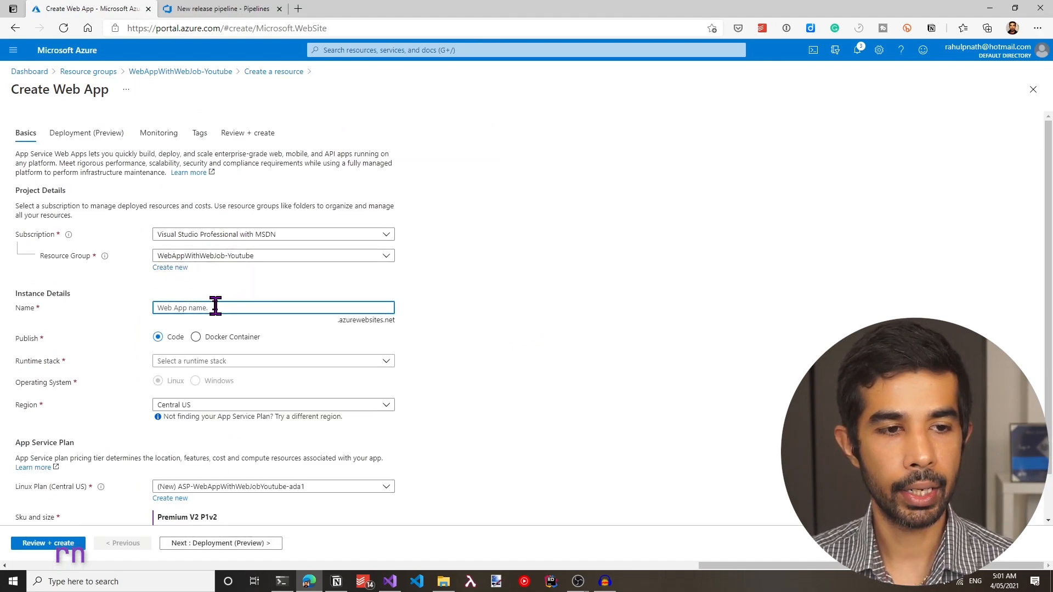
pyautogui.write('web')
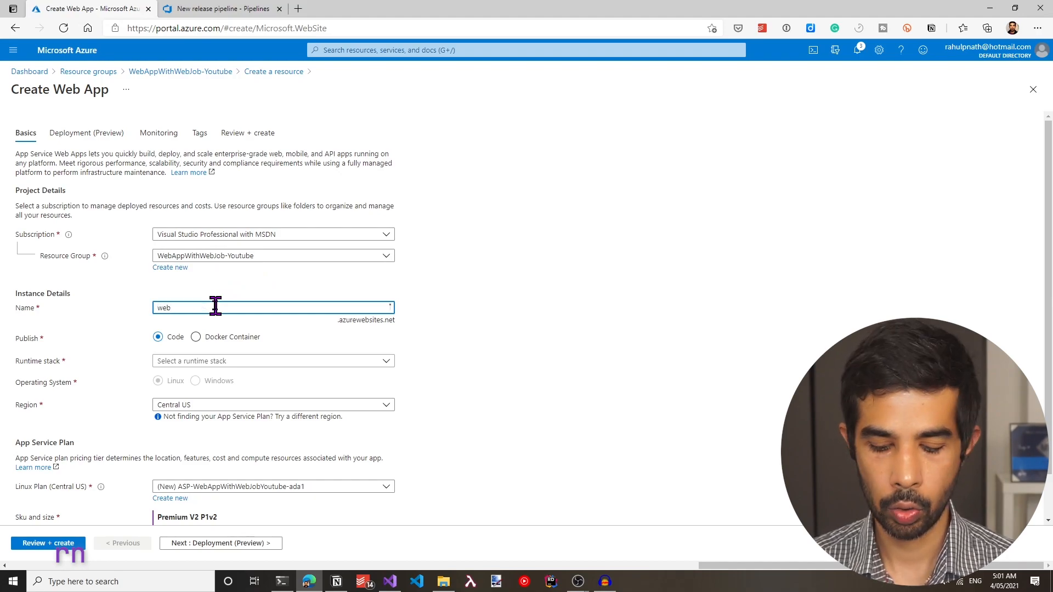
pyautogui.write('-app-with-')
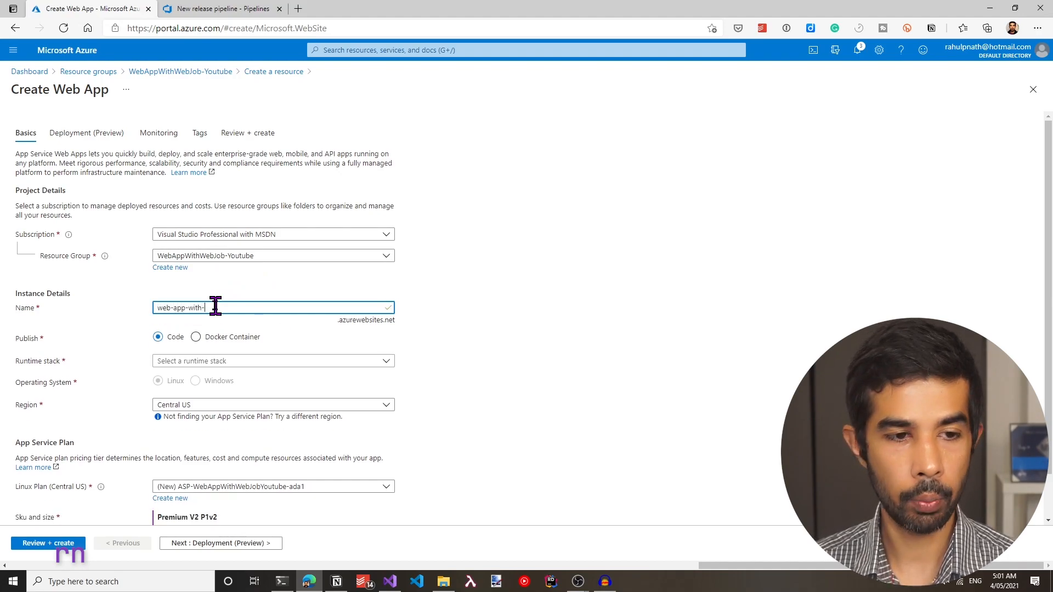
pyautogui.write('web-job-dev')
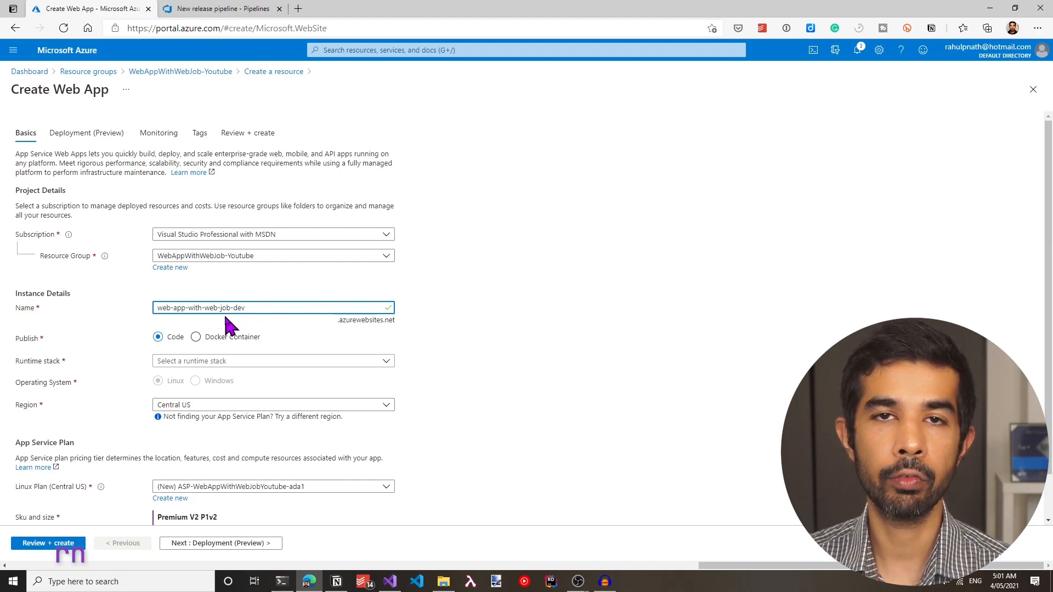
pyautogui.moveTo(343, 320); pyautogui.dragTo(391, 324)
pyautogui.click(465, 326)
# - Set the web app's runtime stack to .NET Core 3.1 (LTS) and its region to Australia East
pyautogui.scroll(-2, 466, 326)
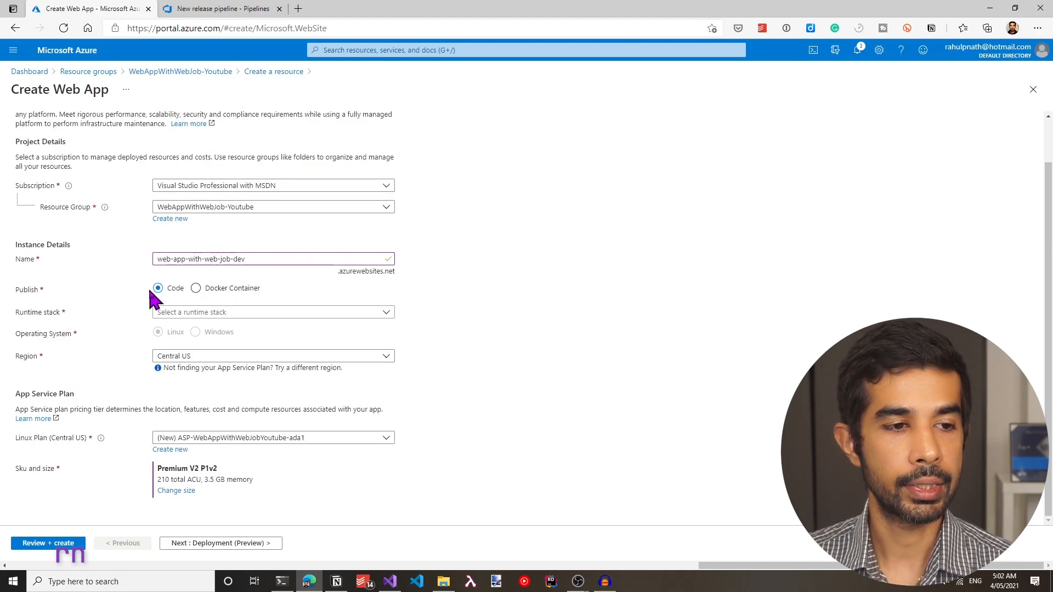
pyautogui.click(233, 313)
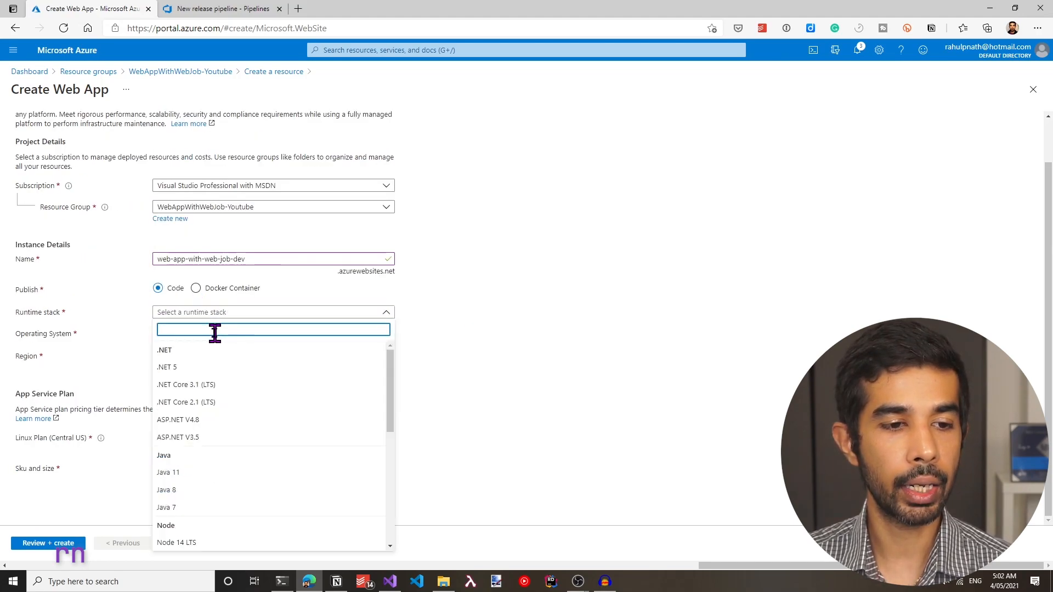
pyautogui.click(215, 385)
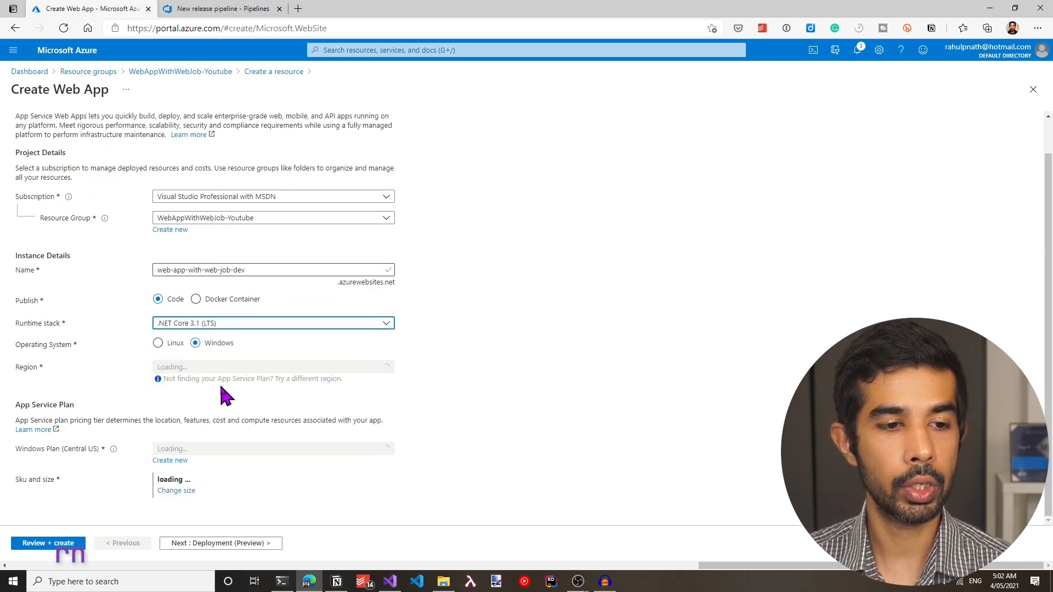
pyautogui.click(352, 356)
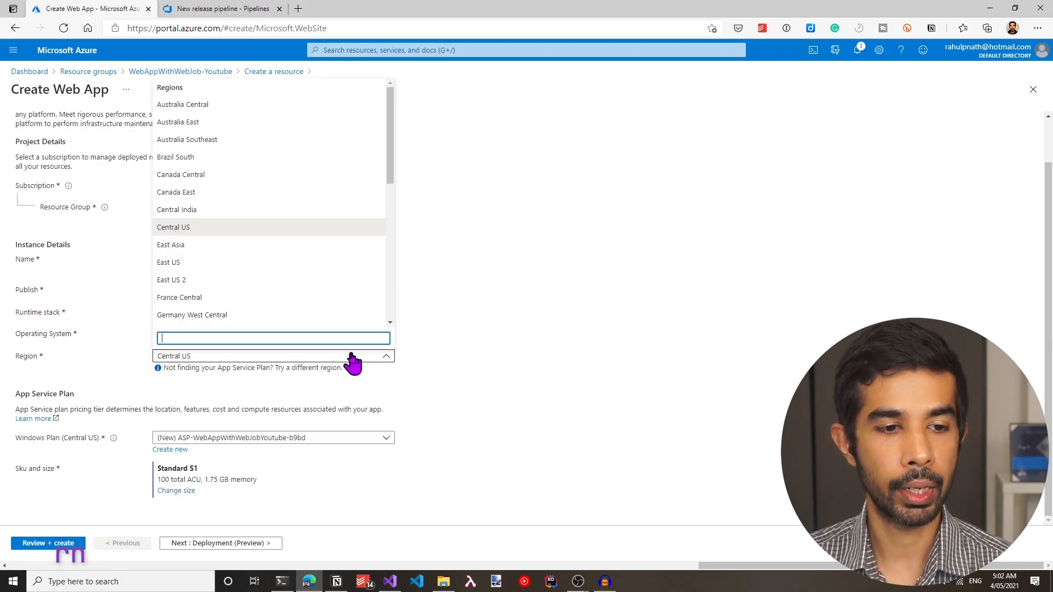
pyautogui.write('aus')
pyautogui.click(181, 301)
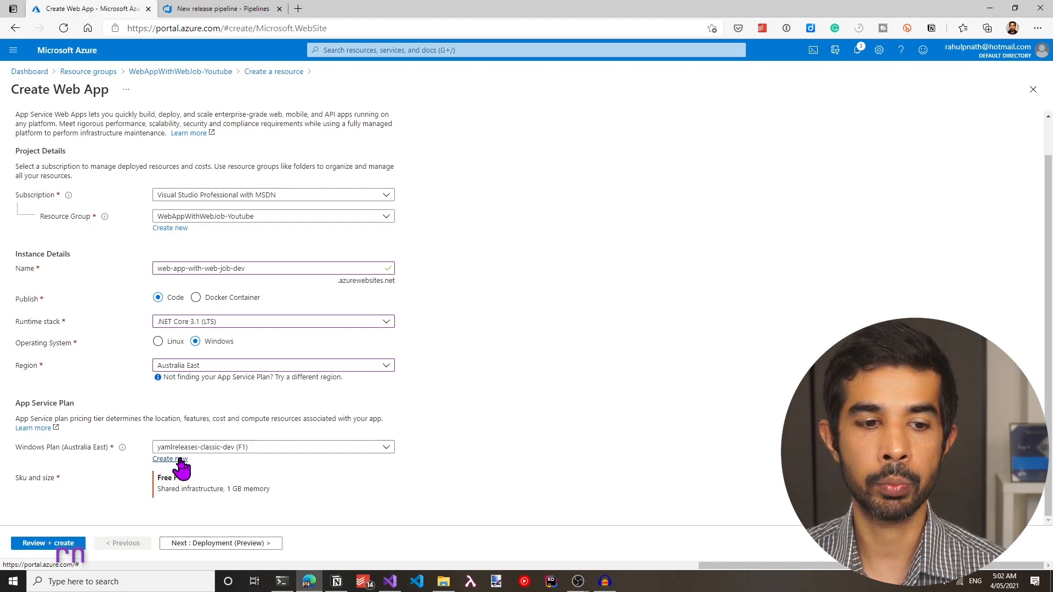
# - Review and create the web app, and open the deployed resource's overview
pyautogui.click(61, 543)
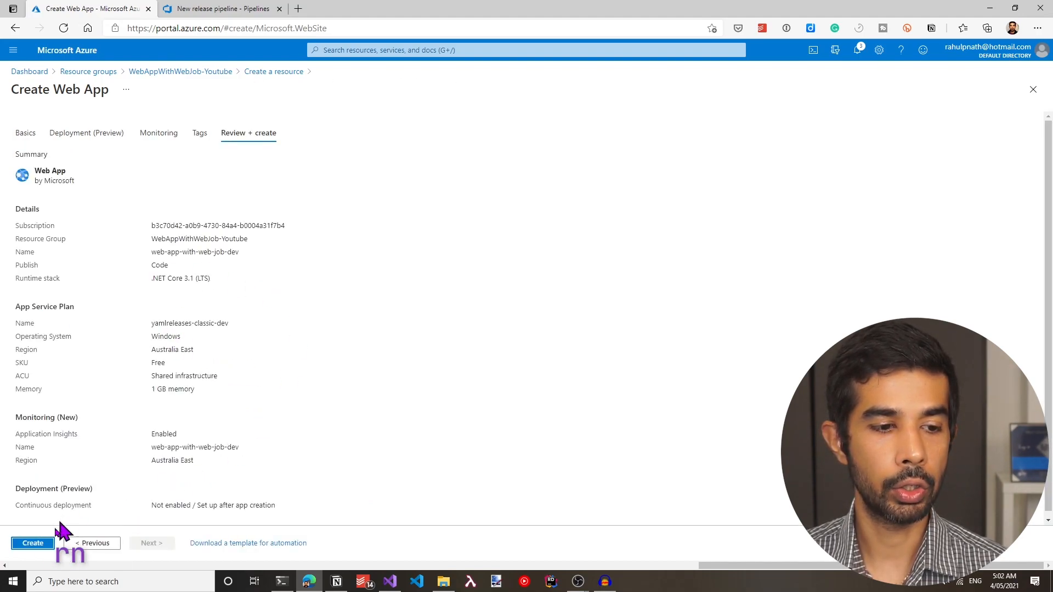
pyautogui.click(33, 543)
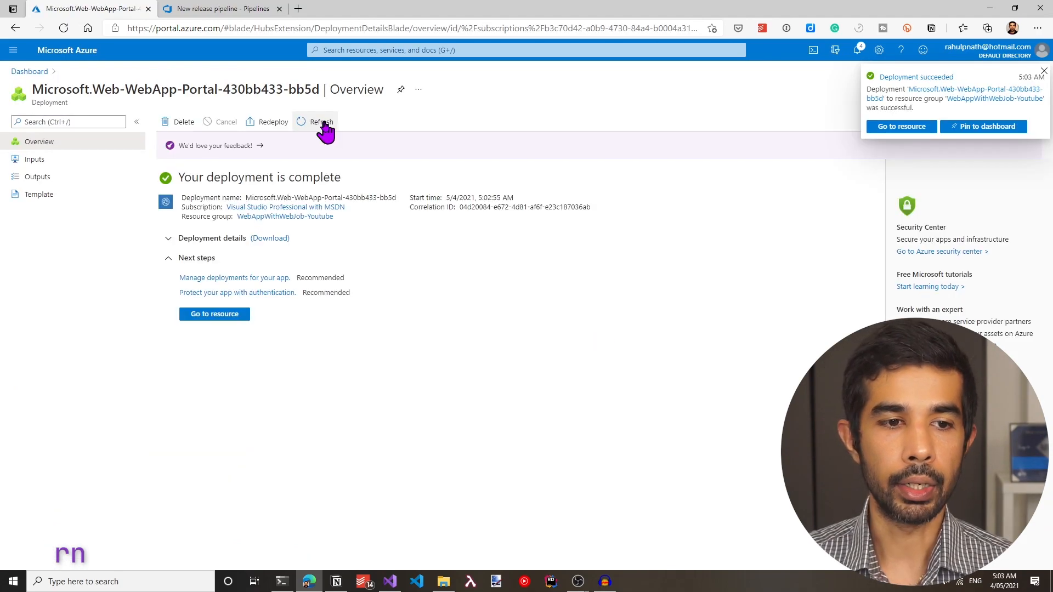
pyautogui.click(219, 314)
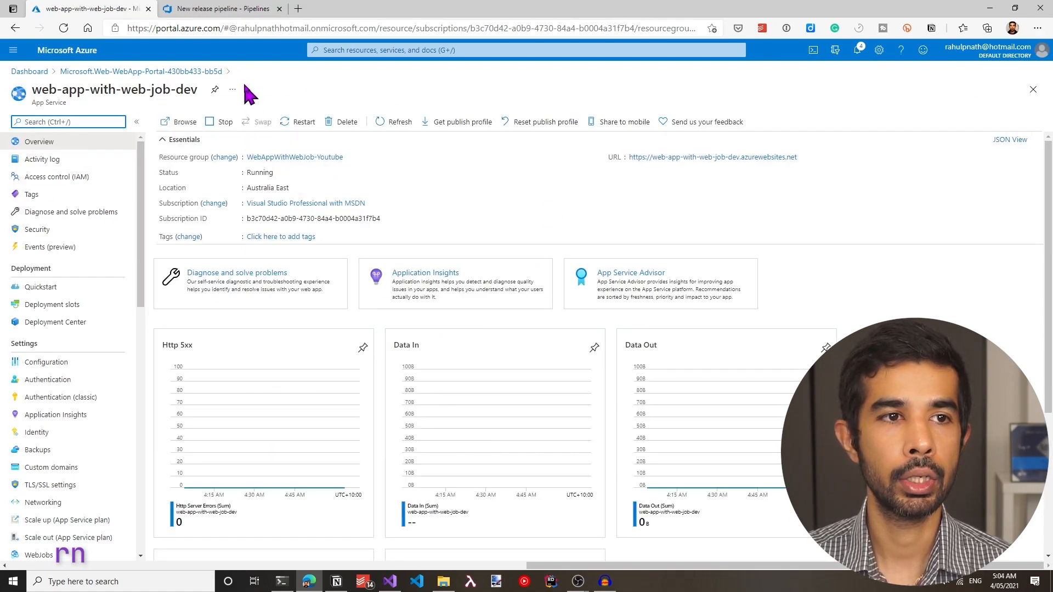
# - Back in Azure DevOps, set the Dev stage's subscription to the Visual Studio Professional with MSDN service connection and its app service to web-app-with-web-job-dev
pyautogui.click(229, 9)
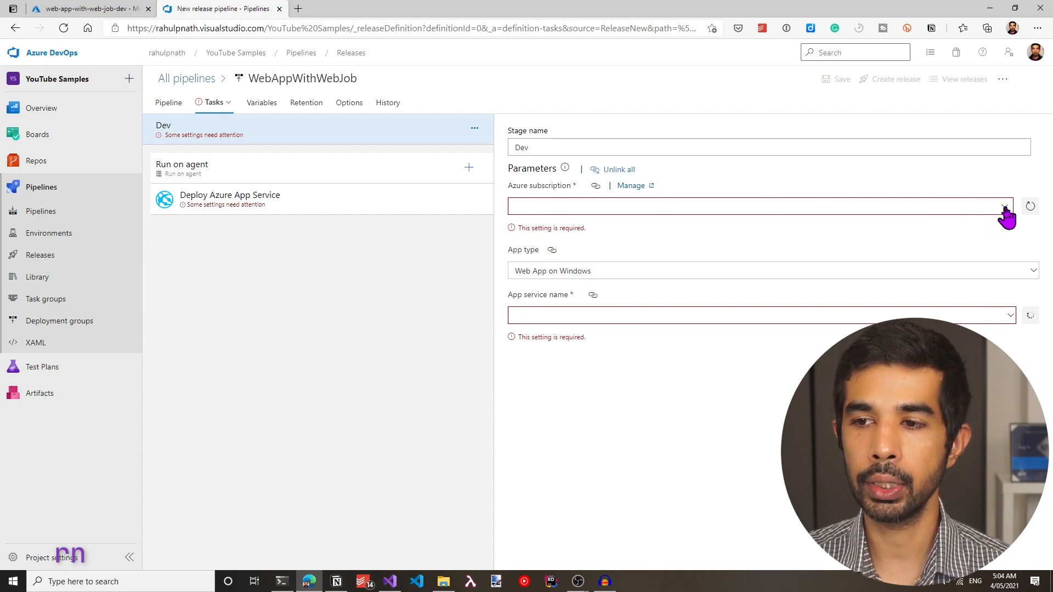
pyautogui.click(566, 212)
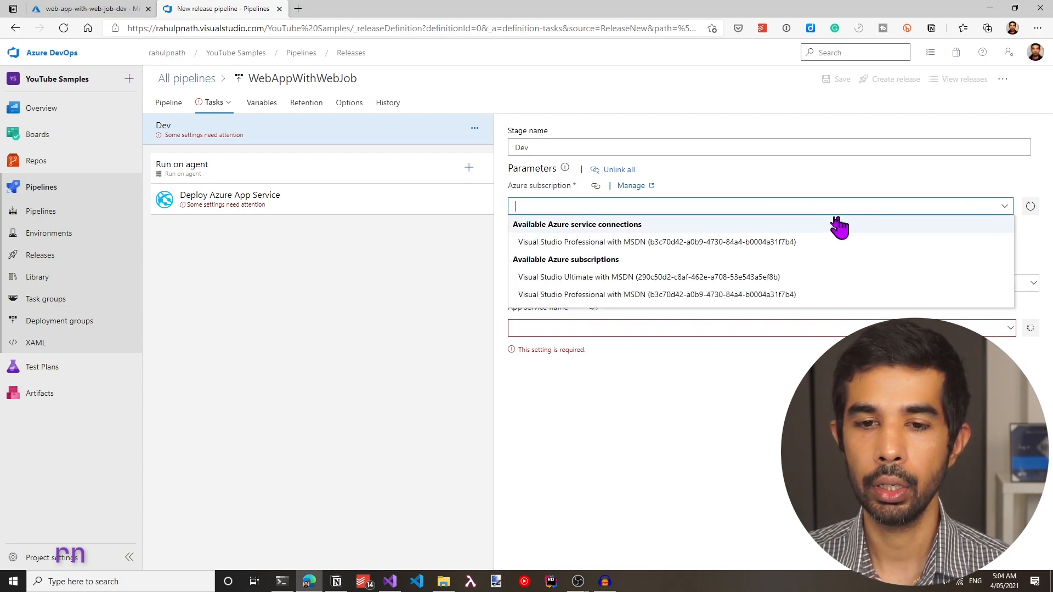
pyautogui.click(584, 243)
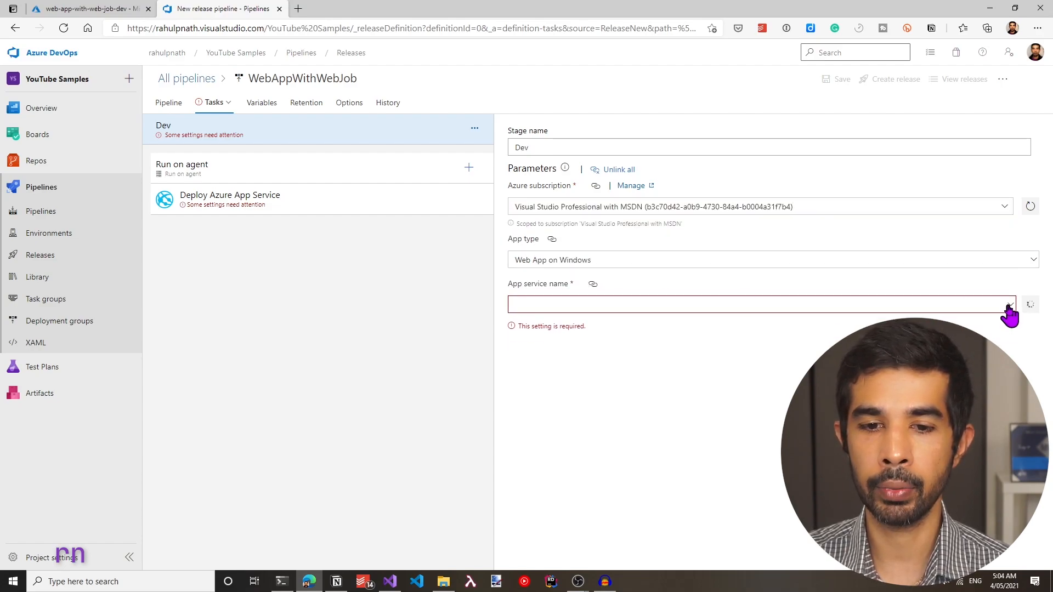
pyautogui.click(1009, 307)
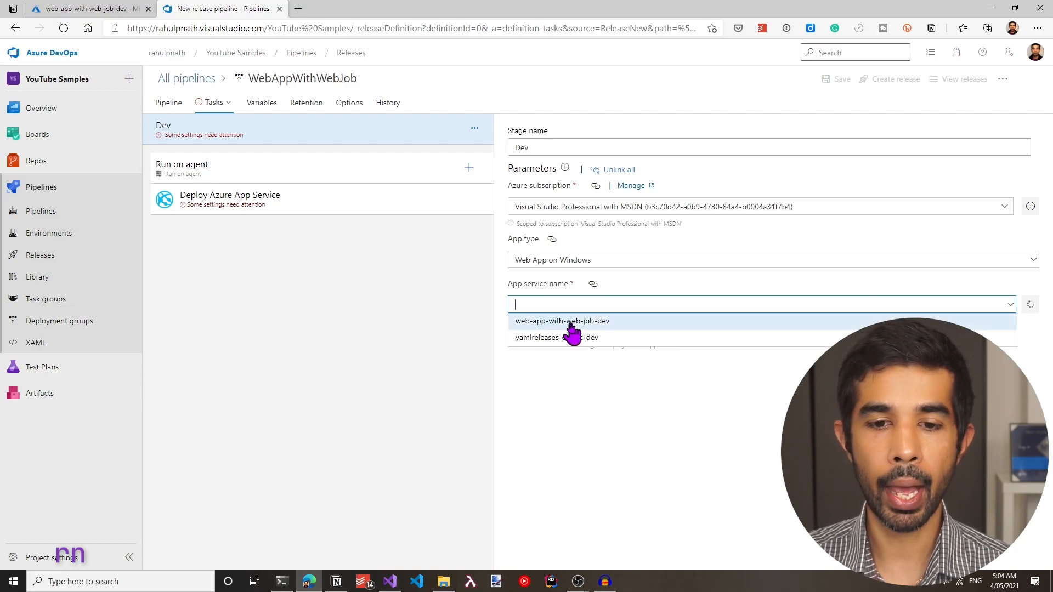
pyautogui.click(599, 322)
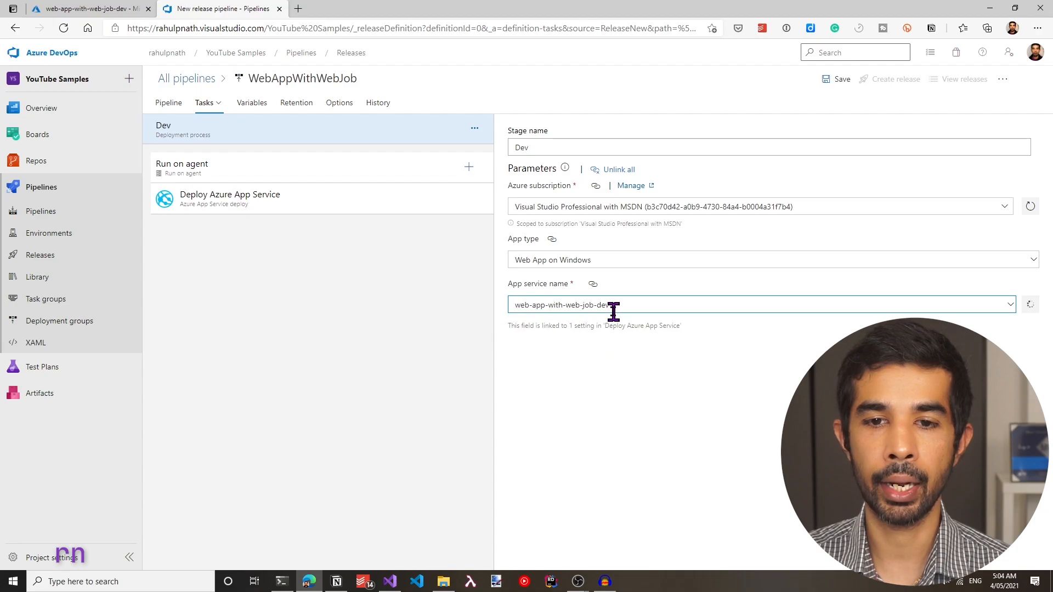
# - Examine the Deploy Azure App Service task's settings, including its package or folder path
pyautogui.click(243, 204)
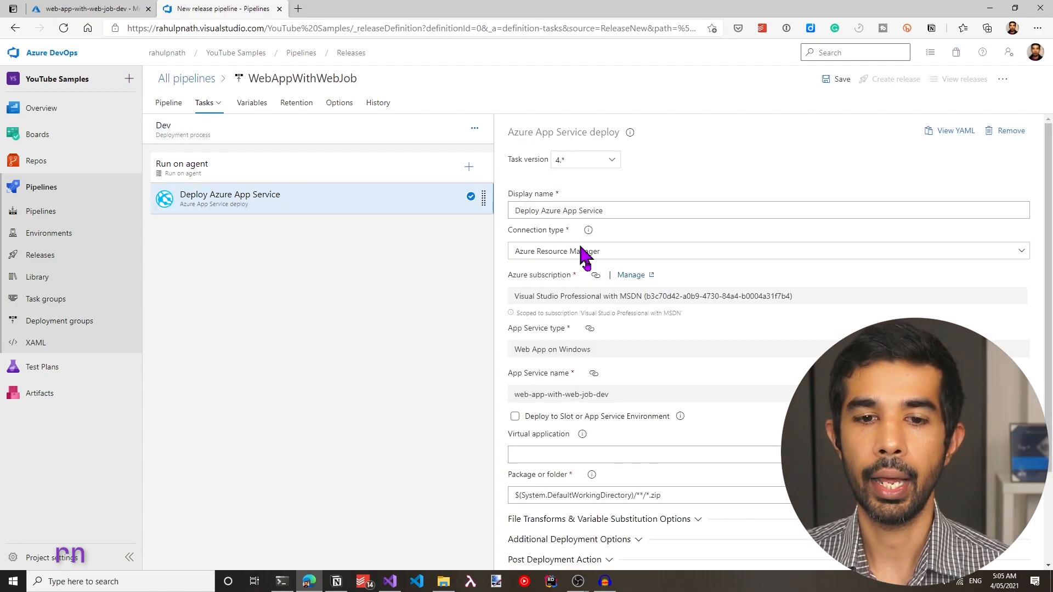
pyautogui.scroll(-1, 603, 348)
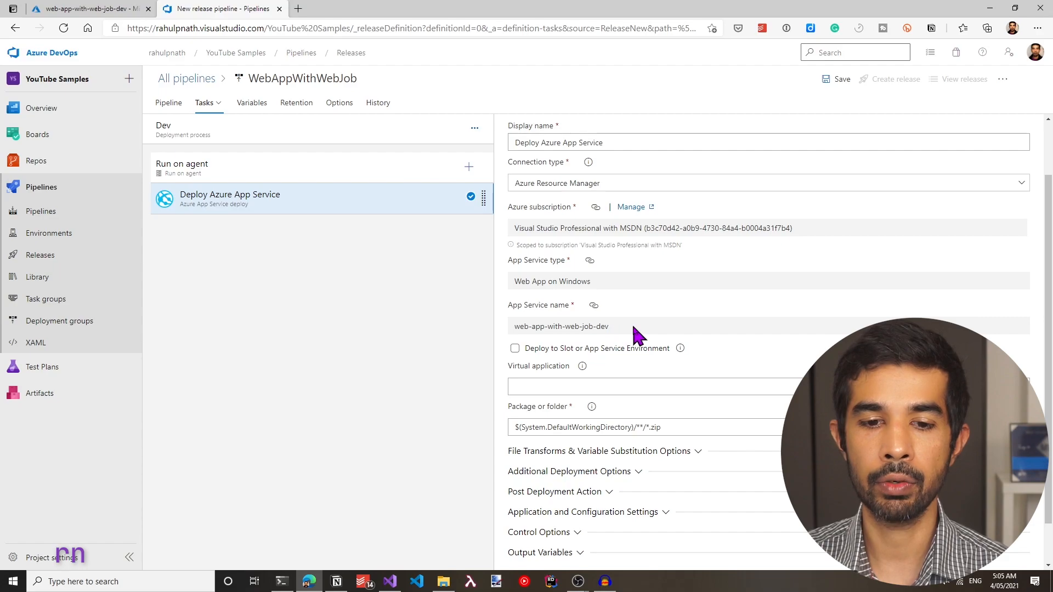
pyautogui.scroll(-1, 668, 377)
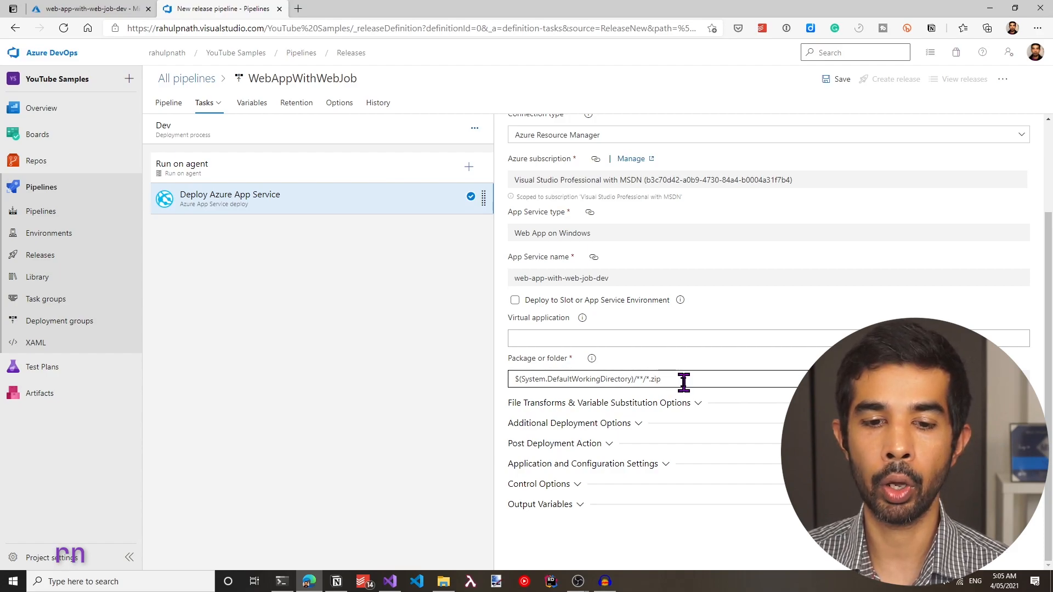
# - Switch to Visual Studio and inspect the AzureWebJobsStorage setting in the WebJob project's appsettings.json
pyautogui.click(390, 581)
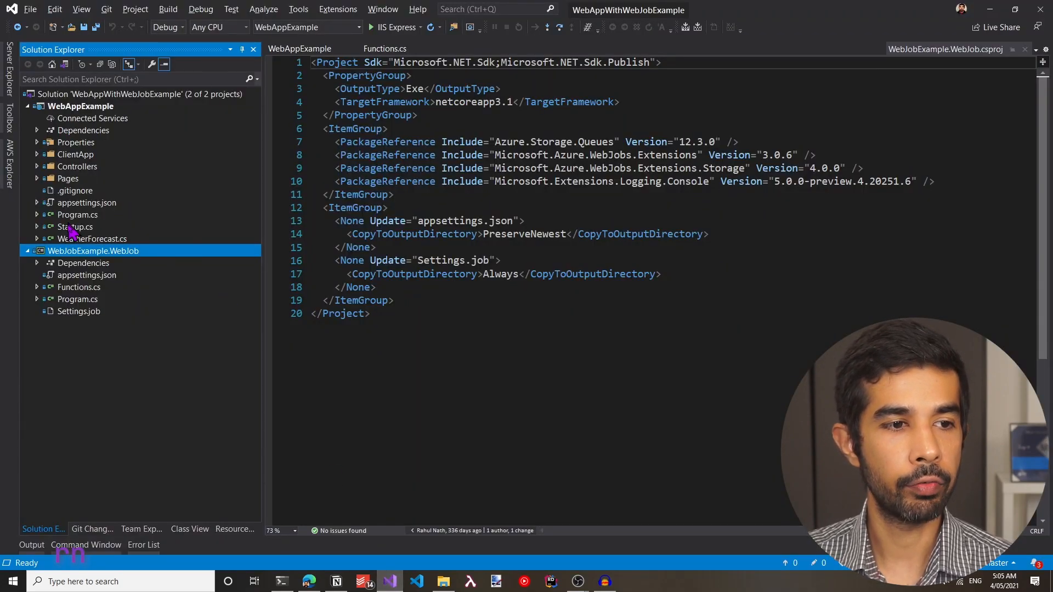
pyautogui.click(106, 275)
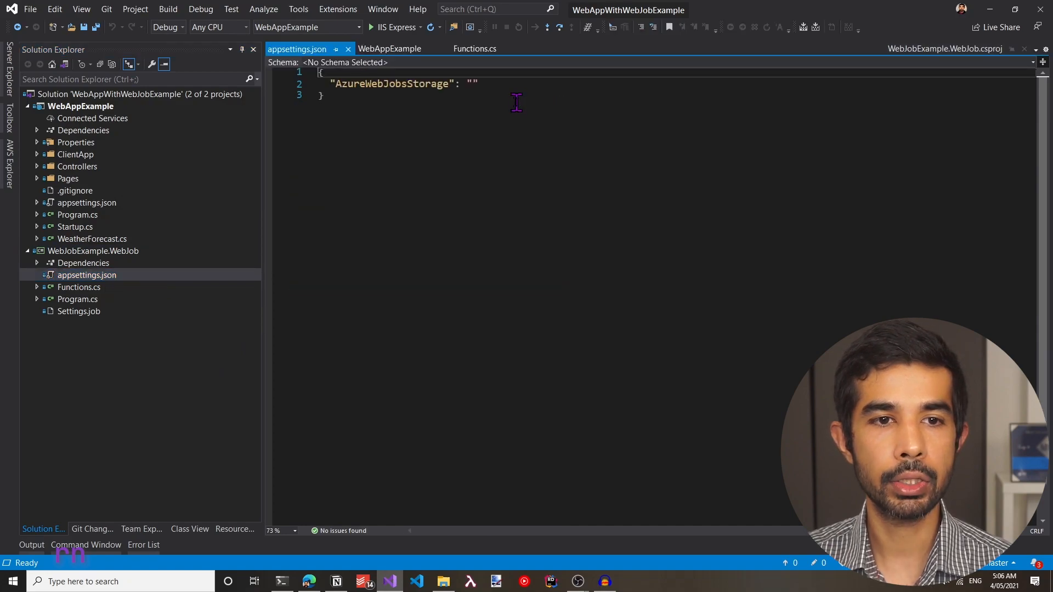
pyautogui.doubleClick(394, 84)
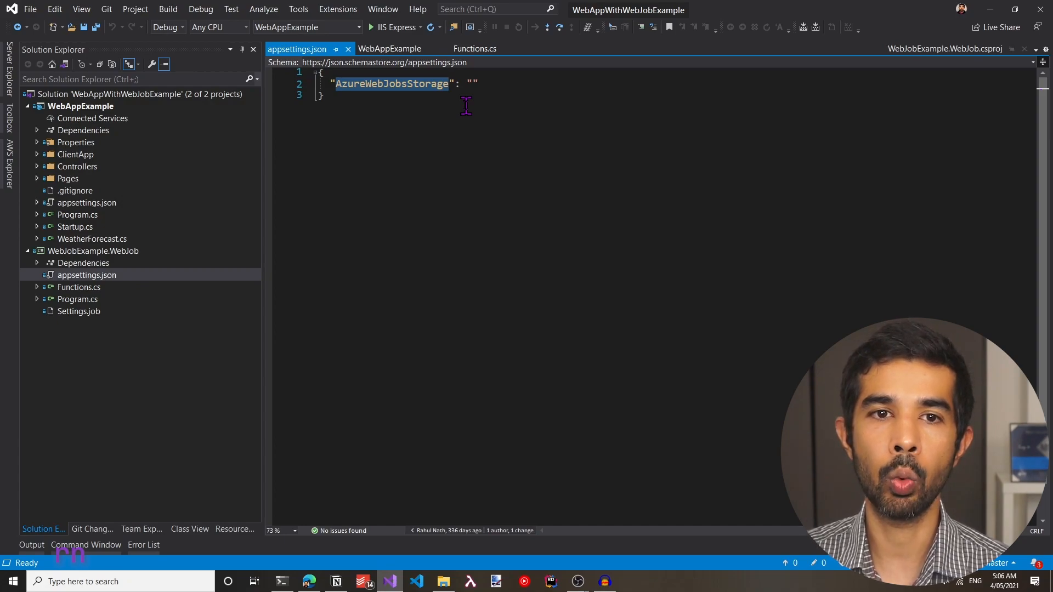
# - Switch to the Azure portal, open the WebAppWithWebJob-Youtube resource group and start creating a storage account in it
pyautogui.click(309, 582)
pyautogui.click(94, 10)
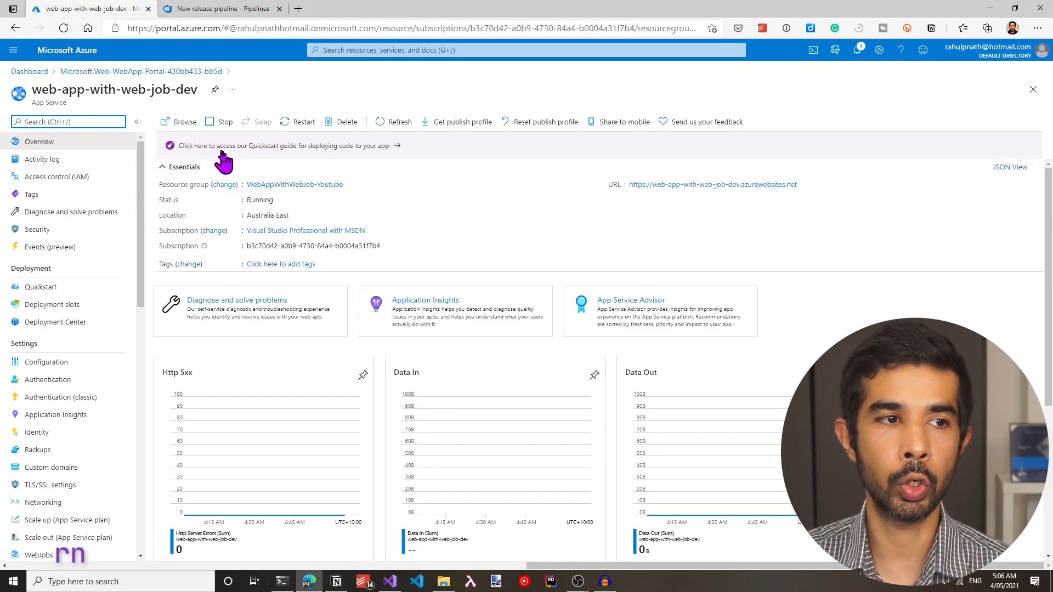
pyautogui.click(15, 51)
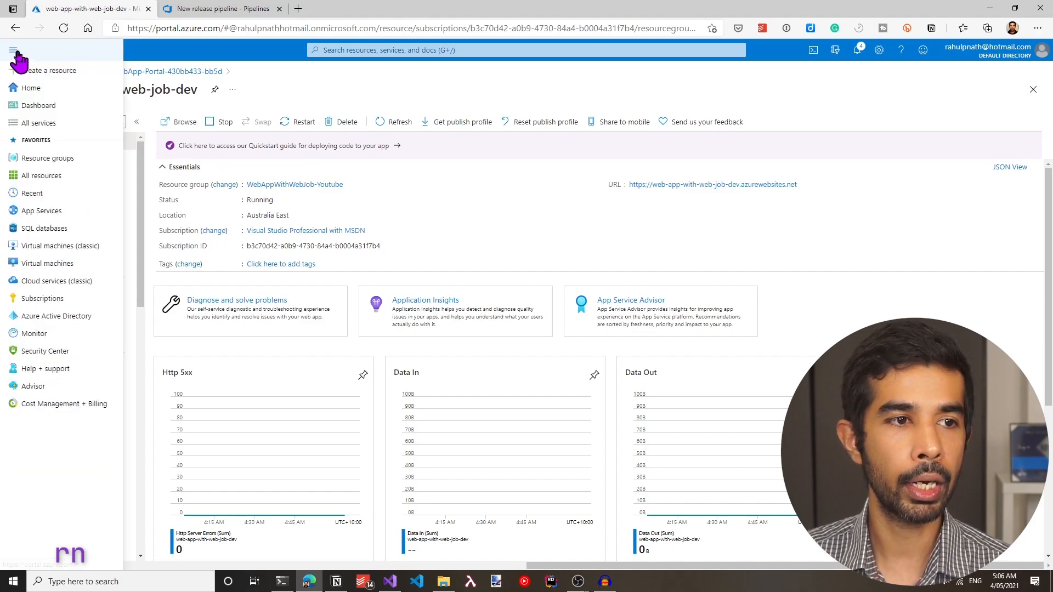
pyautogui.click(45, 163)
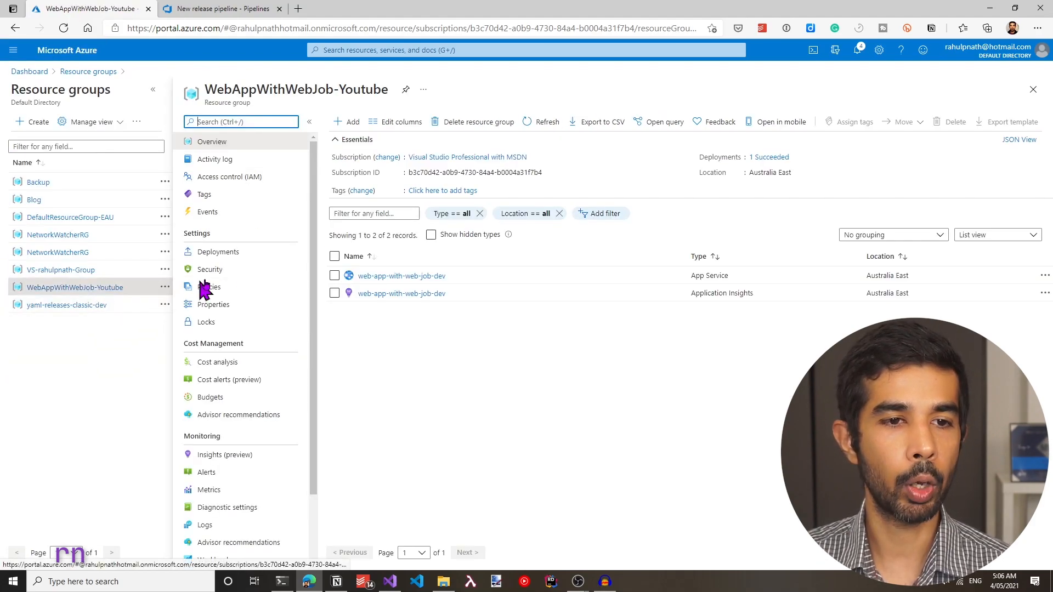
pyautogui.click(345, 123)
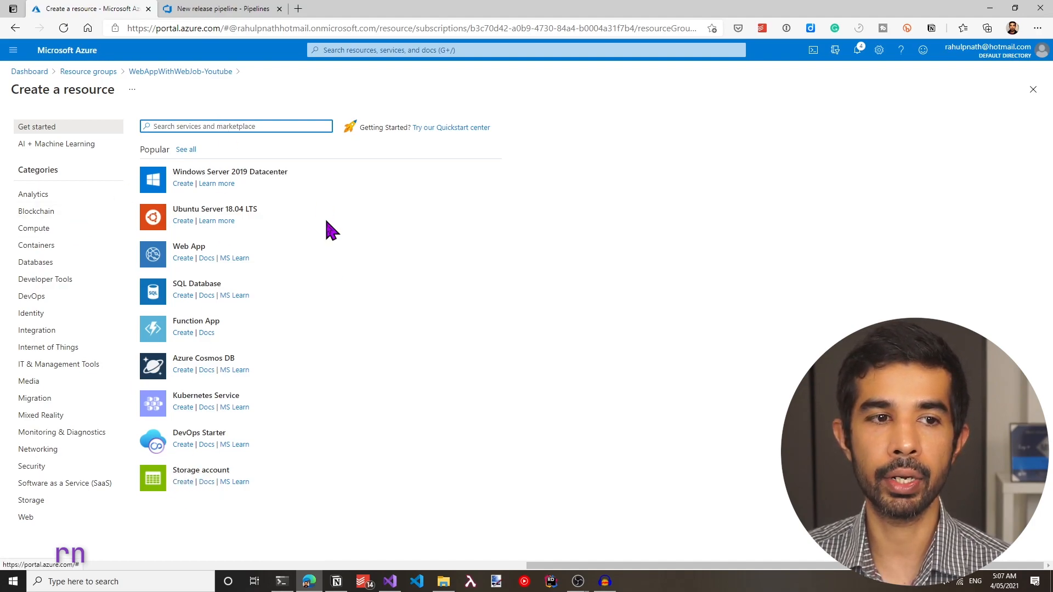
pyautogui.click(183, 482)
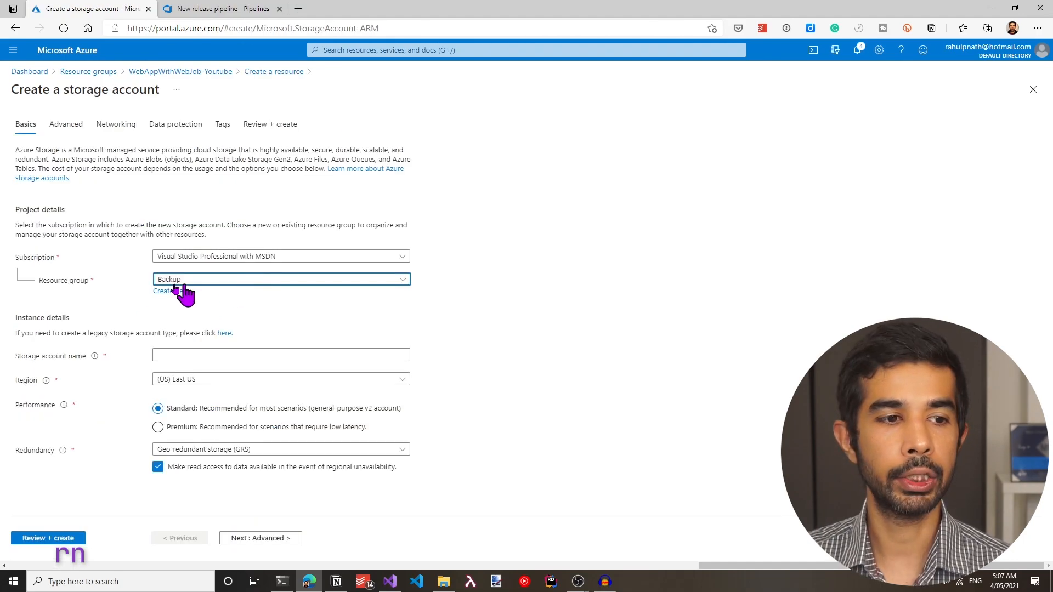
# - Assign the storage account to the WebAppWithWebJob-Youtube resource group and name it webappwithwebjobdev
pyautogui.click(222, 281)
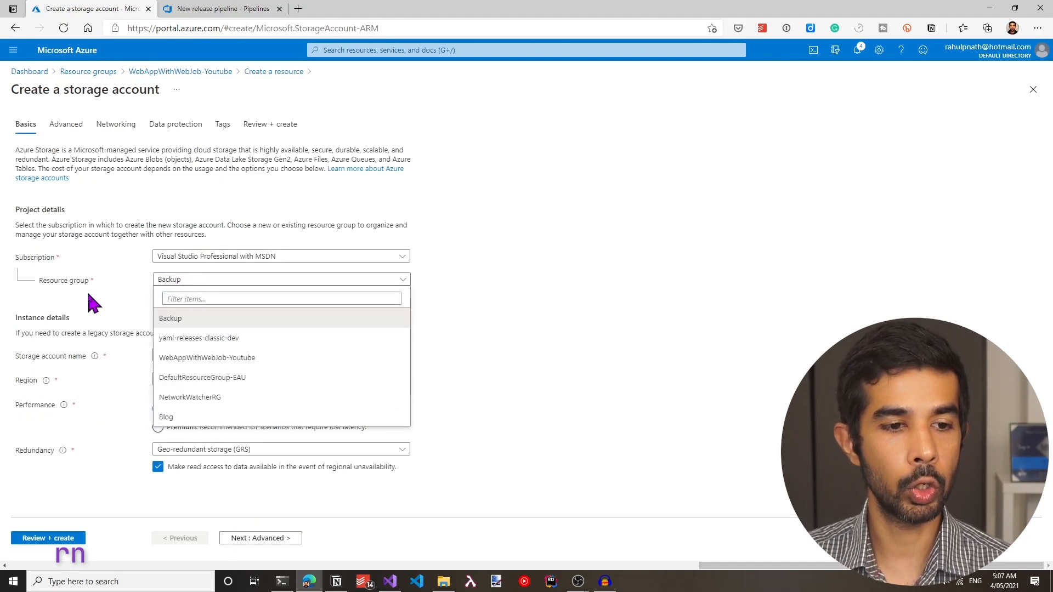
pyautogui.click(219, 358)
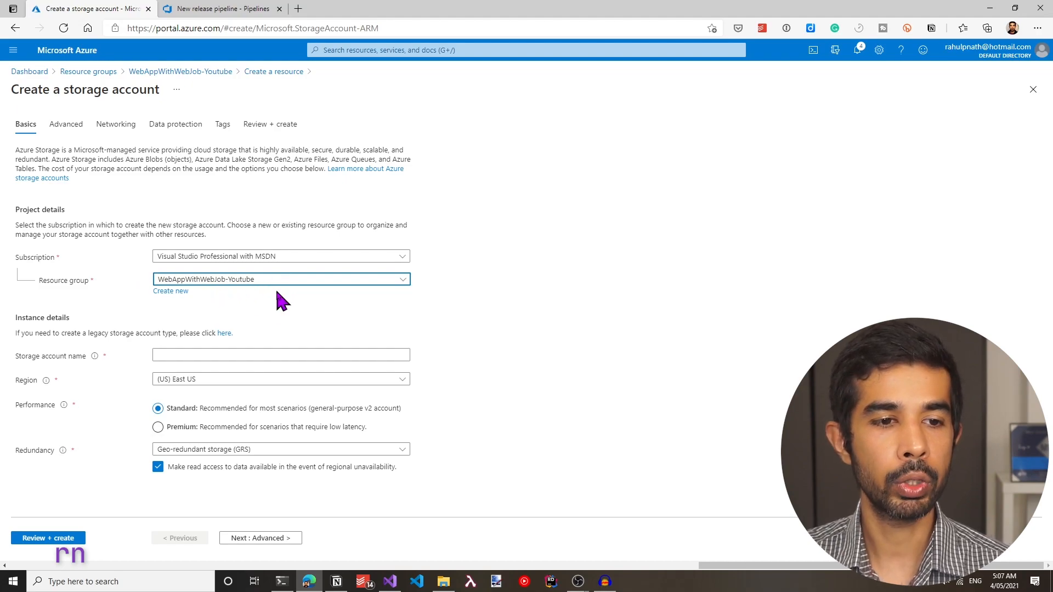
pyautogui.click(215, 355)
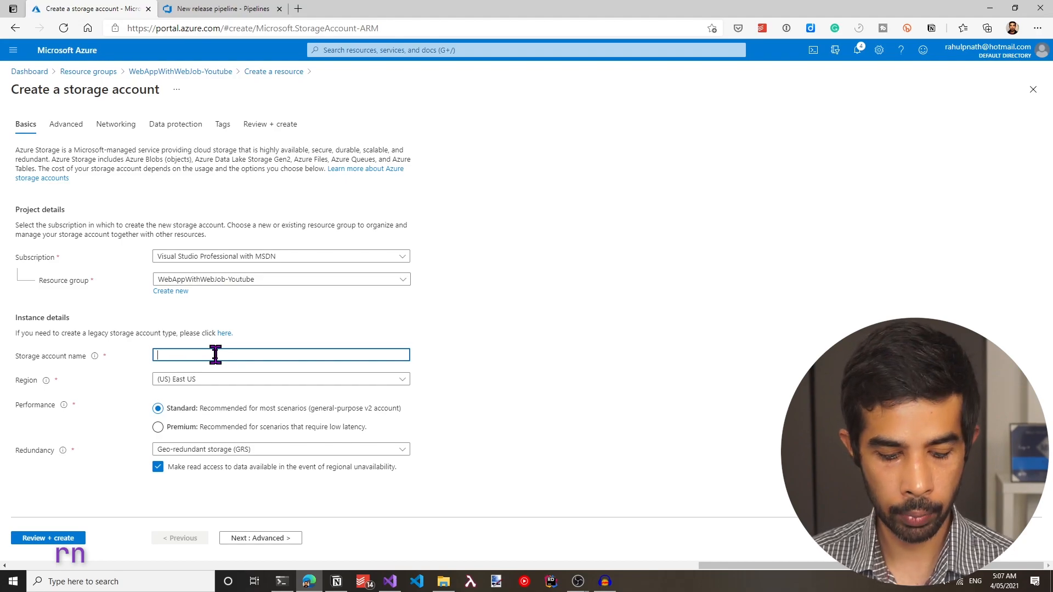
pyautogui.write('webappwithwebjobdev')
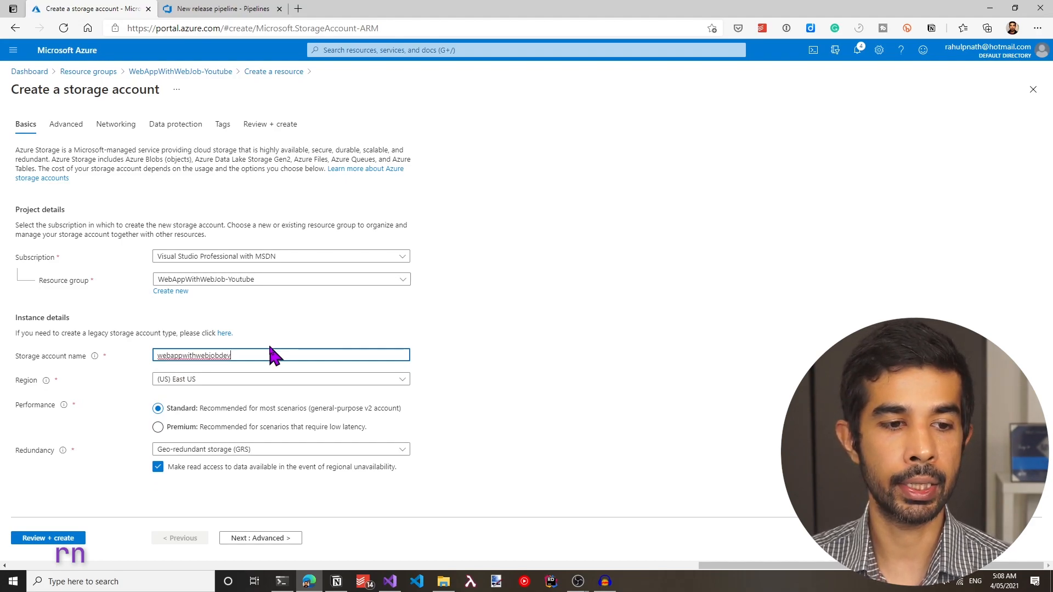
# - Set the storage account's region to (Asia Pacific) Australia East and its redundancy to Locally-redundant storage (LRS)
pyautogui.click(245, 380)
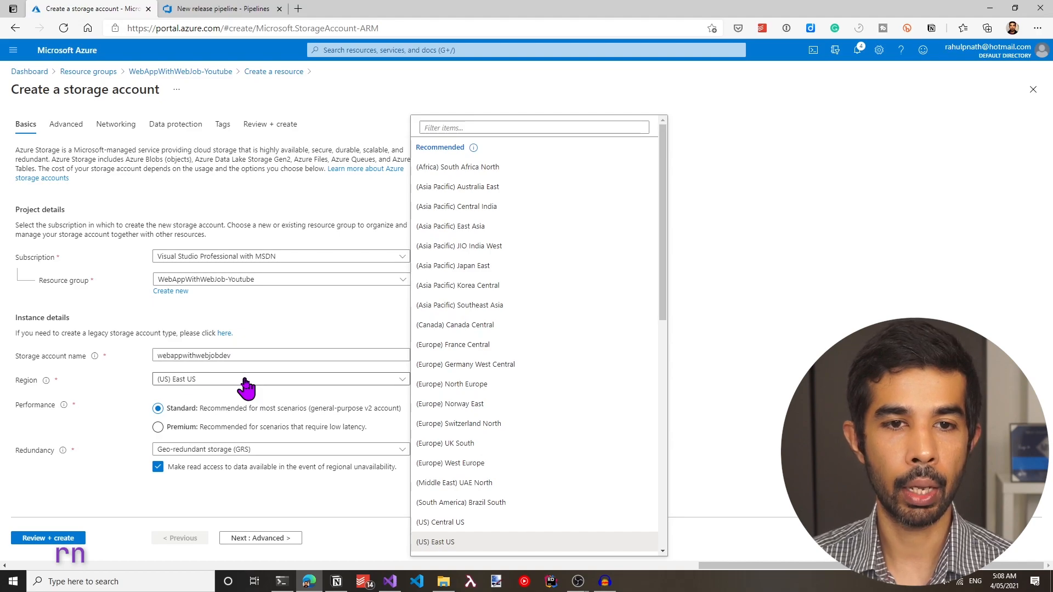
pyautogui.click(477, 126)
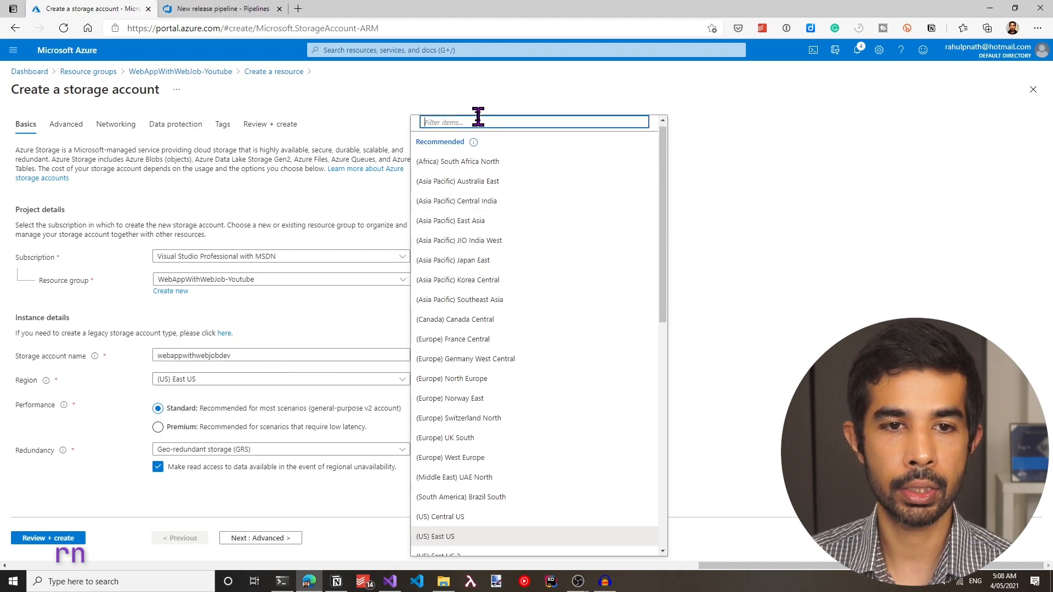
pyautogui.write('aus')
pyautogui.click(494, 426)
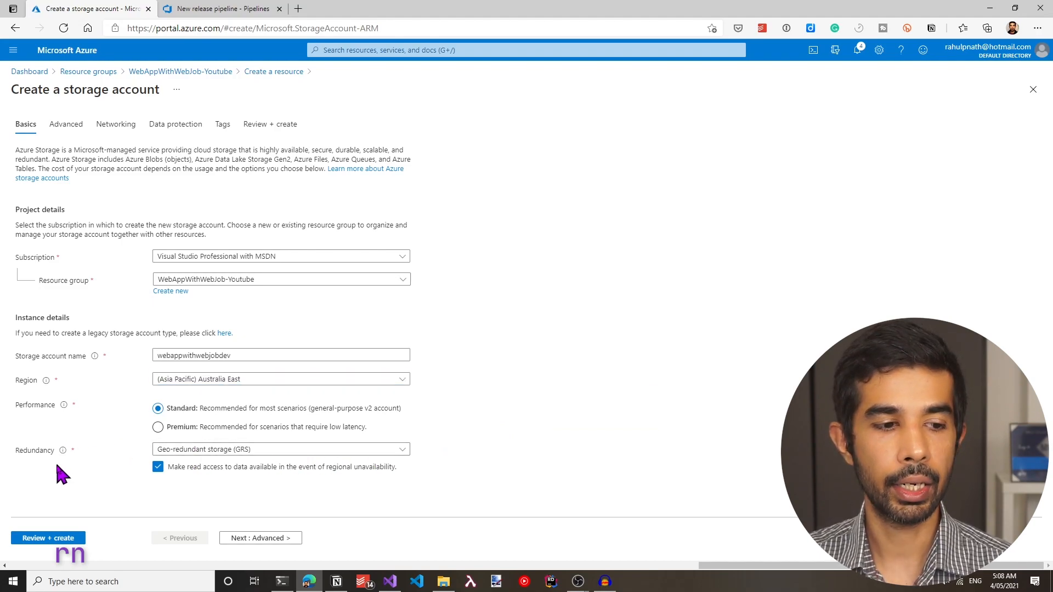
pyautogui.click(258, 452)
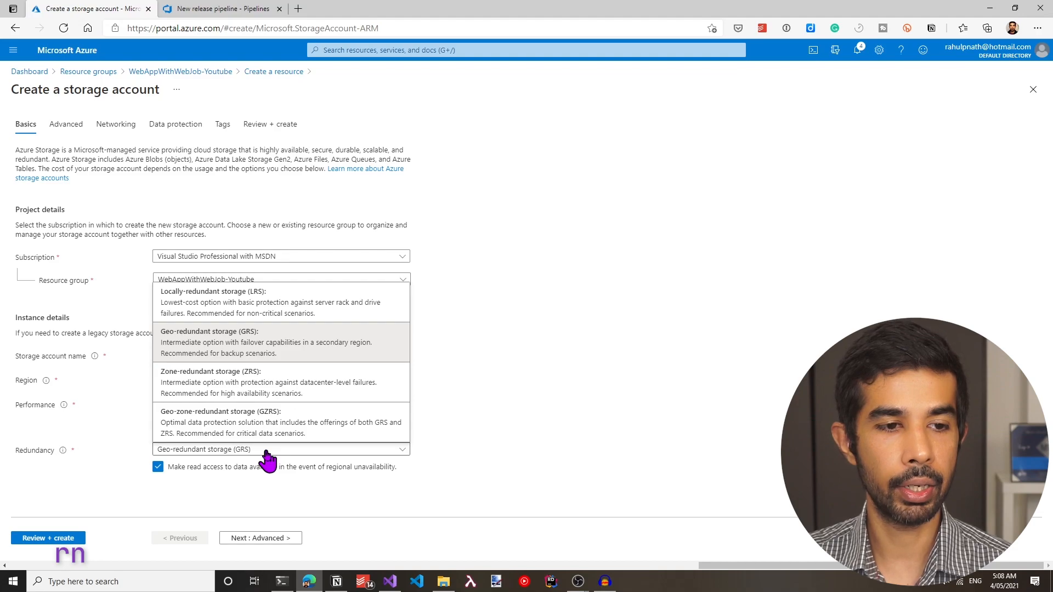
pyautogui.click(263, 303)
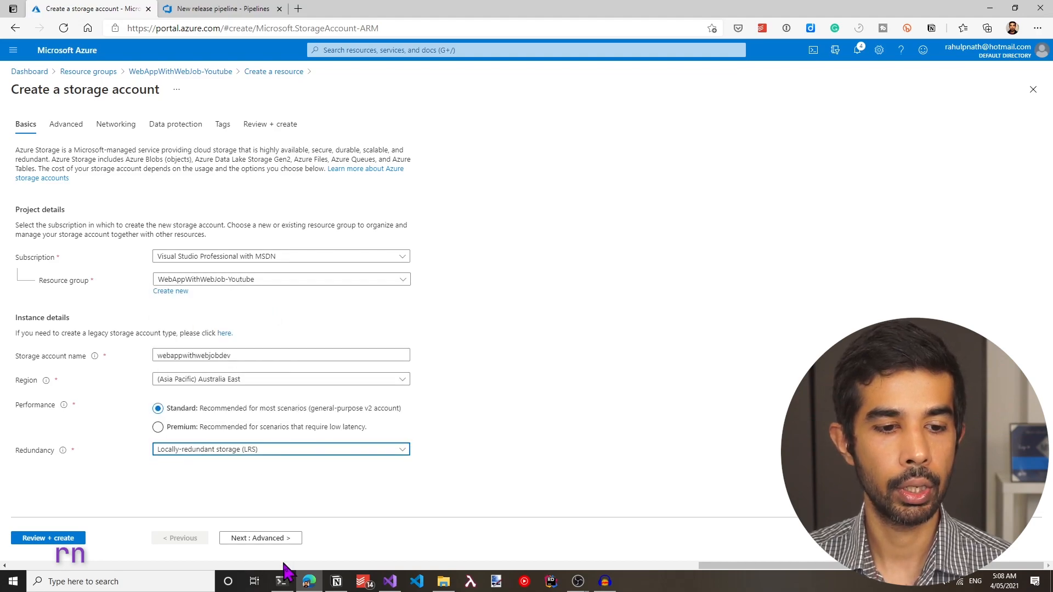
# - Review and create the storage account, and copy the key1 connection string from its access keys
pyautogui.click(55, 539)
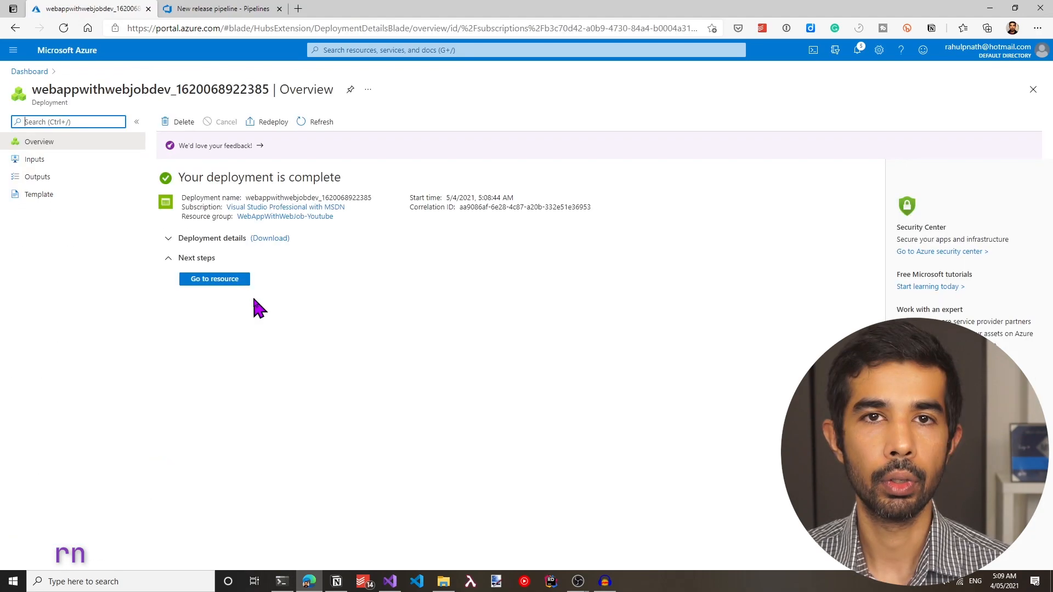
pyautogui.click(226, 278)
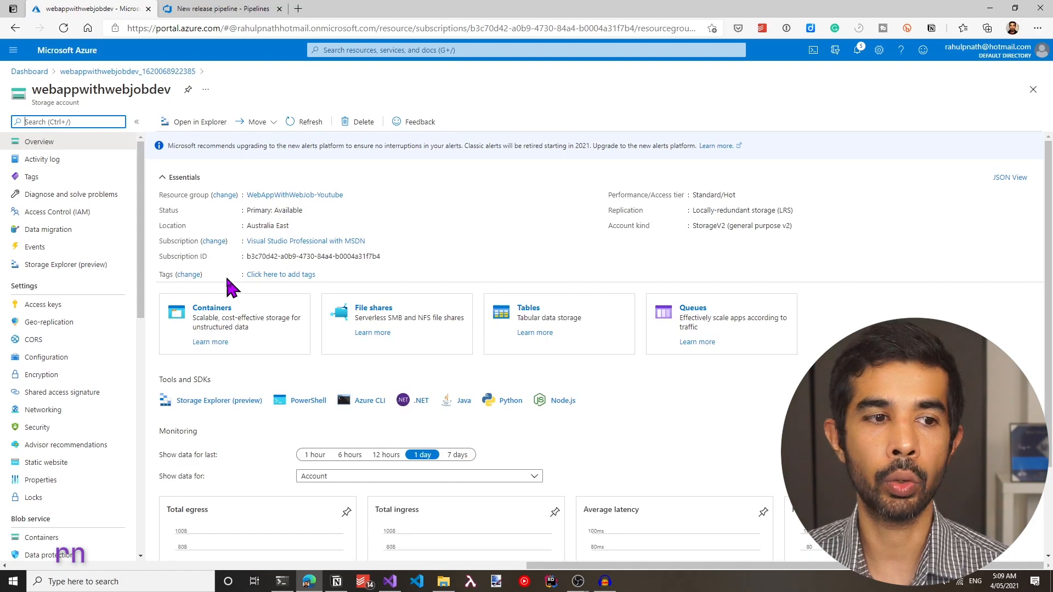
pyautogui.click(53, 309)
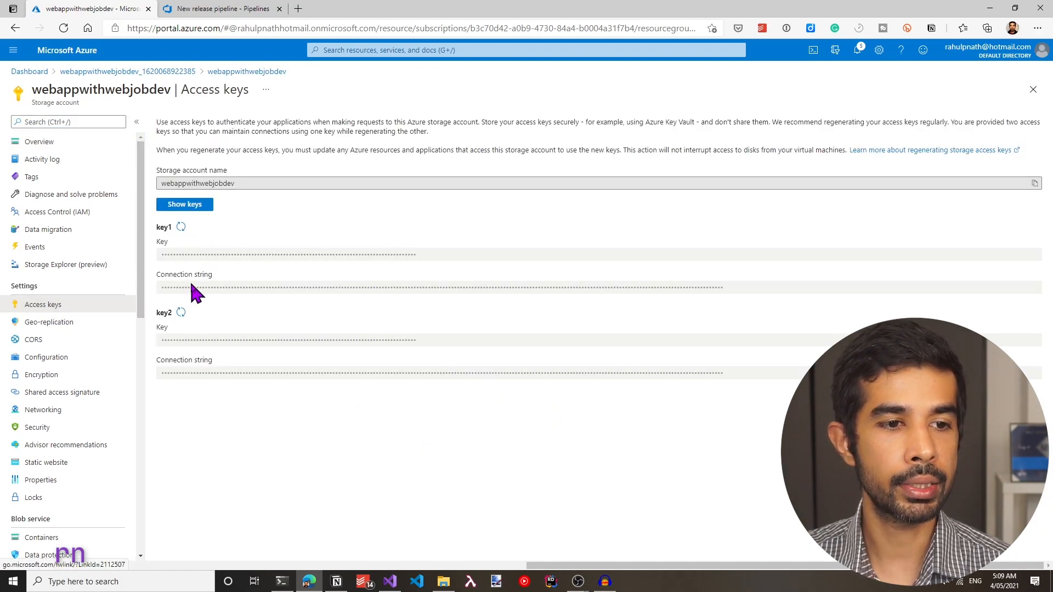
pyautogui.click(190, 205)
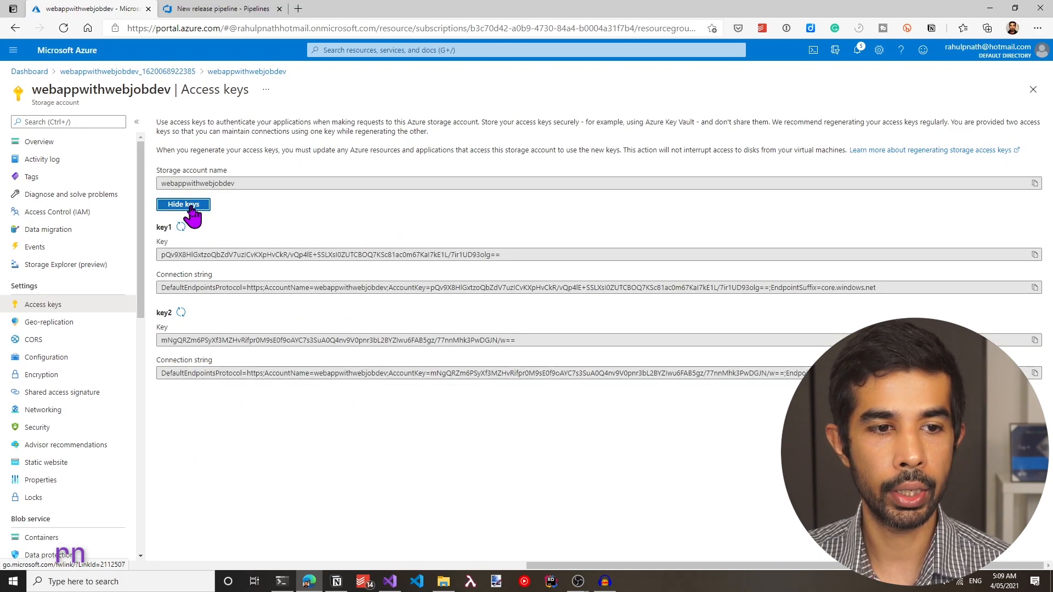
pyautogui.click(1034, 287)
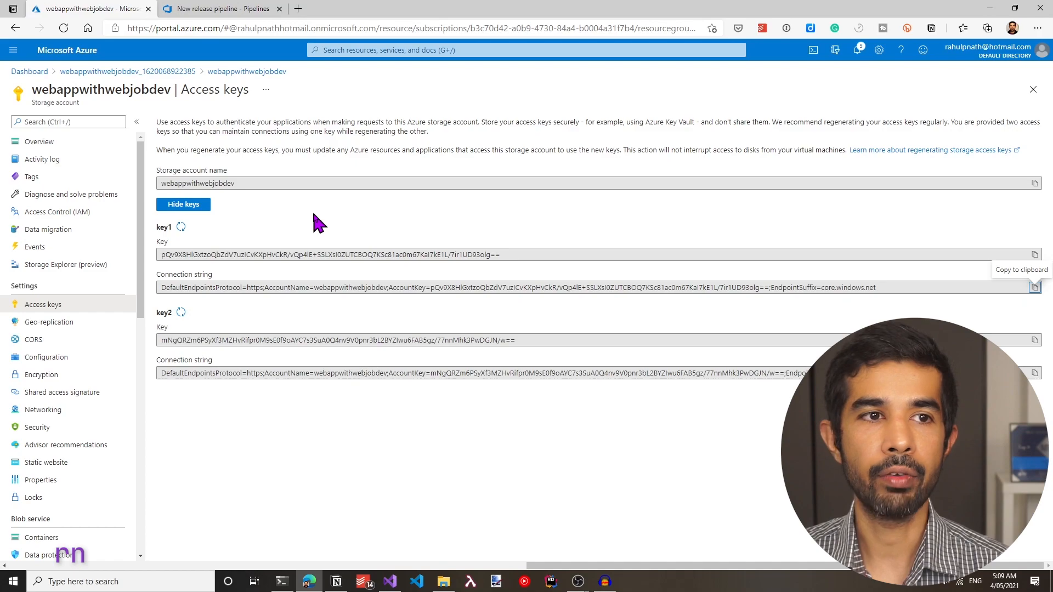
# - In the Azure DevOps WebAppWithWebJob release pipeline, add a pipeline variable and paste the storage connection string as its value
pyautogui.click(230, 9)
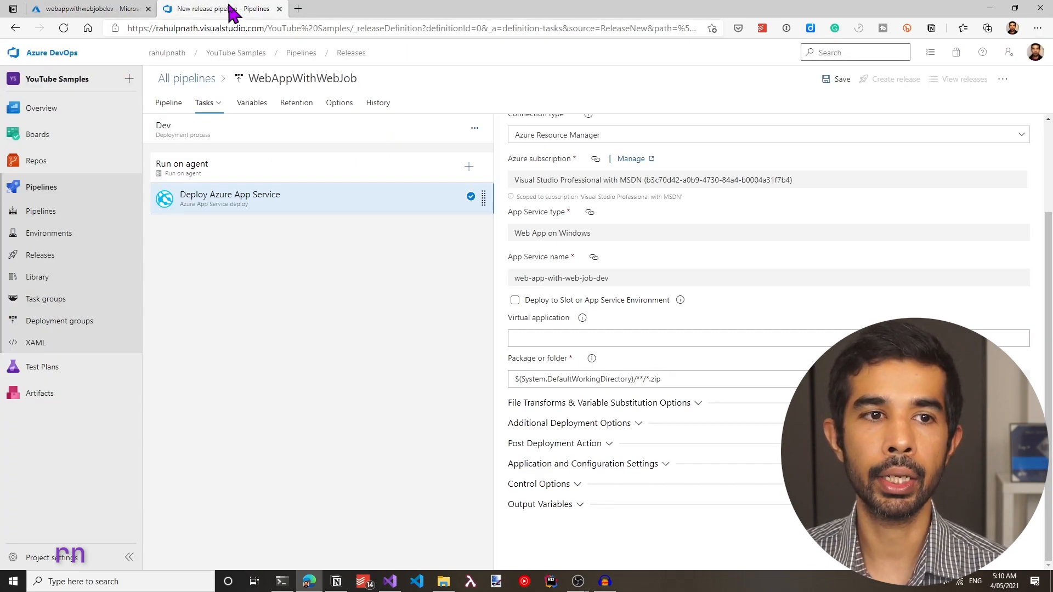
pyautogui.click(257, 103)
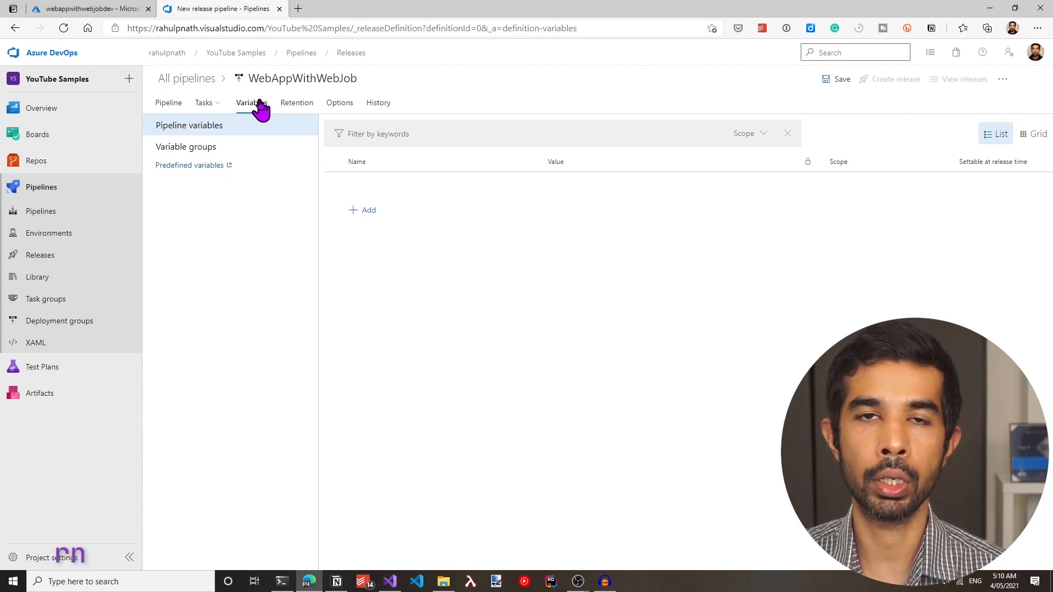
pyautogui.click(365, 212)
pyautogui.click(579, 179)
pyautogui.hotkey('ctrl', 'v')
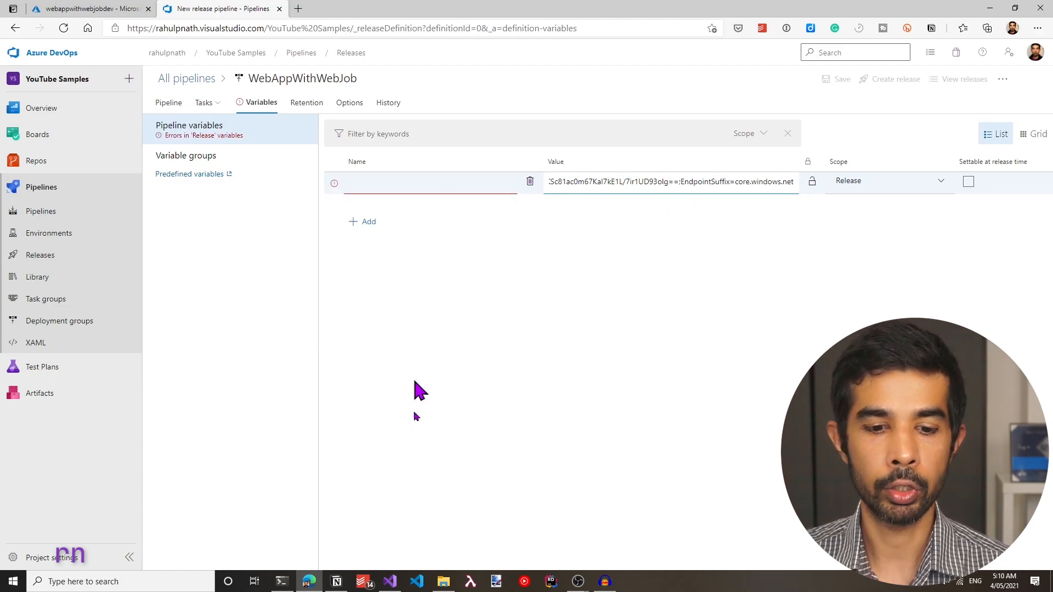
# - Copy the AzureWebJobsStorage setting name from appsettings.json in Visual Studio and use it as the new pipeline variable's name
pyautogui.click(390, 582)
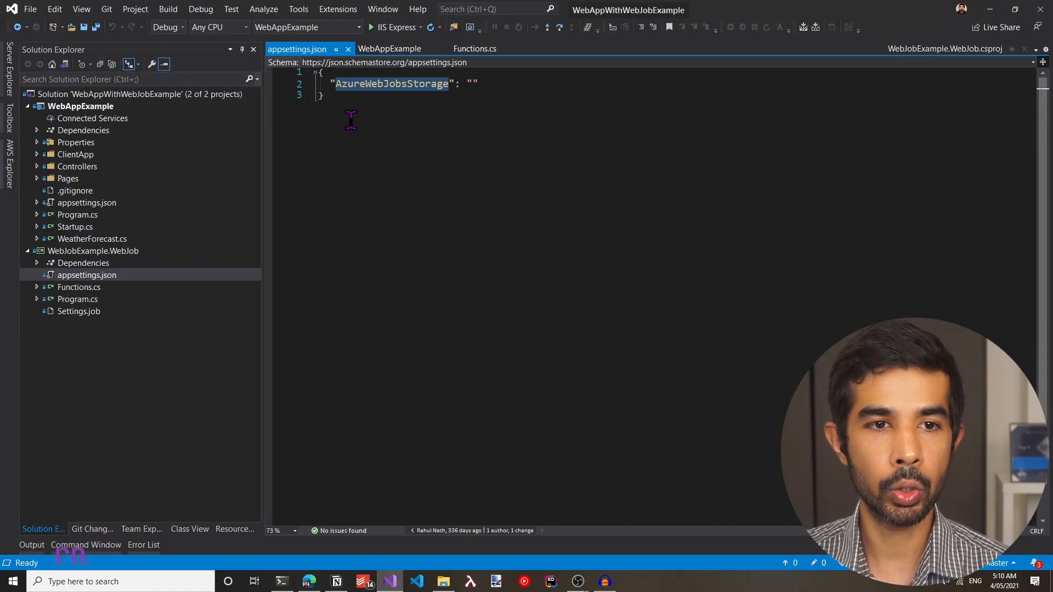
pyautogui.doubleClick(382, 86)
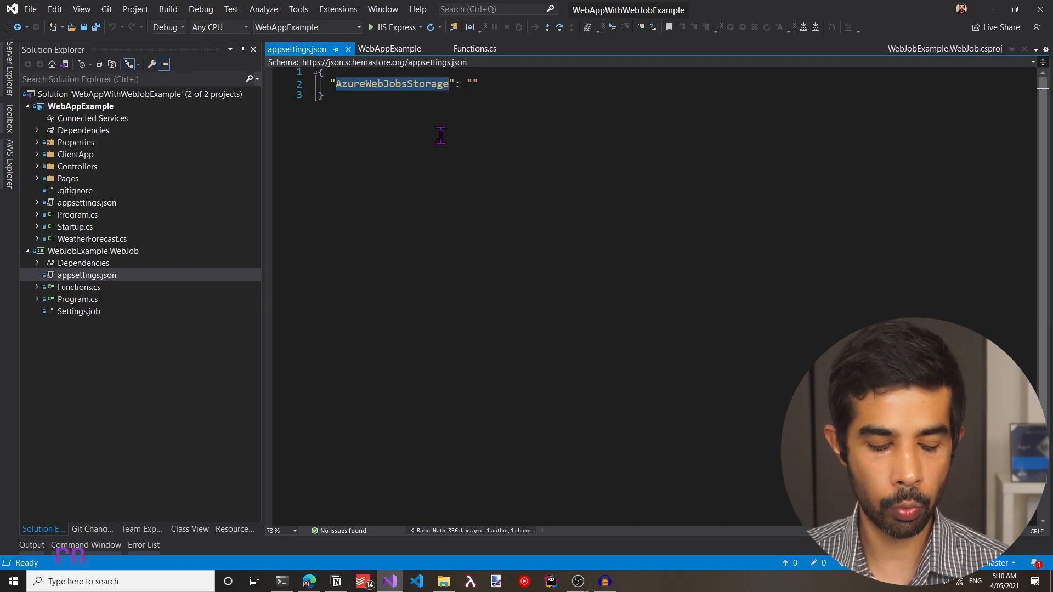
pyautogui.hotkey('alt', 'Tab')
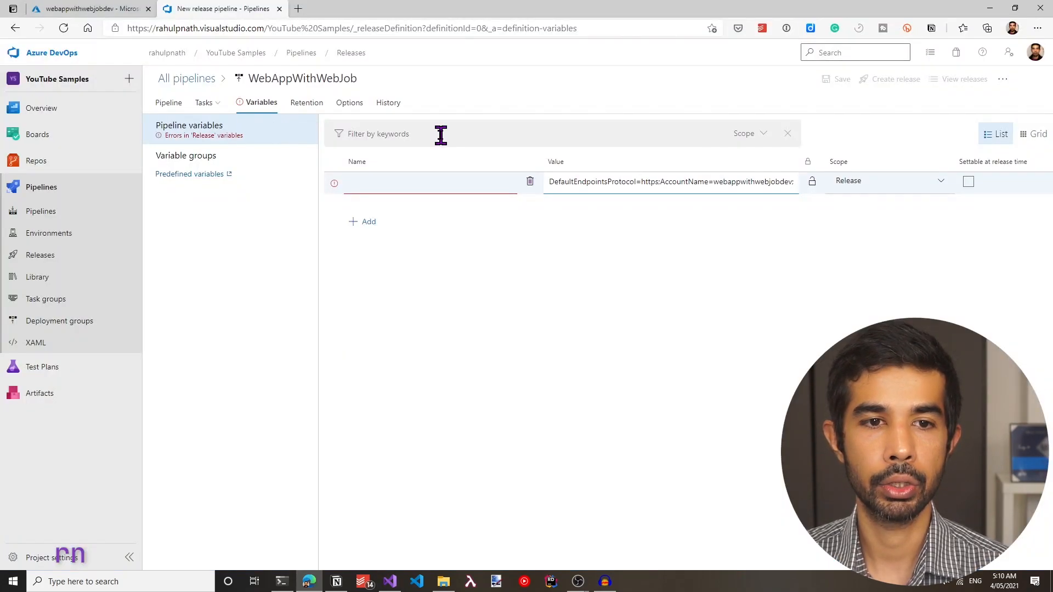
pyautogui.click(372, 181)
pyautogui.hotkey('ctrl', 'v')
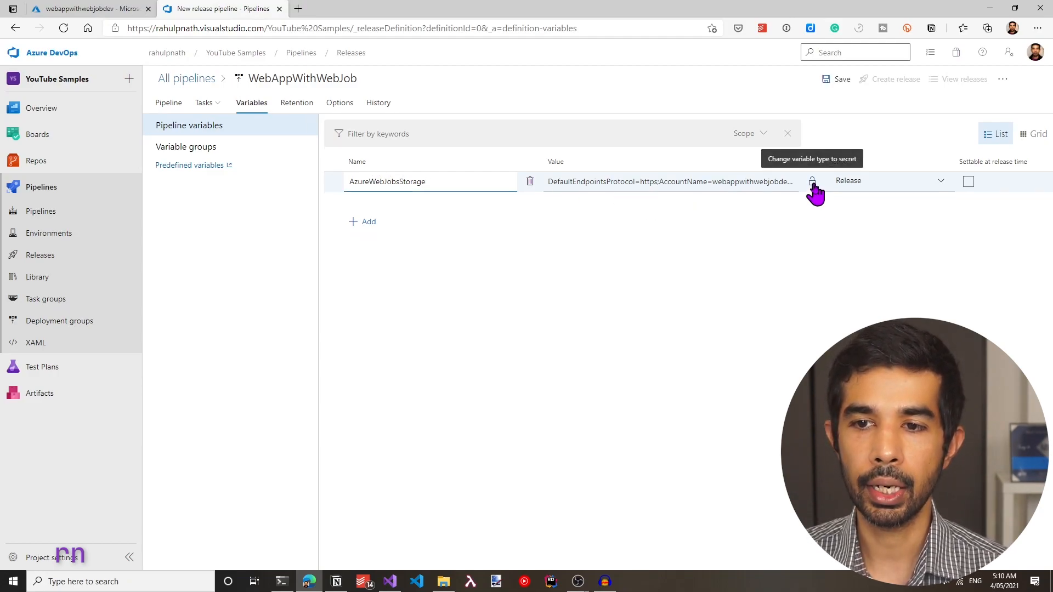
# - Change the AzureWebJobsStorage variable's type to secret and set its scope to Dev
pyautogui.click(812, 183)
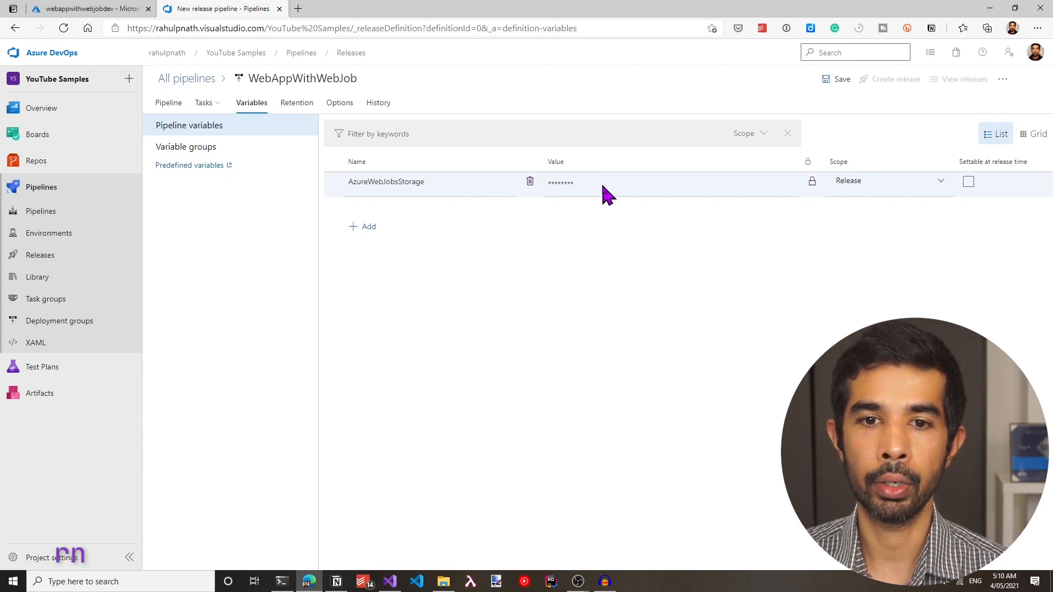
pyautogui.click(940, 182)
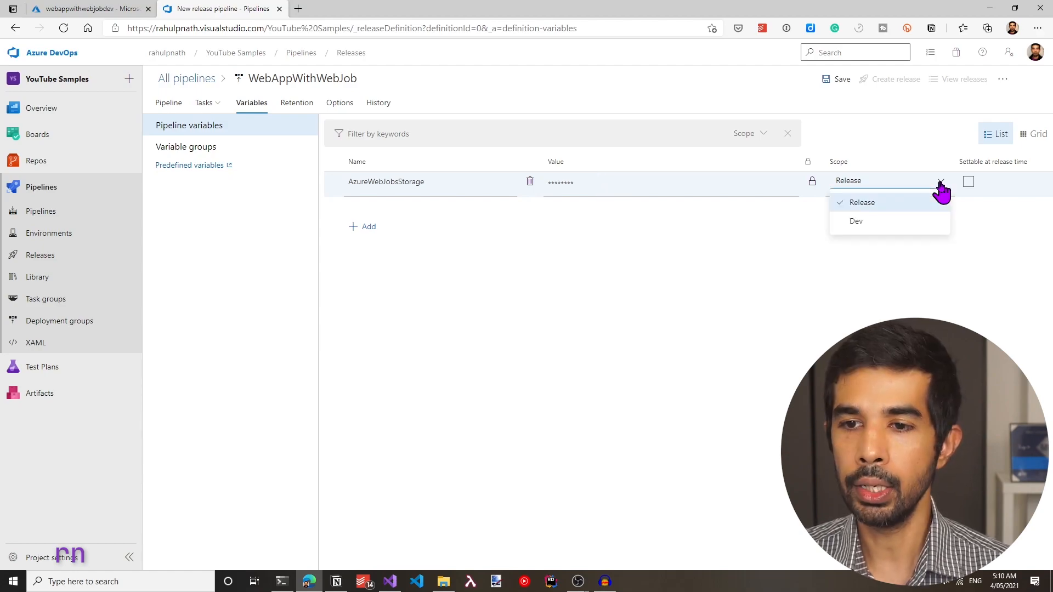
pyautogui.click(874, 225)
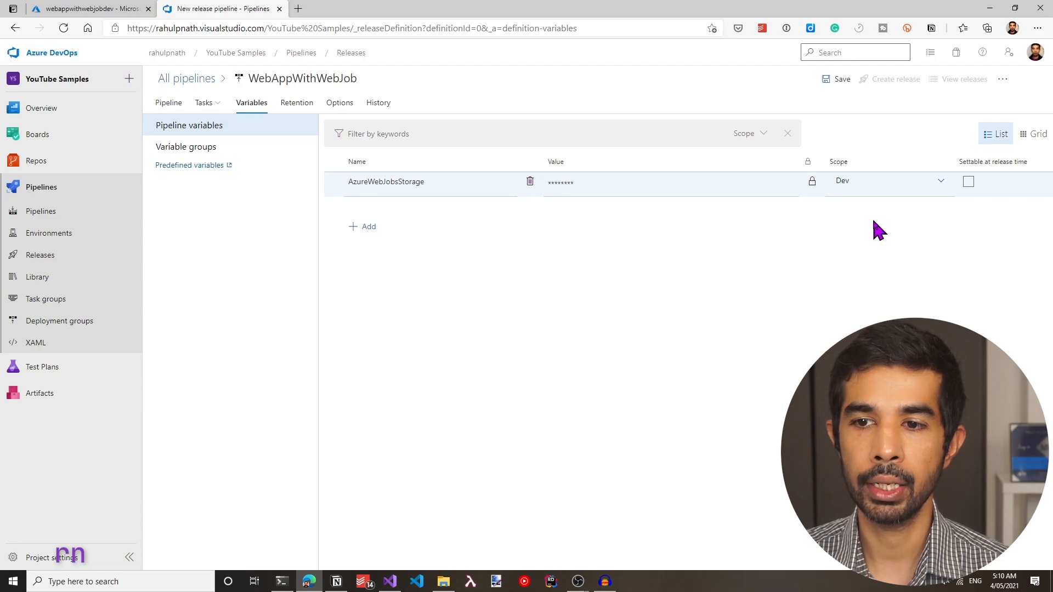
# - Open the Dev stage's Deploy Azure App Service task and expand its File Transforms & Variable Substitution Options
pyautogui.click(203, 104)
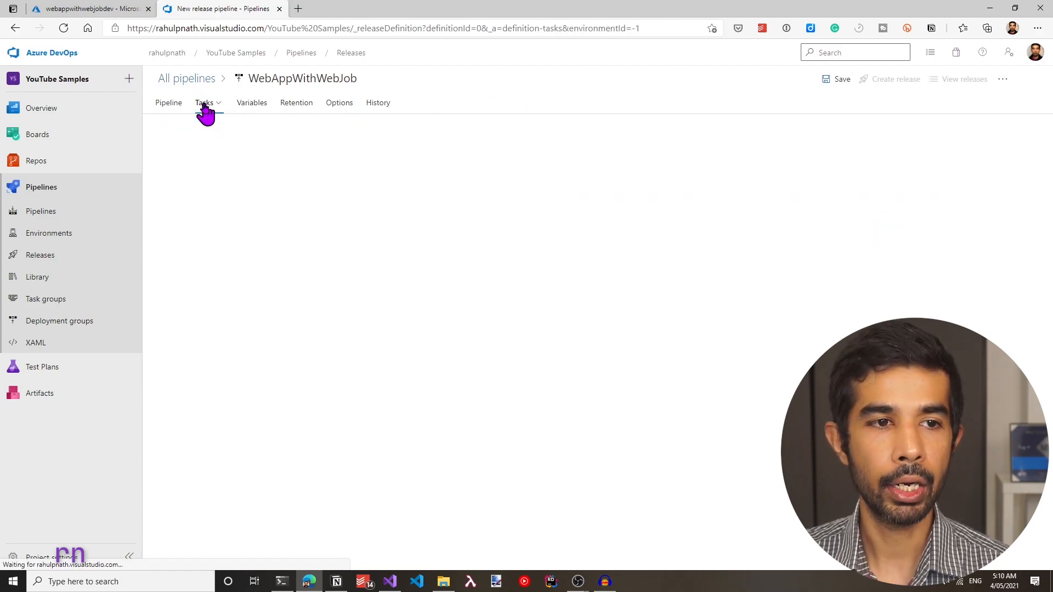
pyautogui.click(286, 207)
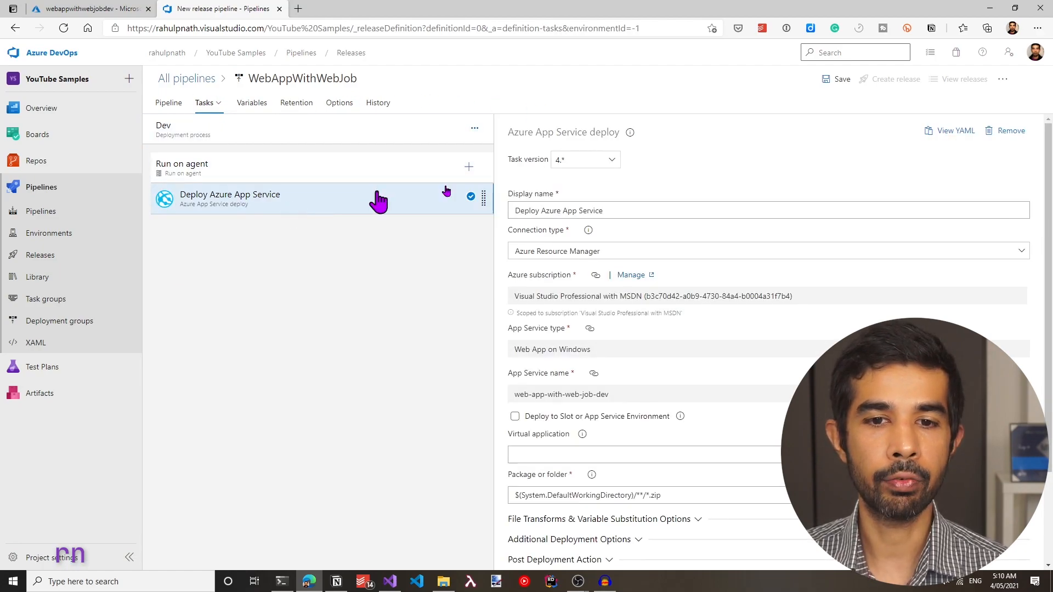
pyautogui.scroll(-2, 617, 329)
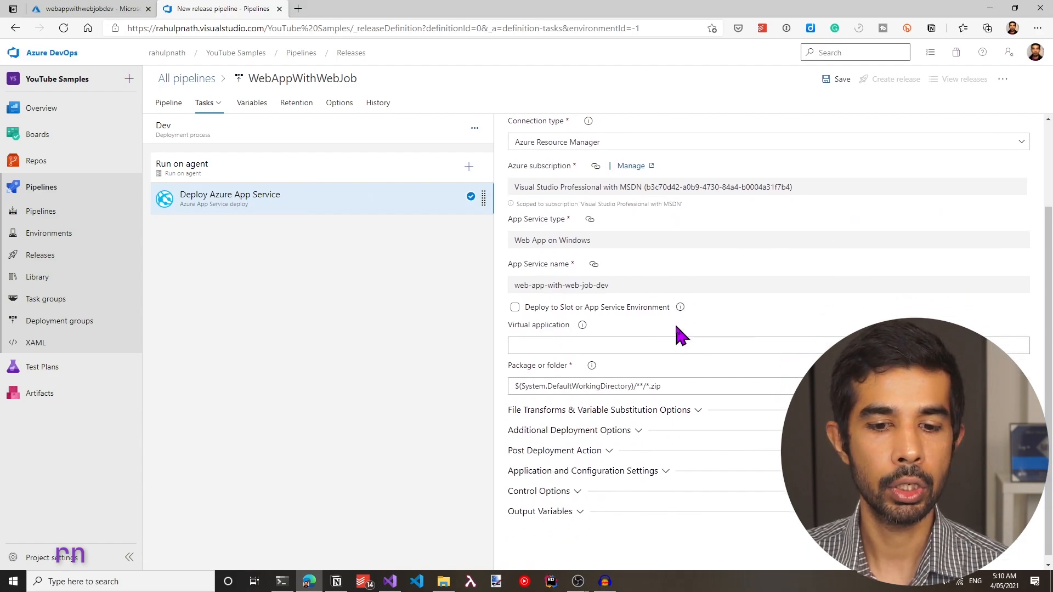
pyautogui.click(583, 406)
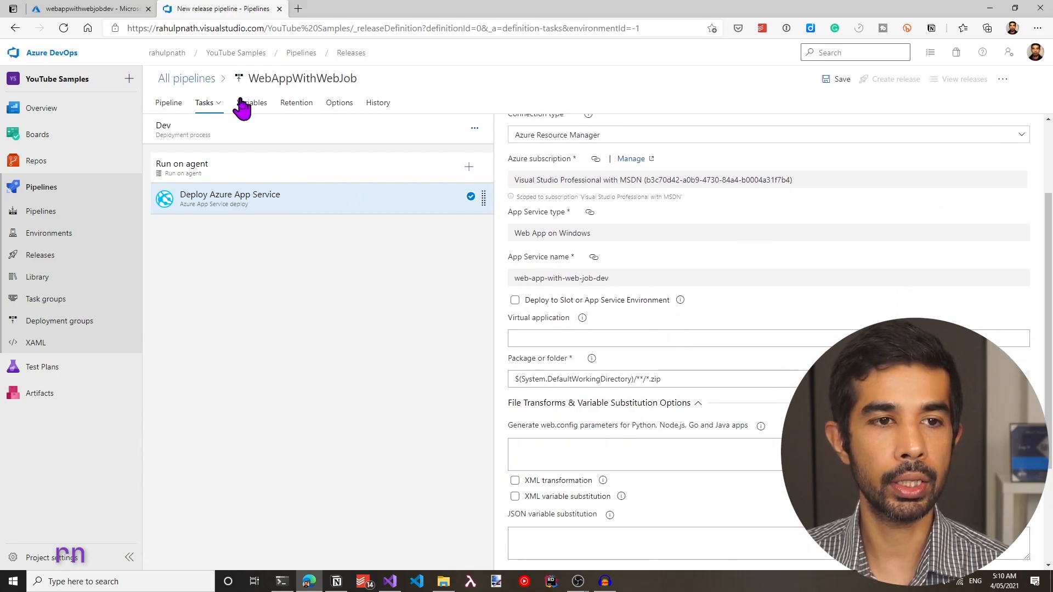
pyautogui.scroll(-1, 634, 336)
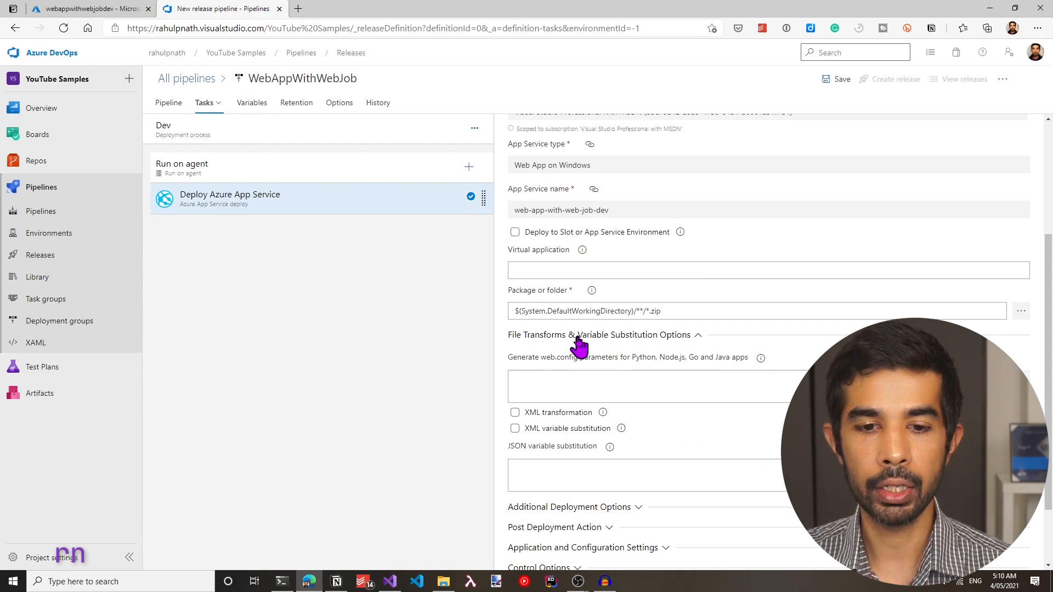
pyautogui.scroll(-1, 639, 351)
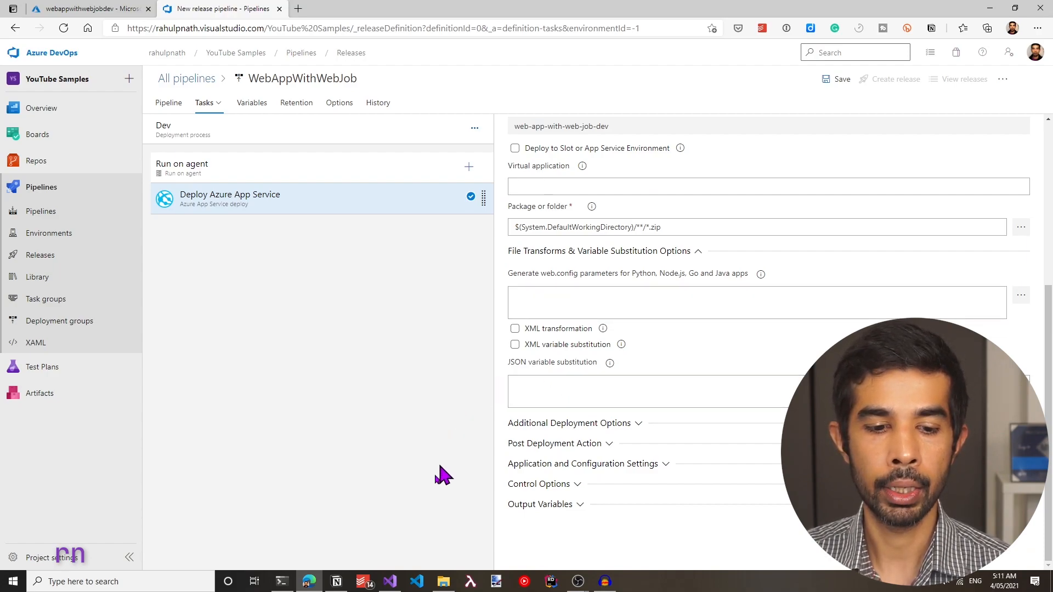
# - In File Explorer, browse 230.zip from App_Data to jobs\continuous\YoutubeWebJob and copy the \YoutubeWebJob part of the folder path
pyautogui.click(389, 581)
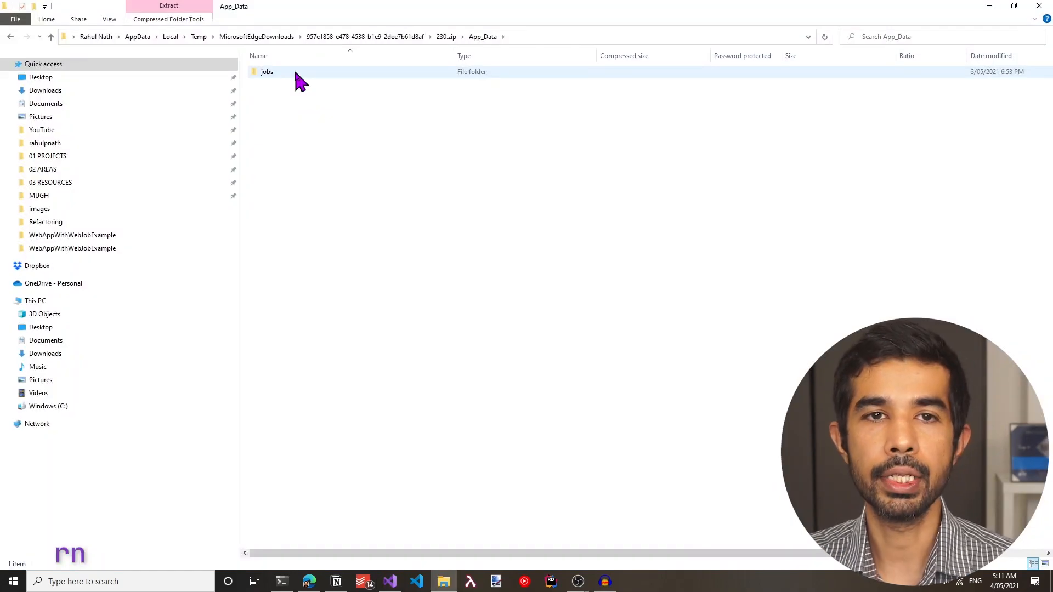
pyautogui.doubleClick(293, 72)
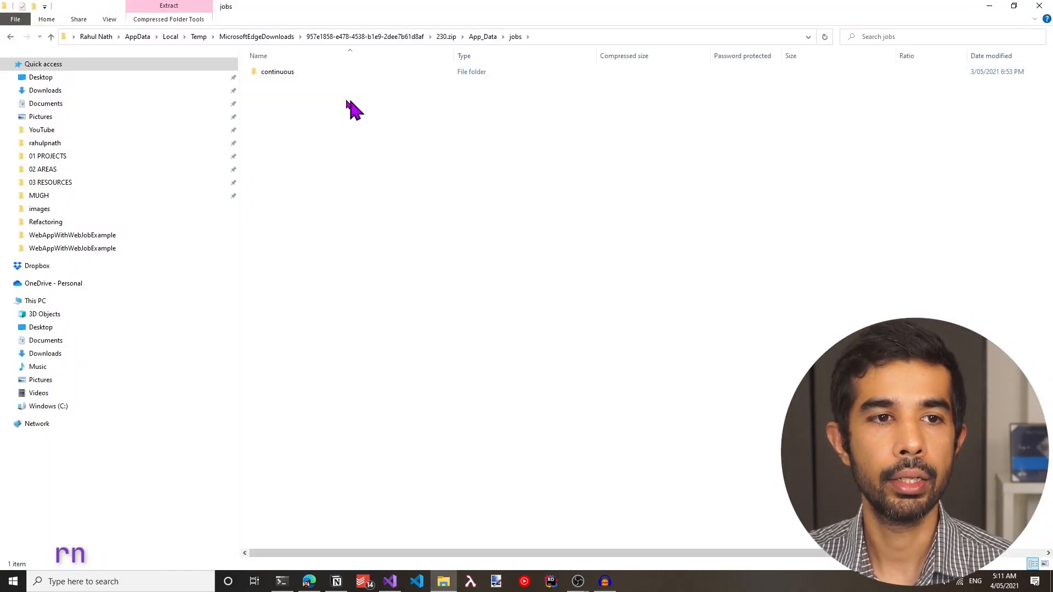
pyautogui.click(292, 74)
pyautogui.doubleClick(292, 74)
pyautogui.doubleClick(291, 74)
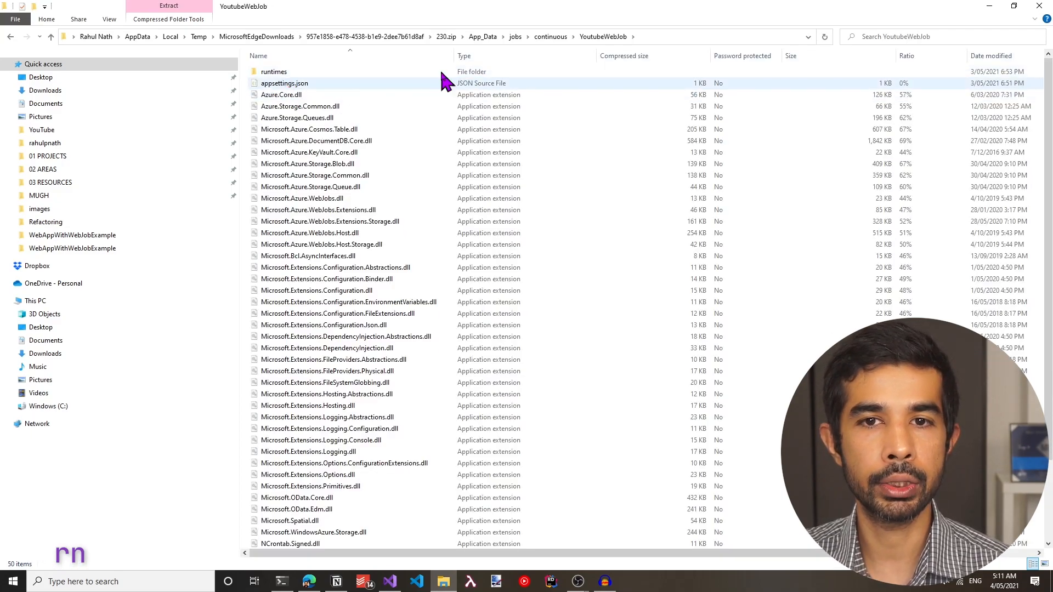
pyautogui.click(673, 37)
pyautogui.doubleClick(517, 37)
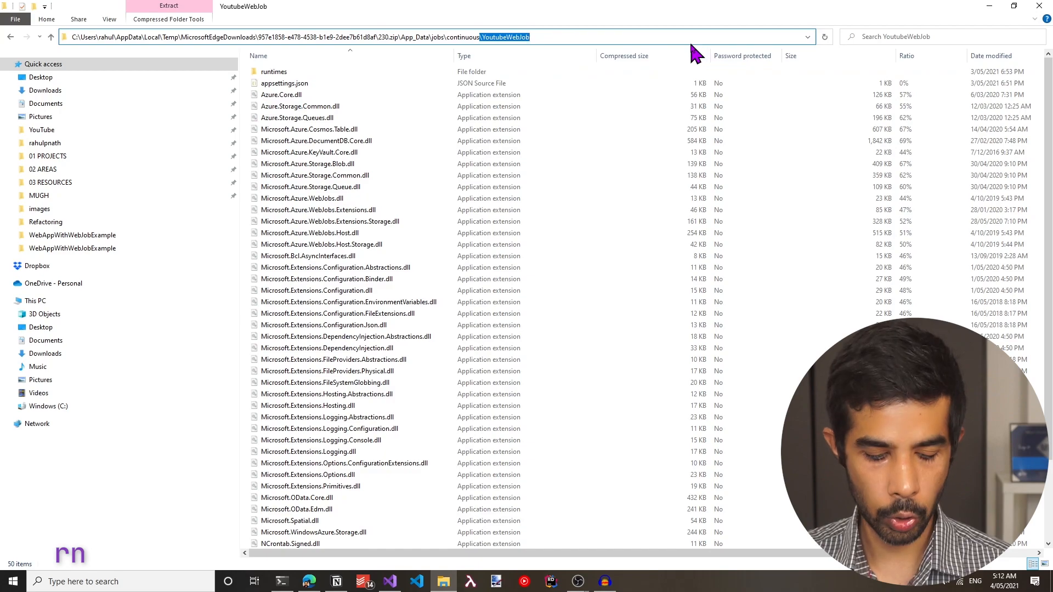
# - Back in Azure DevOps, set the deploy task's JSON variable substitution to **/*/YoutubeWebJob/appsettings.json
pyautogui.click(309, 581)
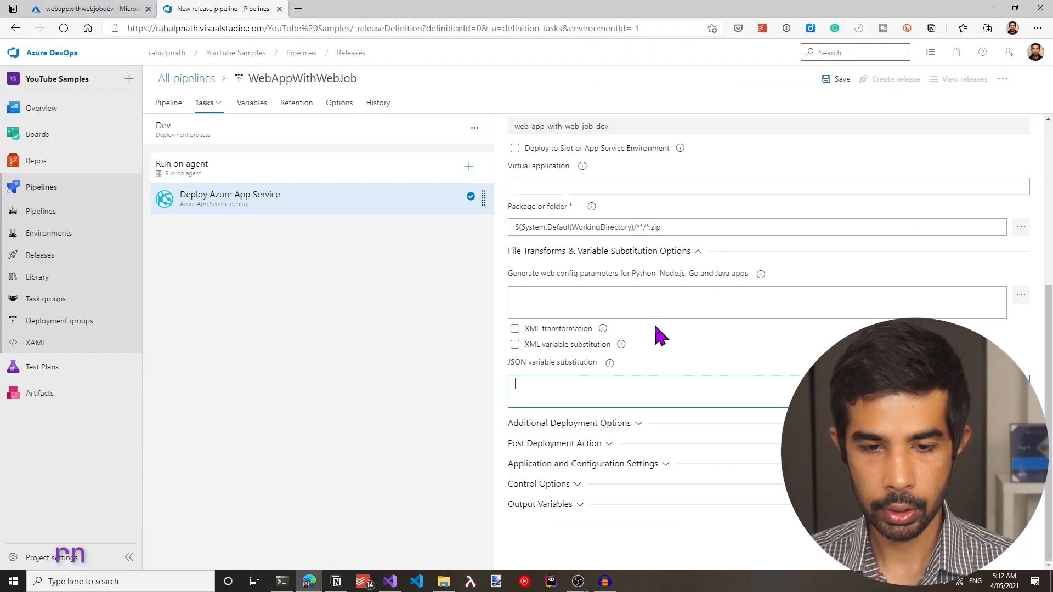
pyautogui.write('**')
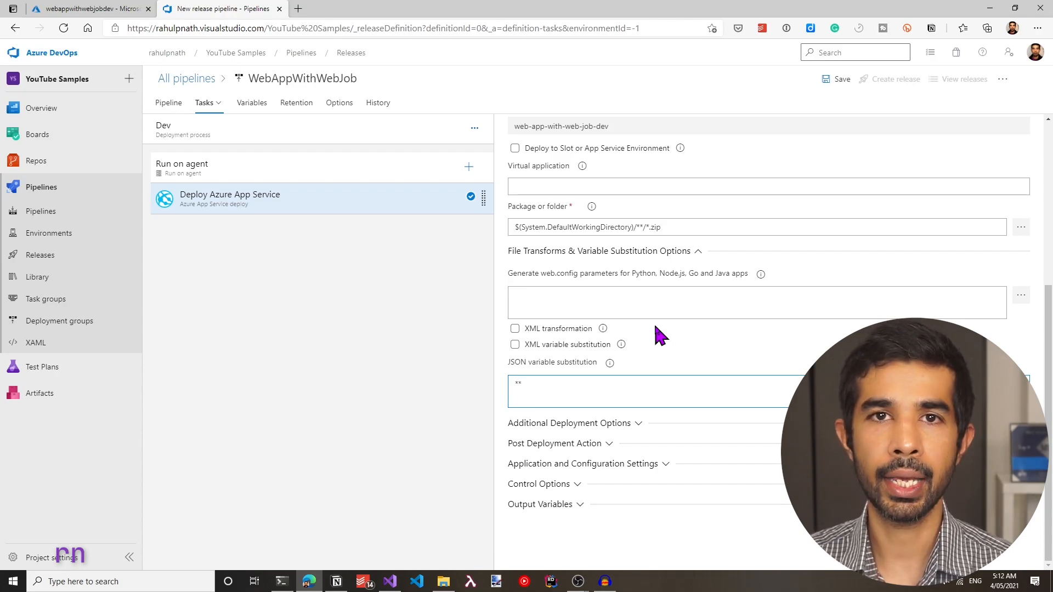
pyautogui.write('/*')
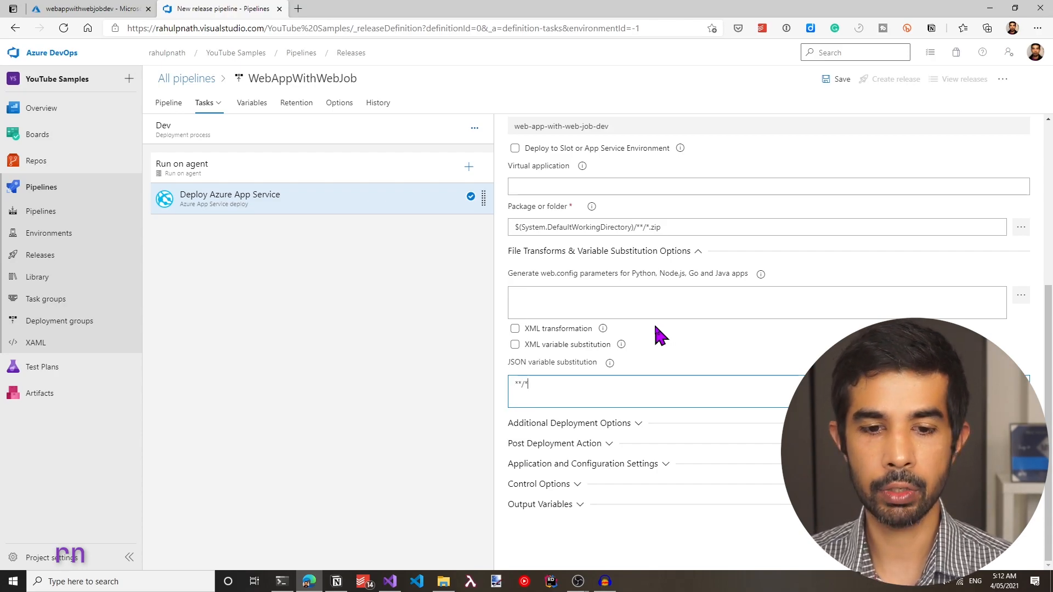
pyautogui.write('/')
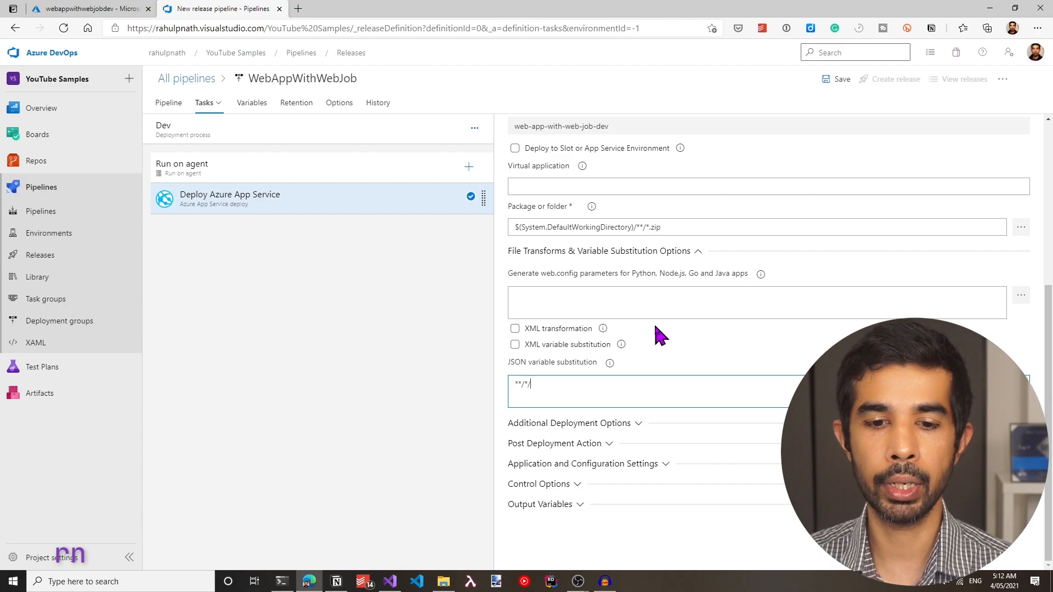
pyautogui.write('\\YoutubeWebJob')
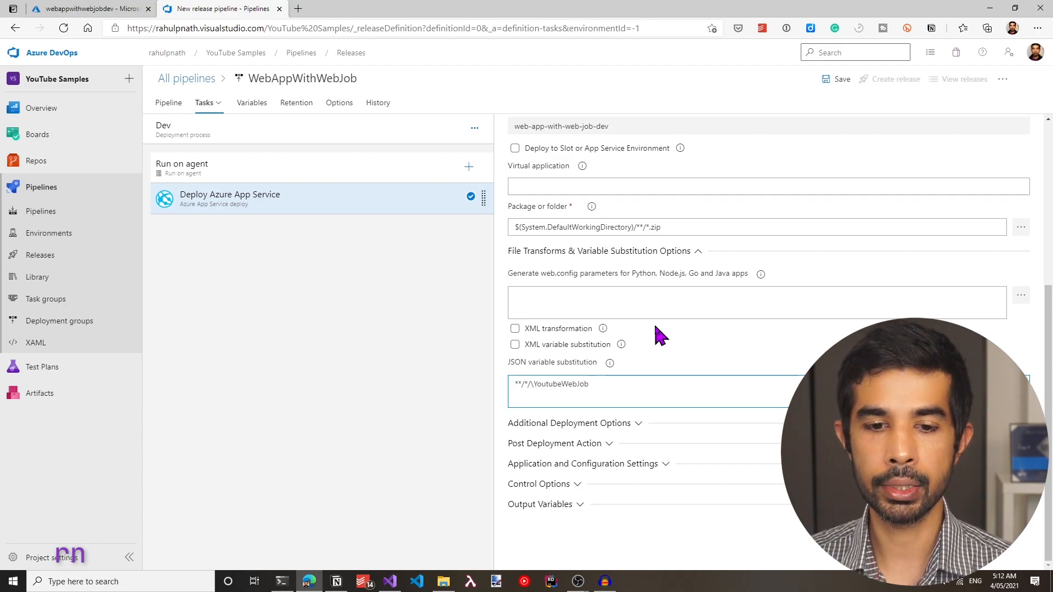
pyautogui.press('Home')
pyautogui.press('Right')
pyautogui.press('Right')
pyautogui.press('Right')
pyautogui.press('Right')
pyautogui.press('Right')
pyautogui.press('Right')
pyautogui.press('BackSpace')
pyautogui.press('End')
pyautogui.write('/')
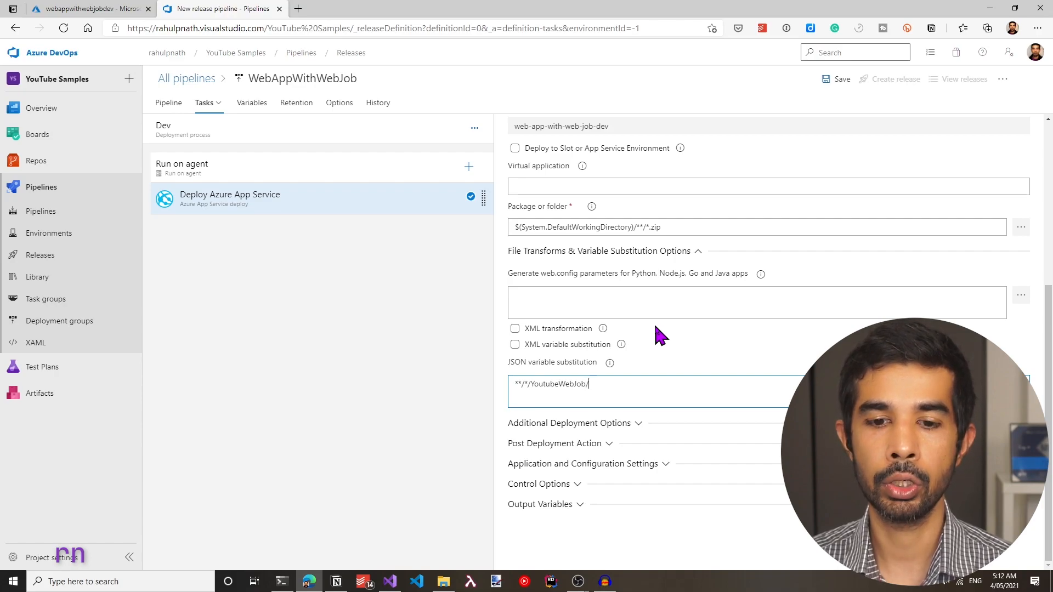
pyautogui.write('appsettings.json')
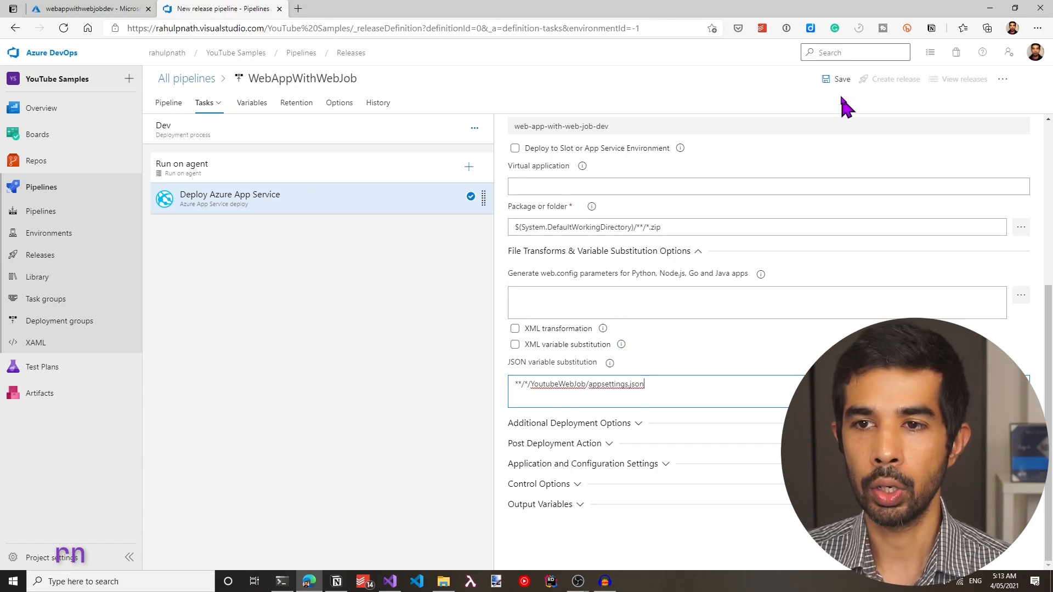
# - Save the WebAppWithWebJob release pipeline and create a new release from it
pyautogui.click(836, 79)
pyautogui.press('Return')
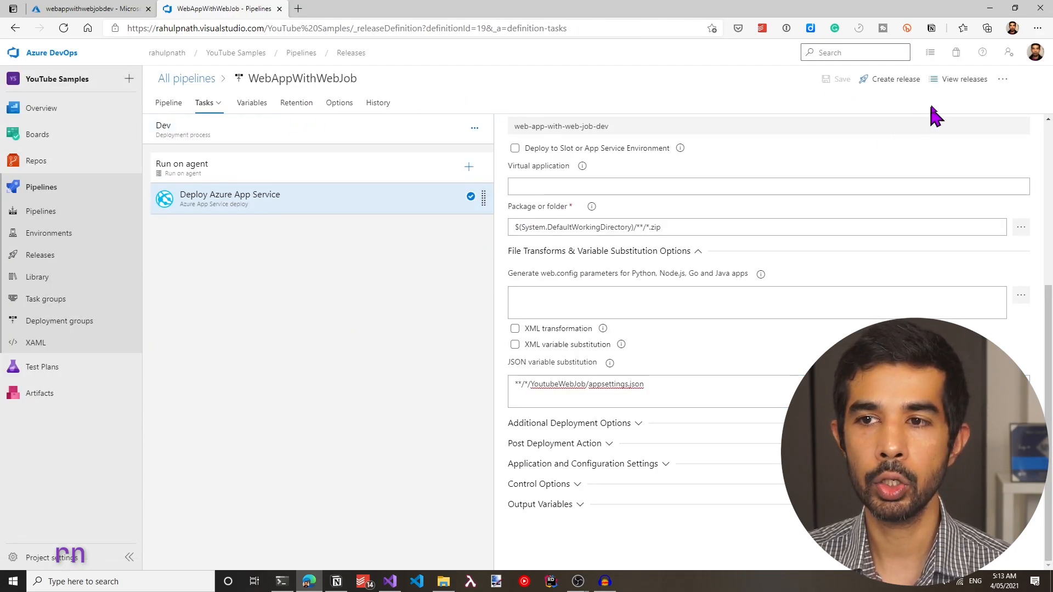
pyautogui.click(905, 81)
pyautogui.click(741, 550)
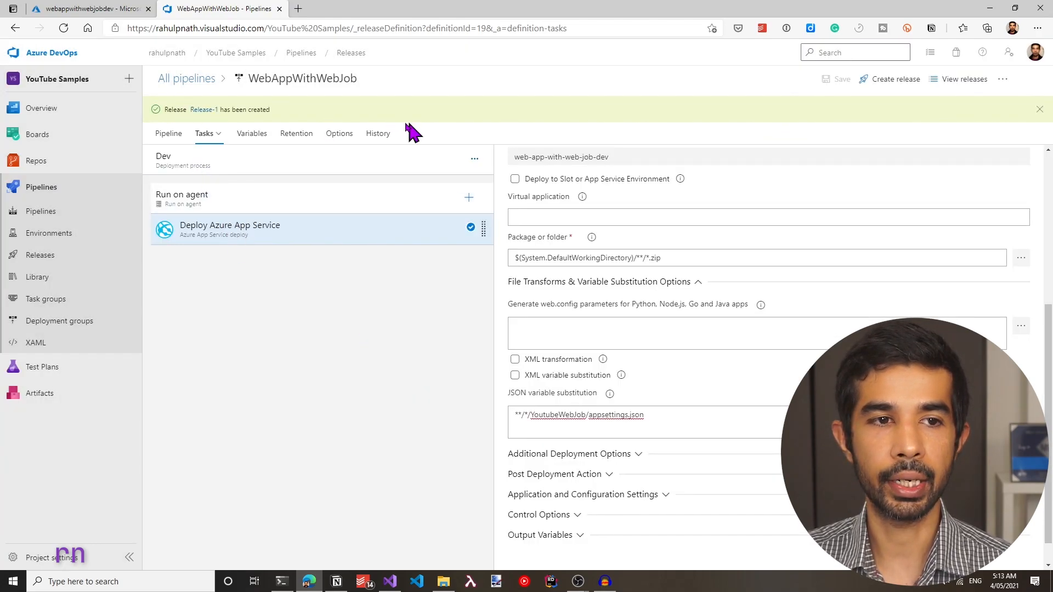
# - Open the new release's Dev stage logs and examine the JSON variable substitution lines of the Deploy Azure App Service task
pyautogui.click(203, 110)
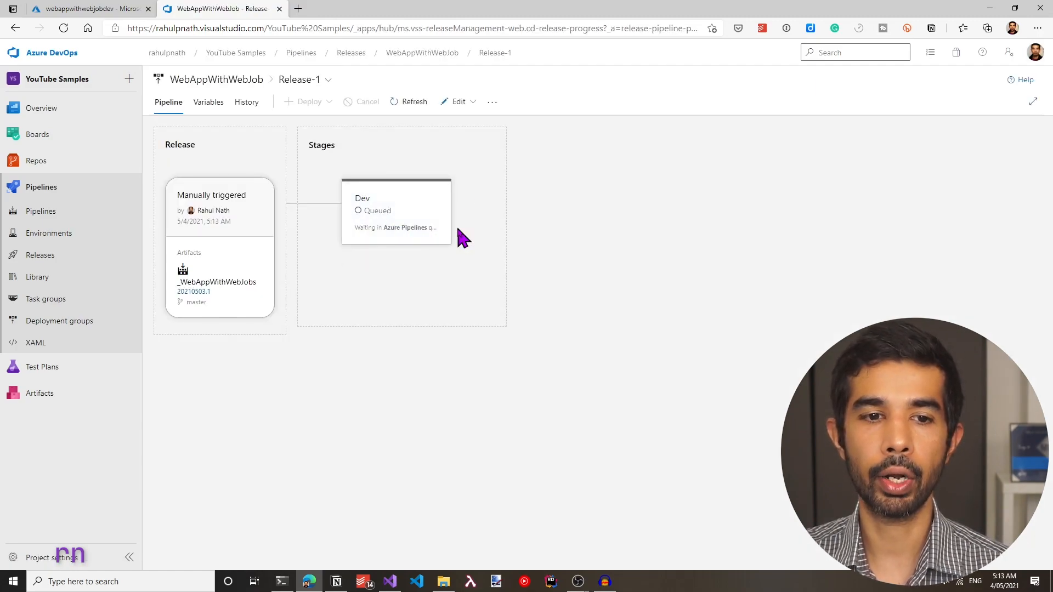
pyautogui.click(411, 212)
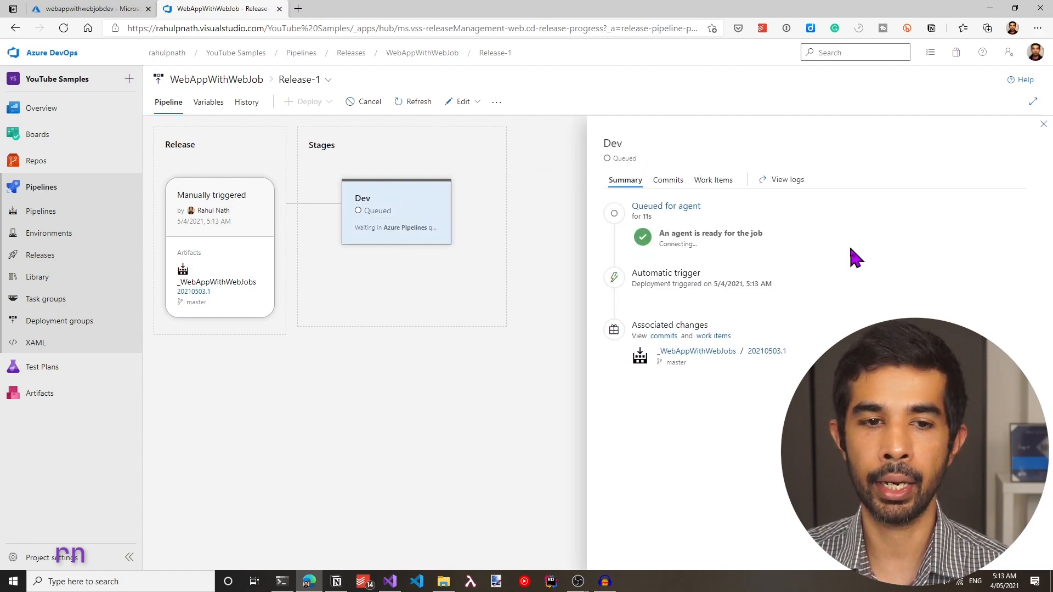
pyautogui.click(437, 262)
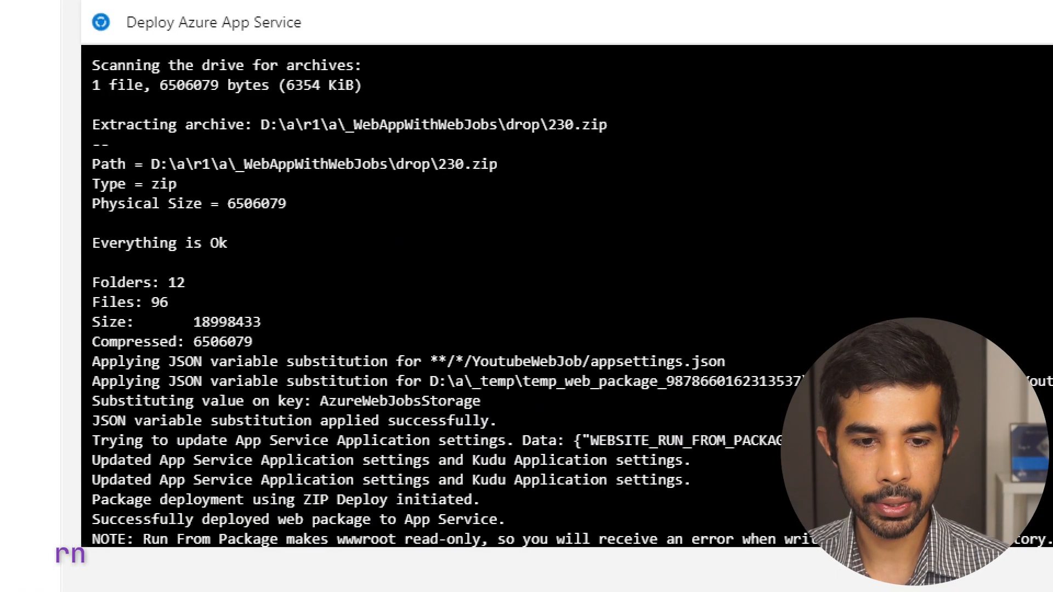
pyautogui.moveTo(160, 419); pyautogui.dragTo(496, 417)
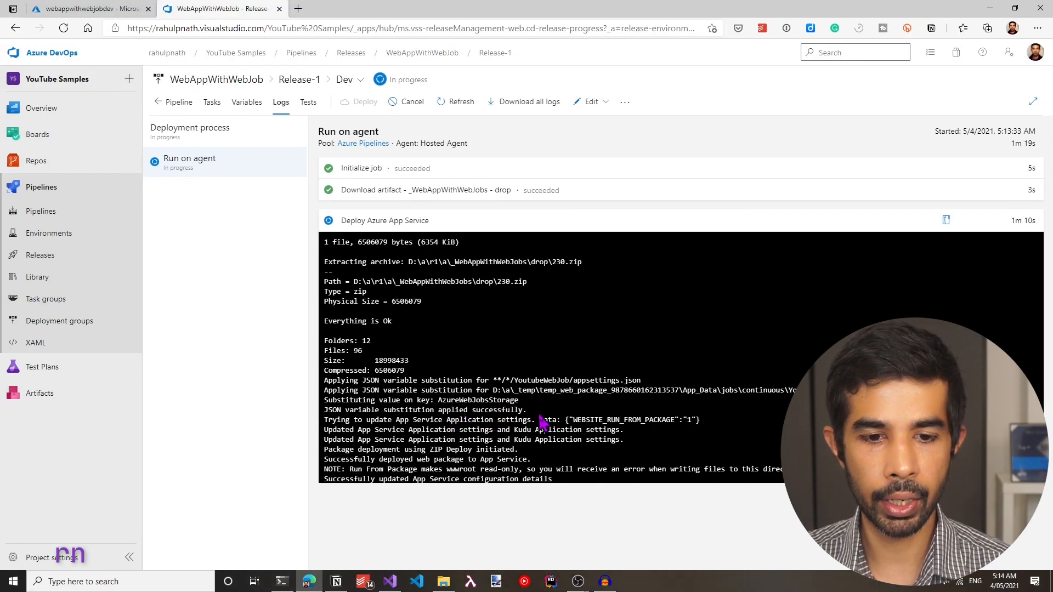
pyautogui.moveTo(524, 421); pyautogui.dragTo(387, 419)
pyautogui.moveTo(460, 408); pyautogui.dragTo(352, 418)
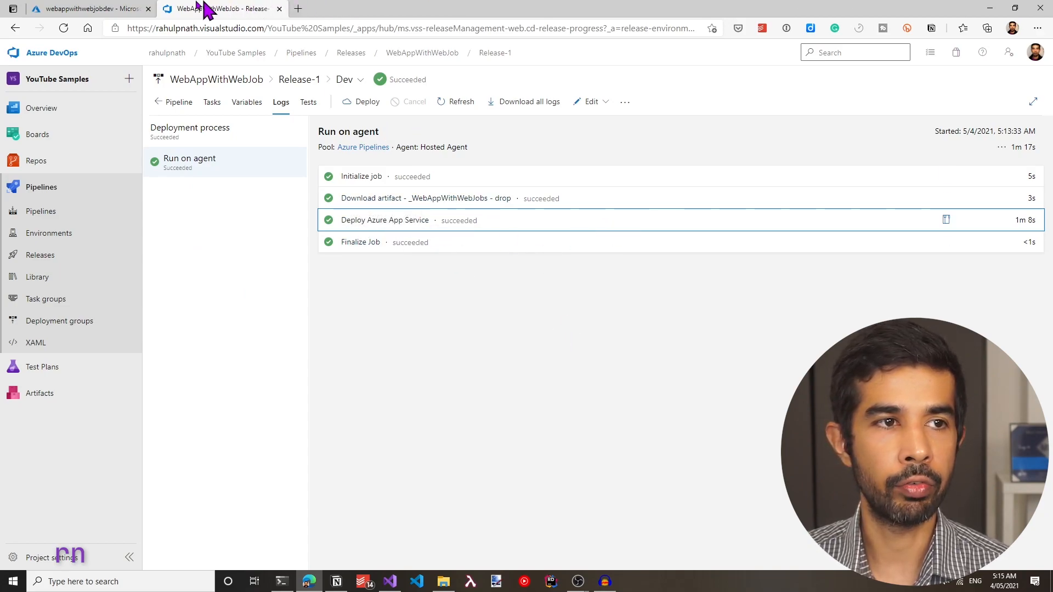
# - In the Azure portal, go from the storage account to the WebAppWithWebJob-Youtube resource group and open the web-app-with-web-job-dev App Service
pyautogui.click(77, 9)
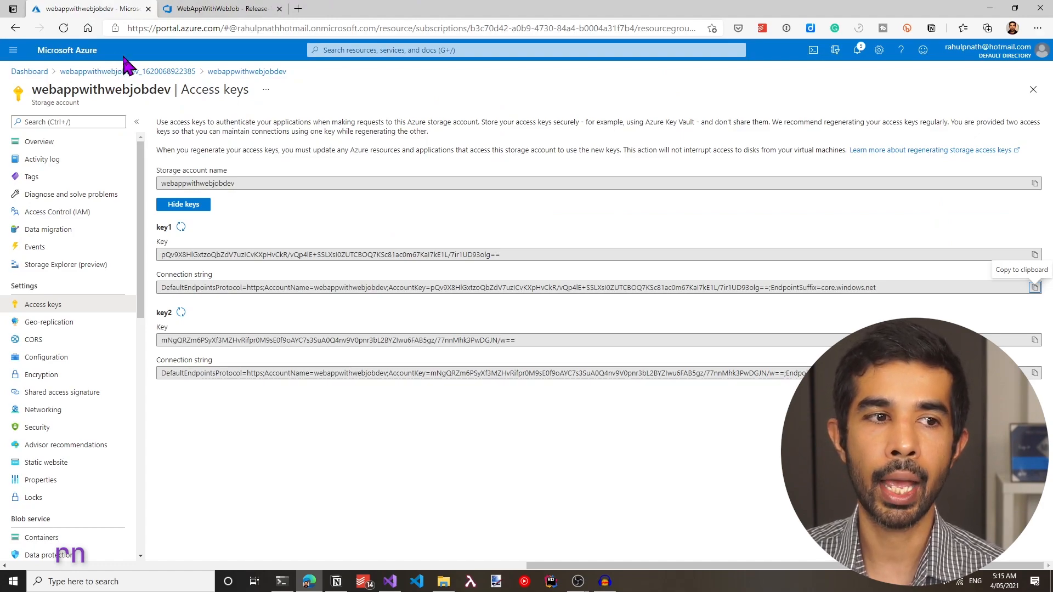
pyautogui.click(39, 141)
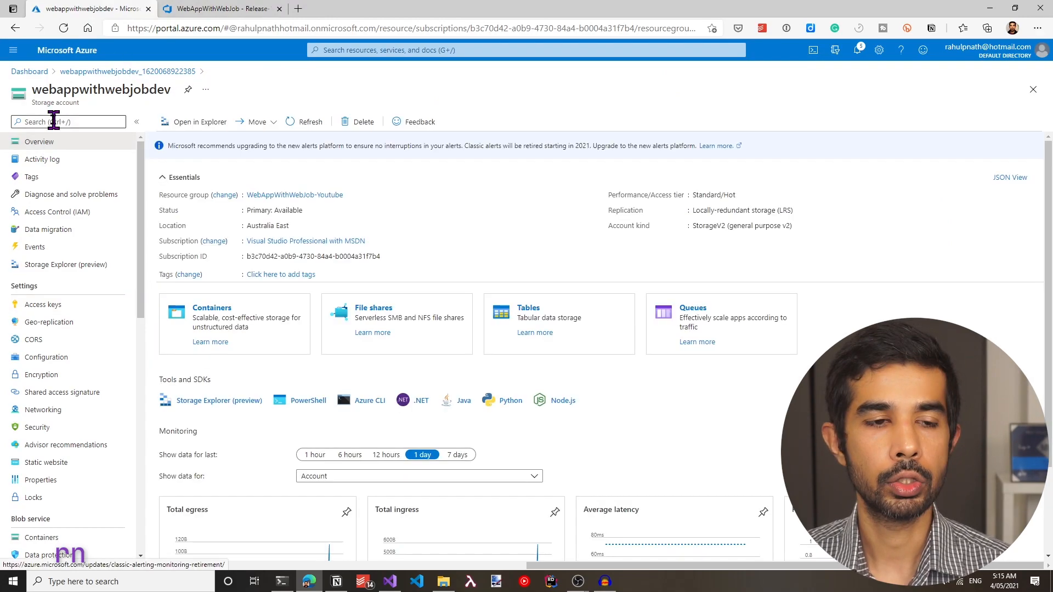
pyautogui.click(306, 196)
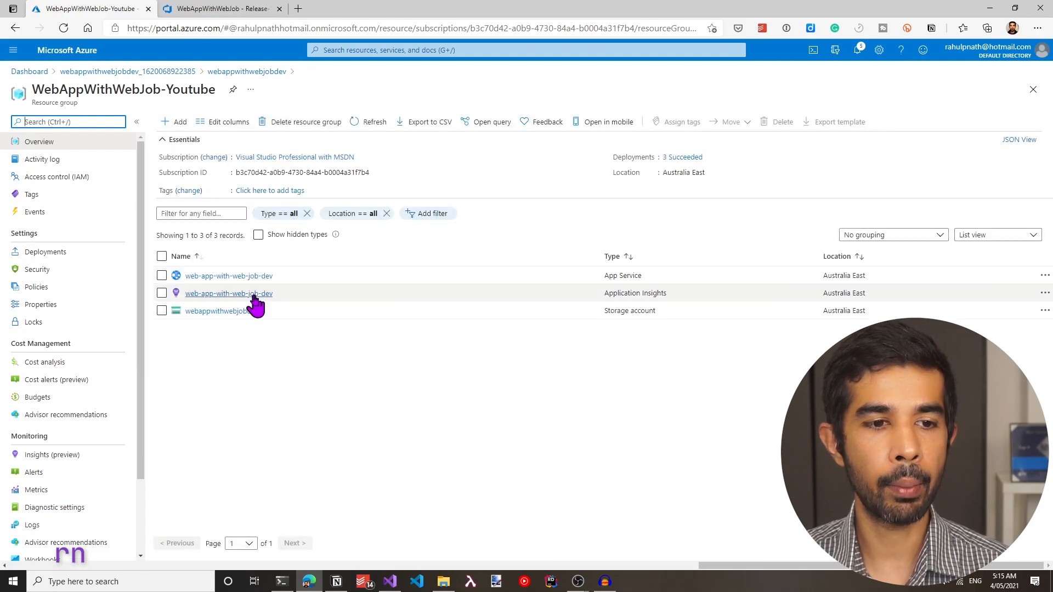
pyautogui.click(252, 276)
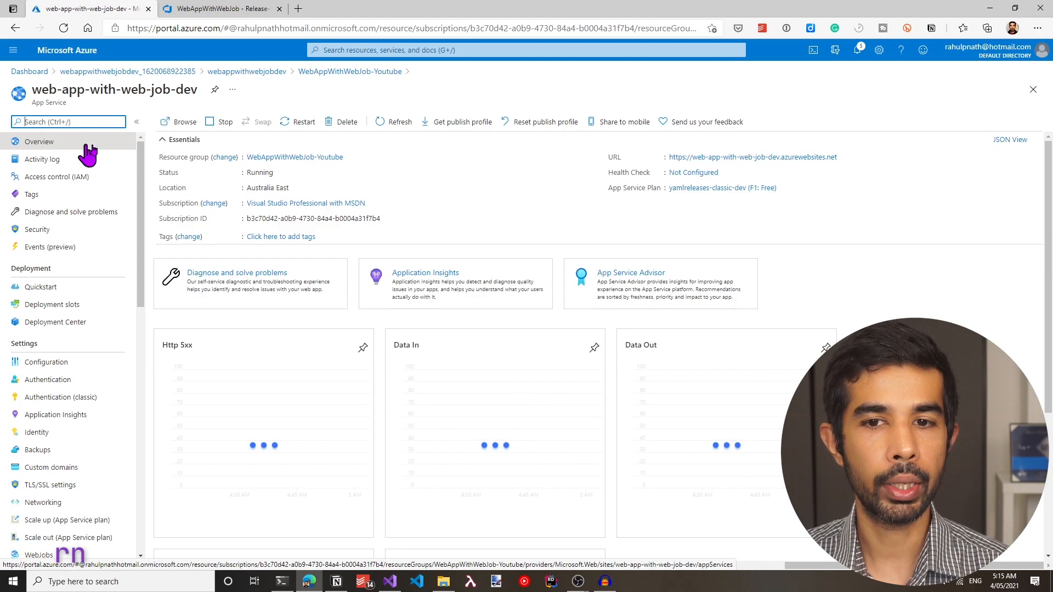
# - Open the deployed web app from its URL and check its Counter and Fetch data pages
pyautogui.click(817, 158)
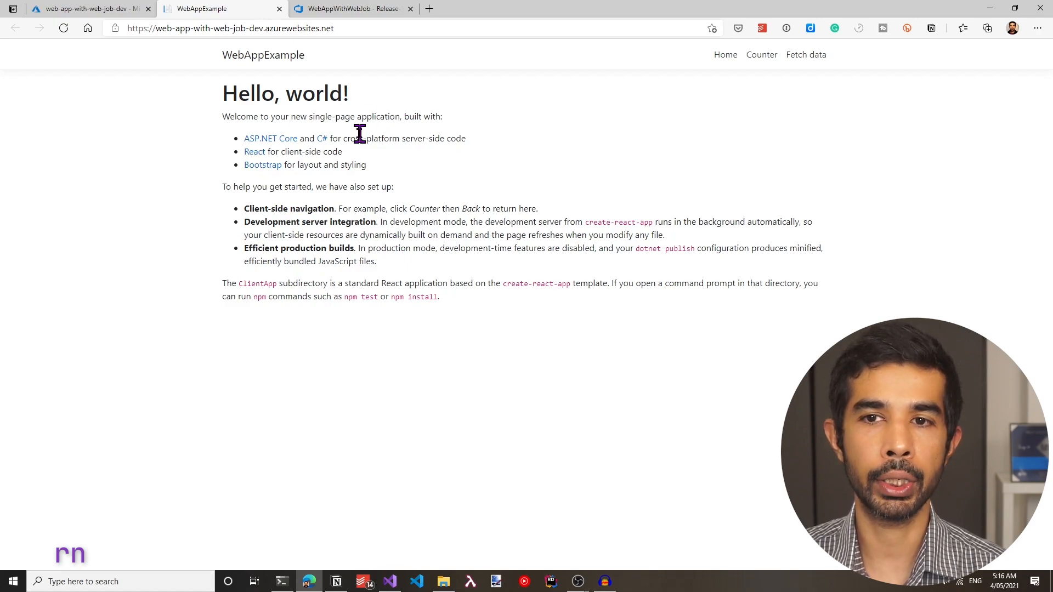
pyautogui.click(762, 55)
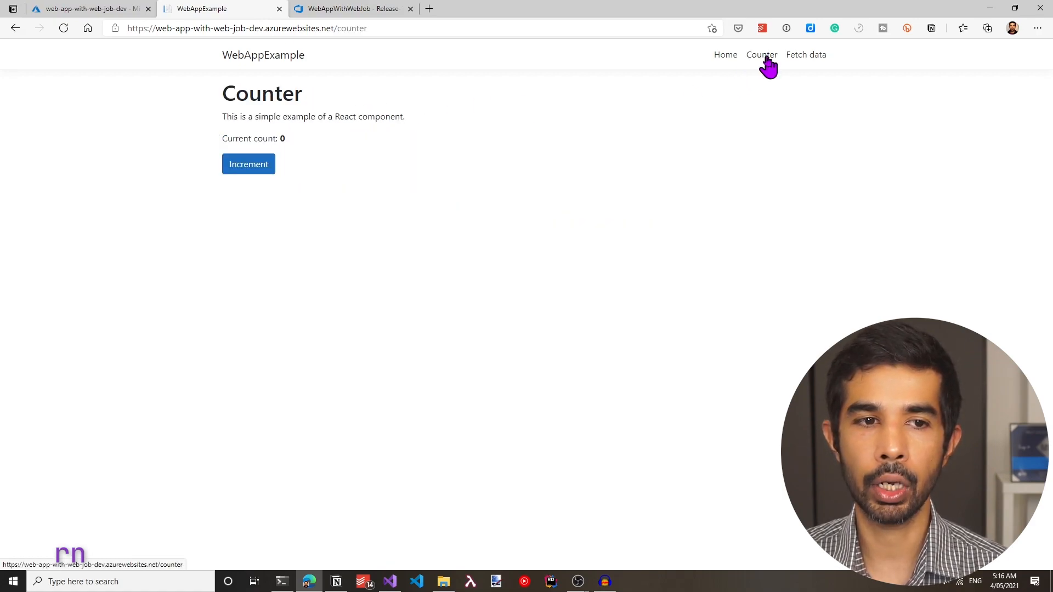
pyautogui.click(813, 54)
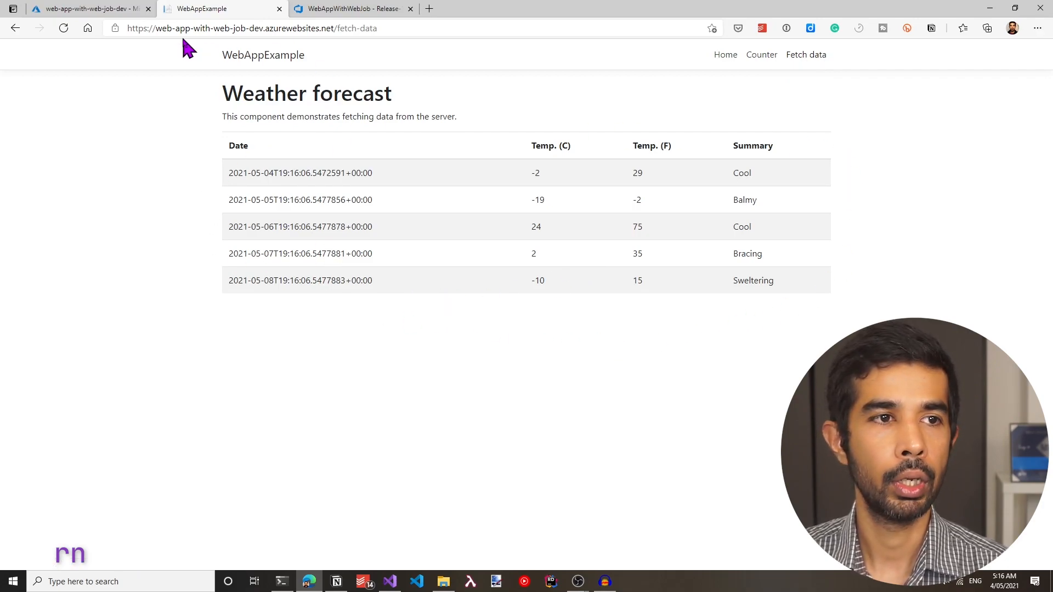
# - Return to the App Service in the Azure portal, open its WebJobs list and select YoutubeWebJob
pyautogui.click(105, 10)
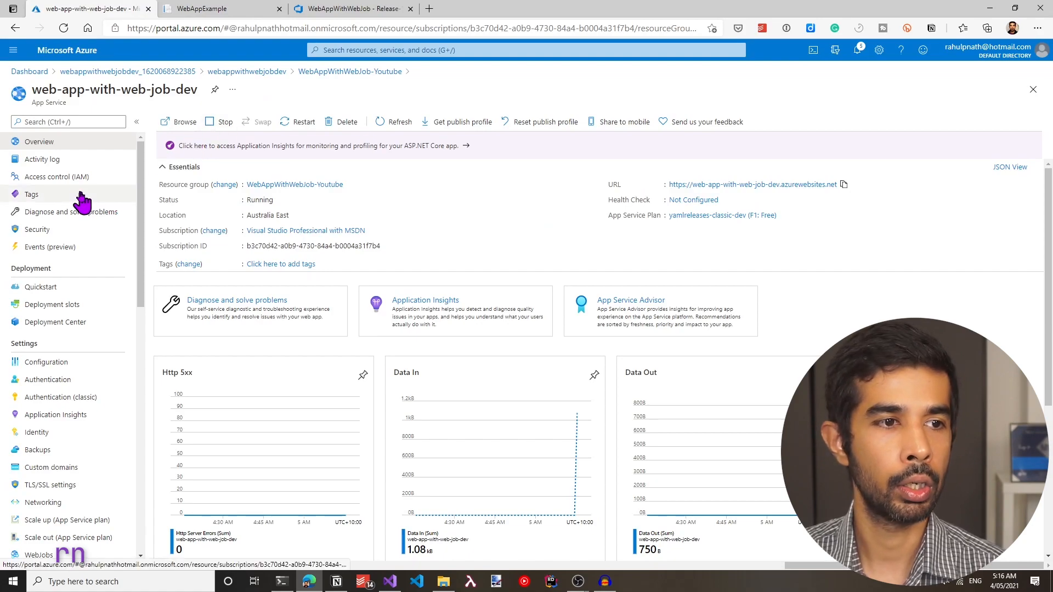
pyautogui.scroll(-3, 70, 359)
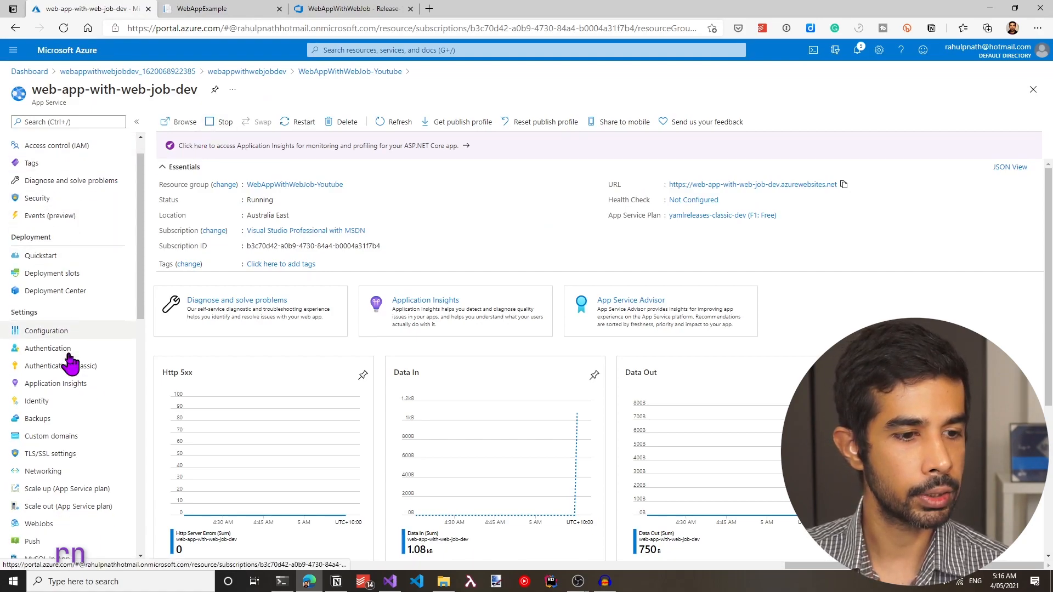
pyautogui.click(42, 428)
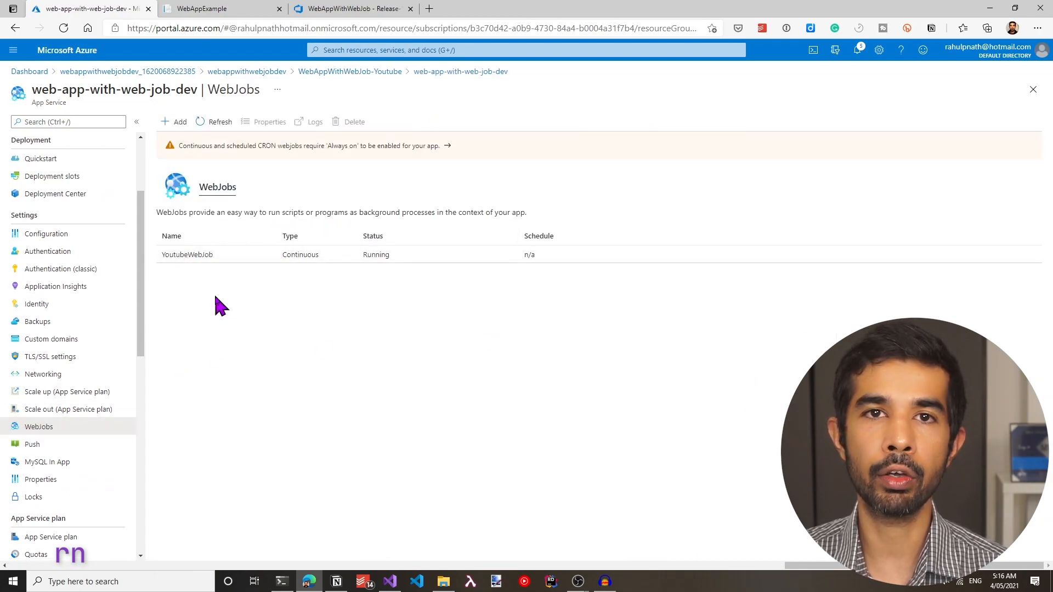
pyautogui.click(211, 258)
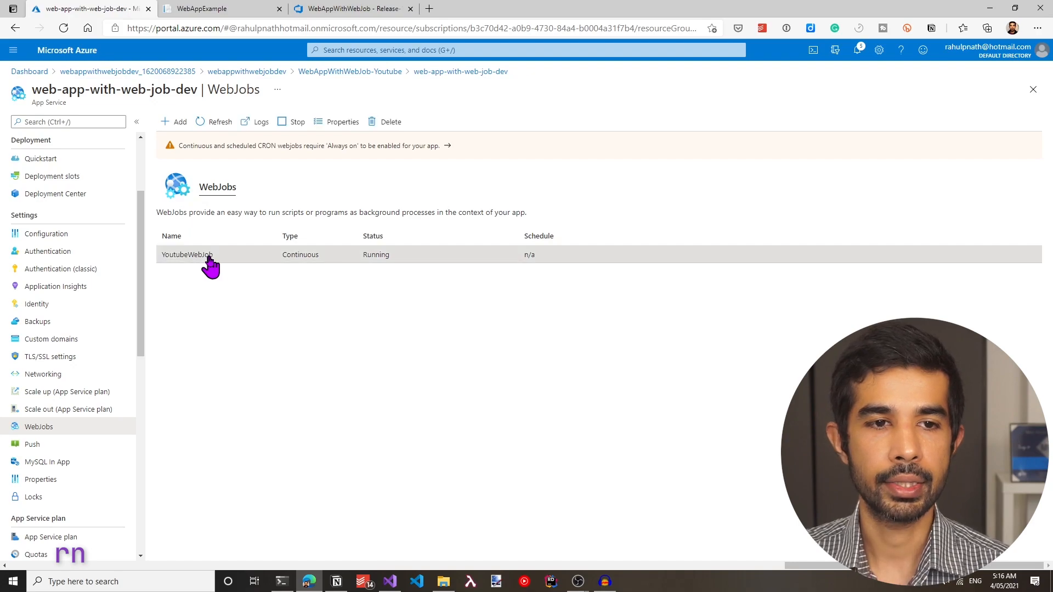
# - Open YoutubeWebJob's logs, and go through the WebAppWithWebJob-Youtube resource group to the webappwithwebjobdev storage account's queues
pyautogui.click(257, 122)
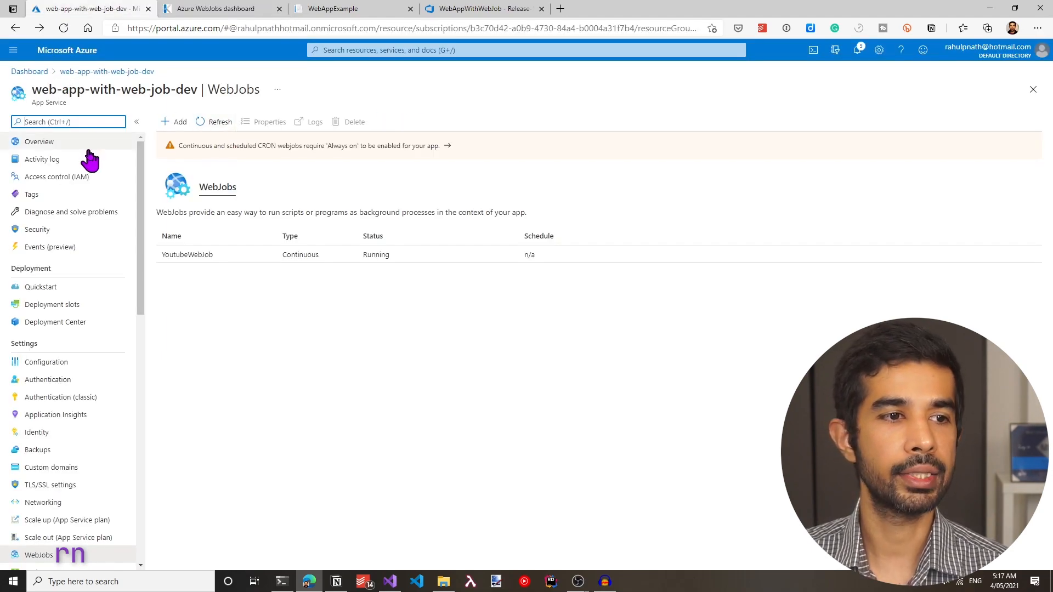
pyautogui.click(61, 144)
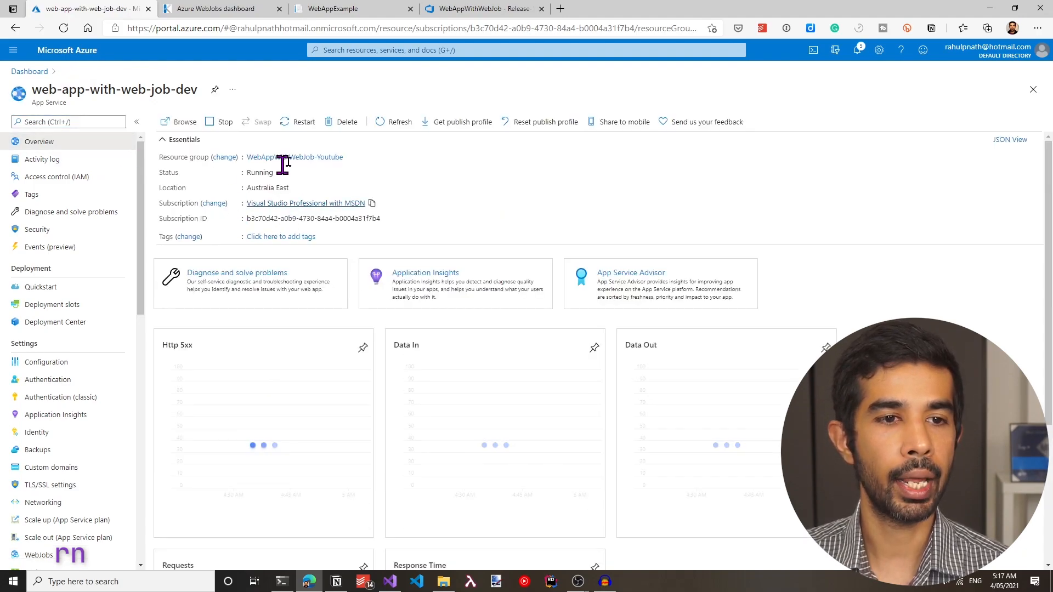
pyautogui.click(294, 182)
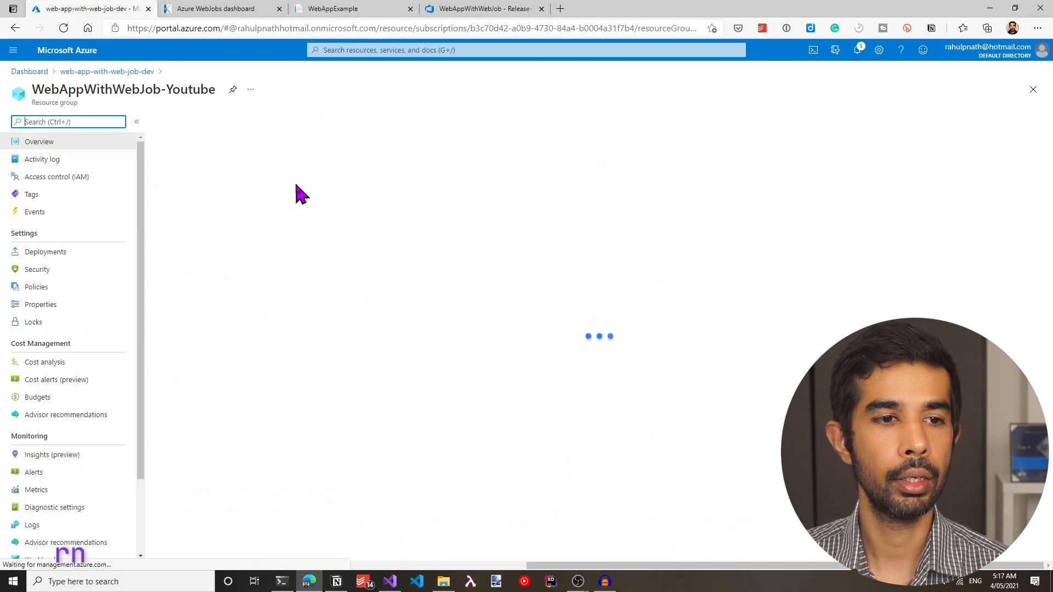
pyautogui.click(233, 312)
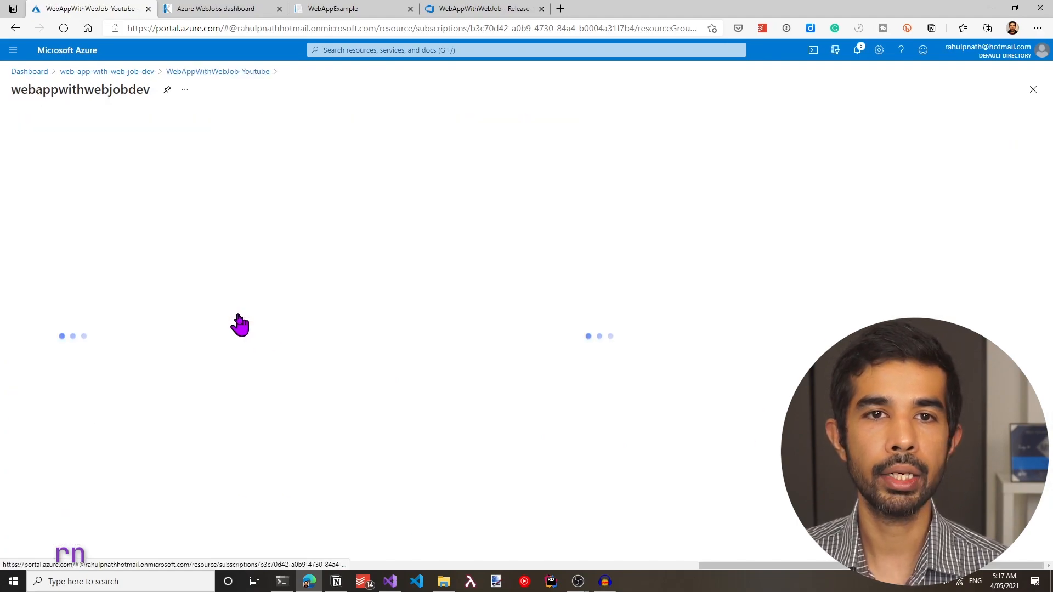
pyautogui.scroll(-2, 76, 351)
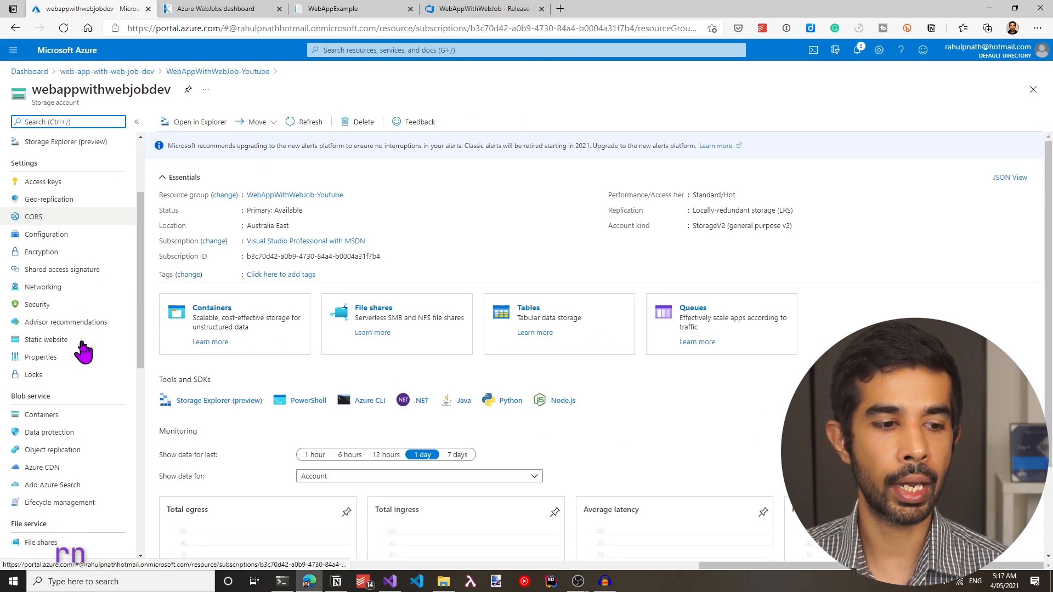
pyautogui.scroll(-4, 88, 384)
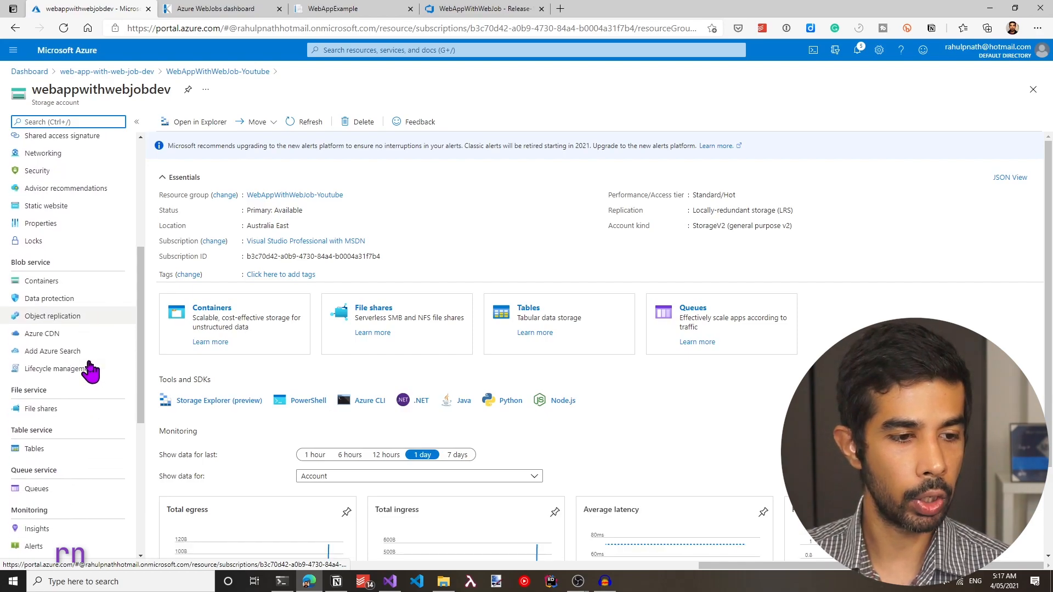
pyautogui.click(43, 425)
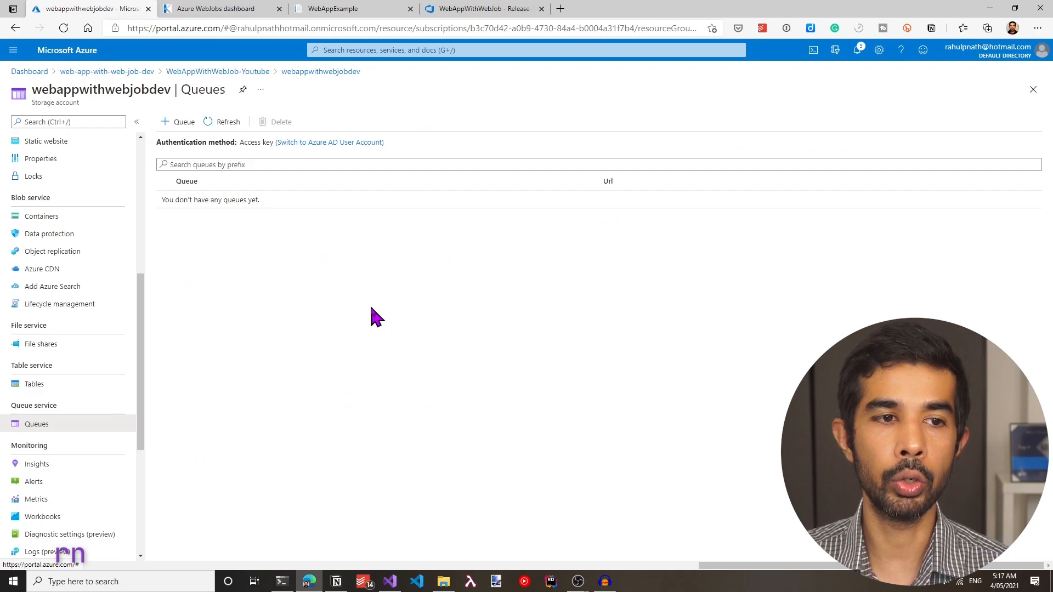
# - Check Functions.cs in Visual Studio for the output and trigger queue names, and return to the storage account's queues in the browser
pyautogui.click(390, 583)
pyautogui.click(475, 49)
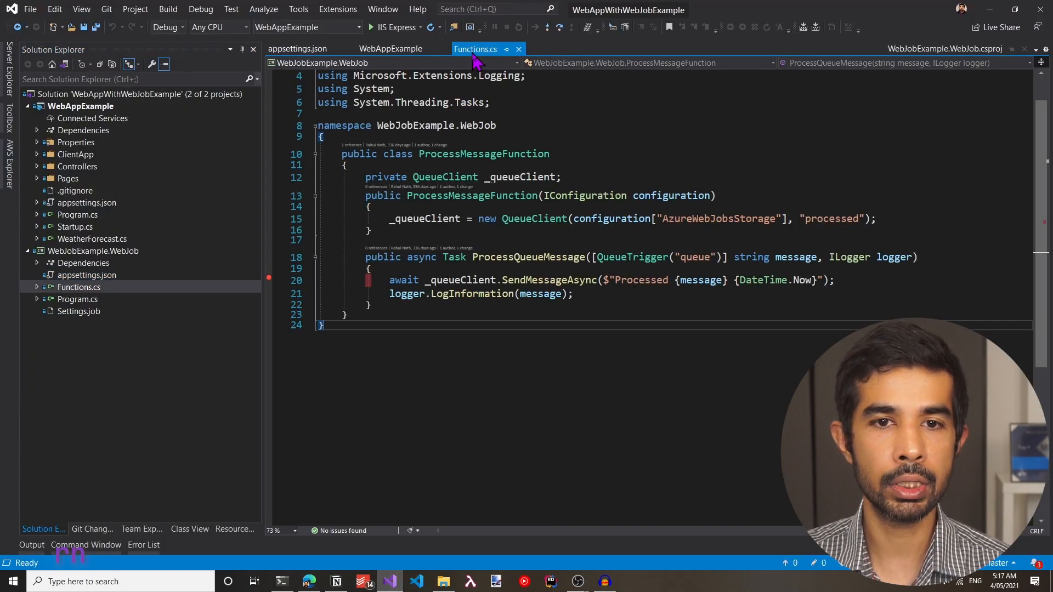
pyautogui.doubleClick(838, 220)
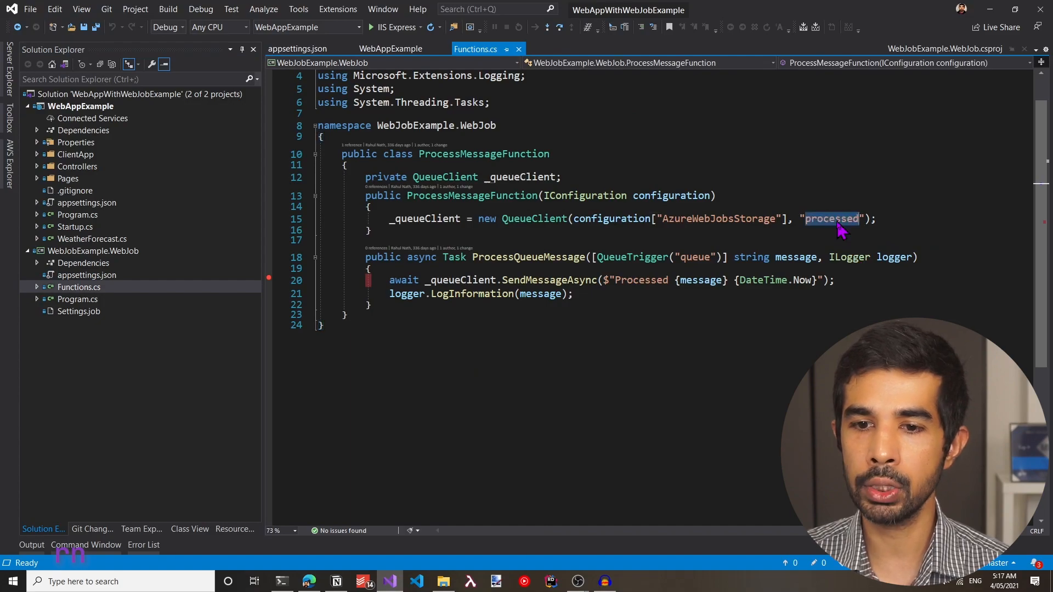
pyautogui.doubleClick(694, 258)
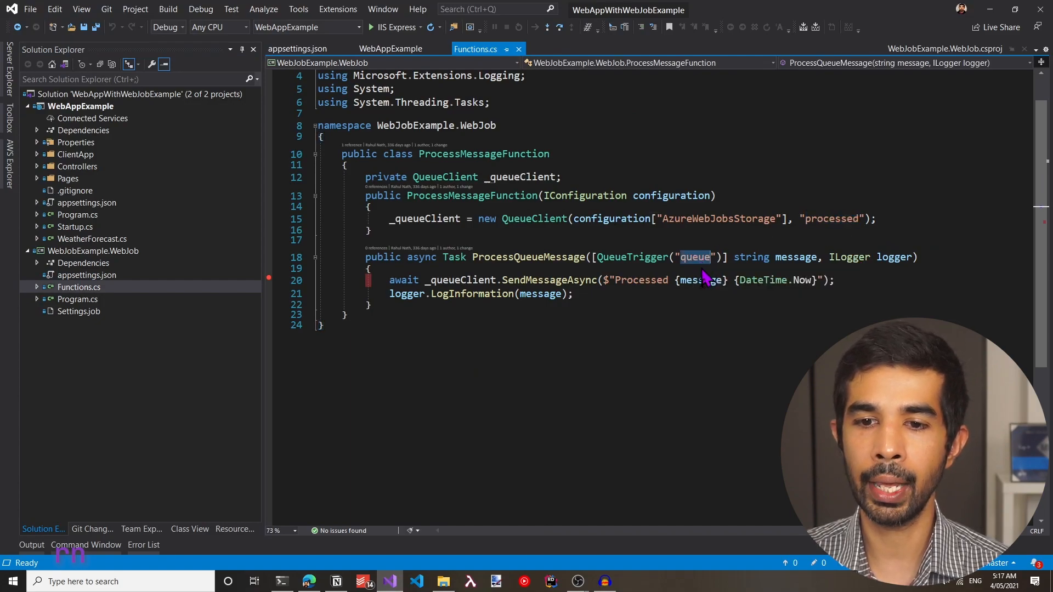
pyautogui.hotkey('alt', 'Tab')
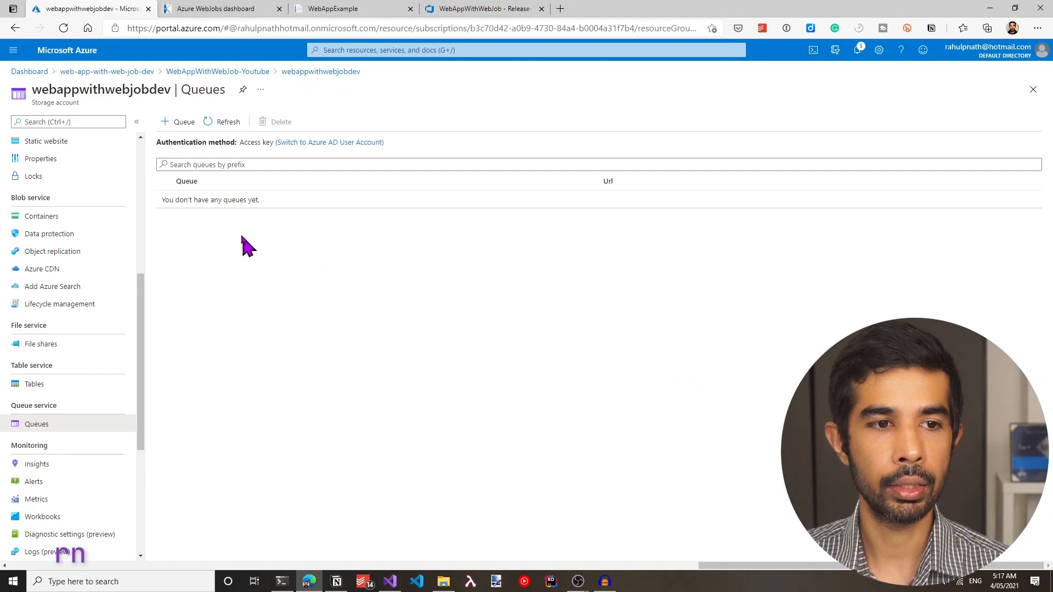
# - Add two queues named queue and processed to the webappwithwebjobdev storage account
pyautogui.click(179, 123)
pyautogui.write('queue')
pyautogui.click(182, 215)
pyautogui.click(181, 123)
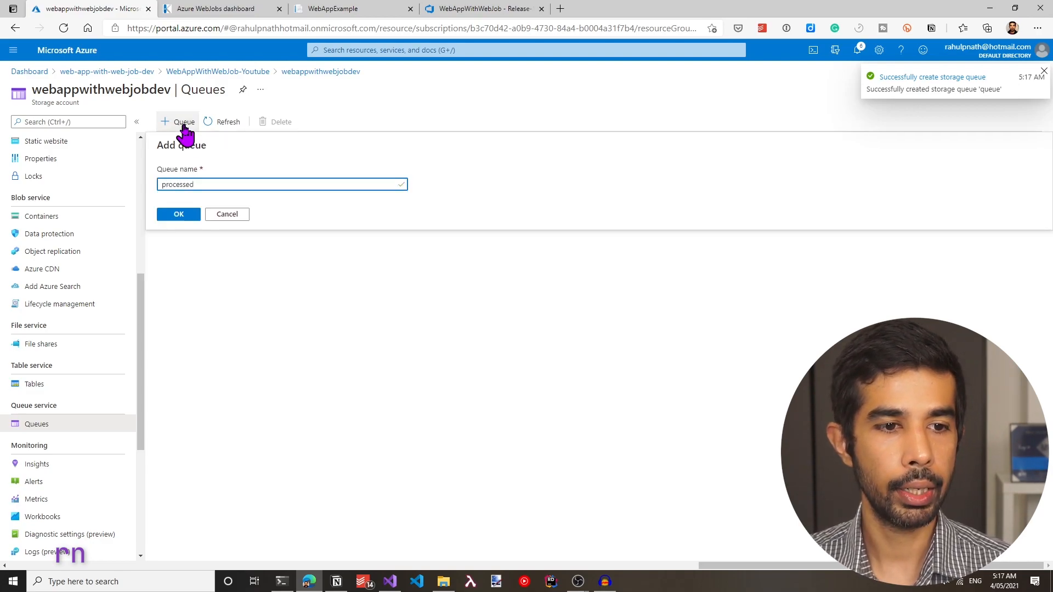
pyautogui.click(185, 214)
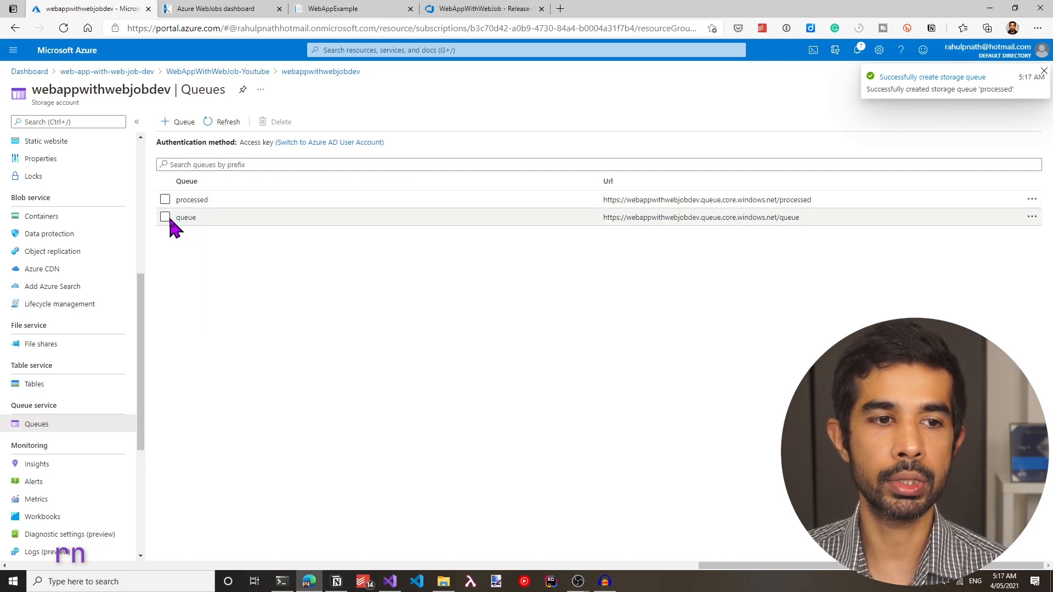
# - Add the message "Hello from Web Job" to the queue named queue and refresh its message list
pyautogui.click(215, 218)
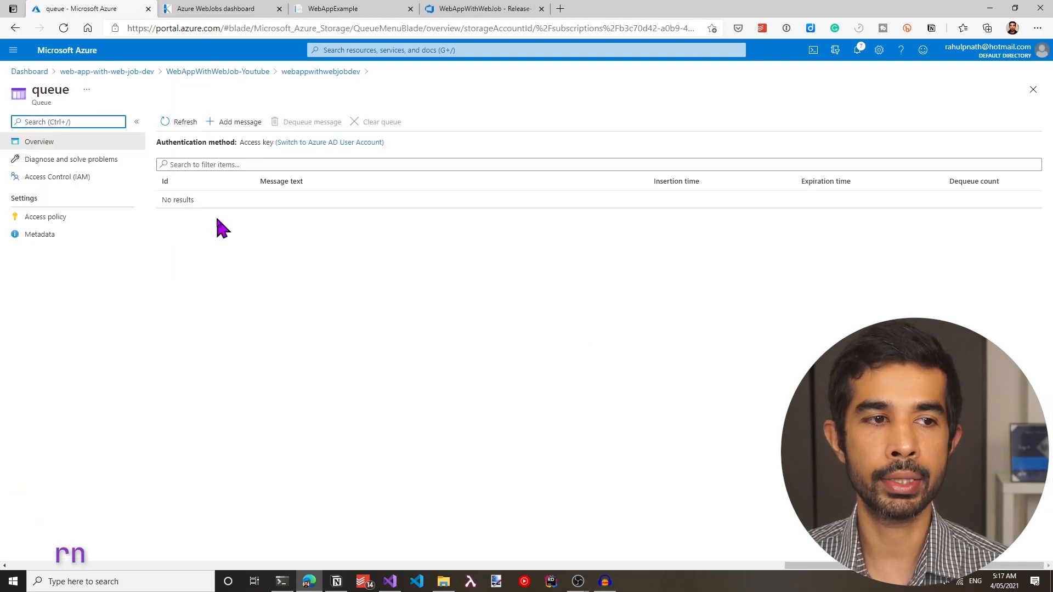
pyautogui.click(246, 128)
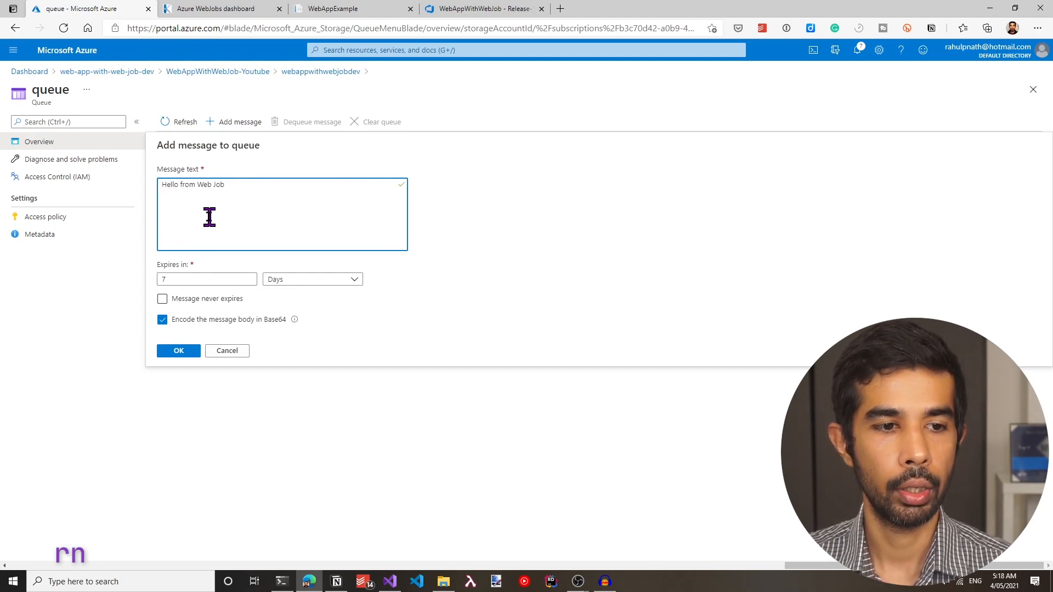
pyautogui.click(179, 352)
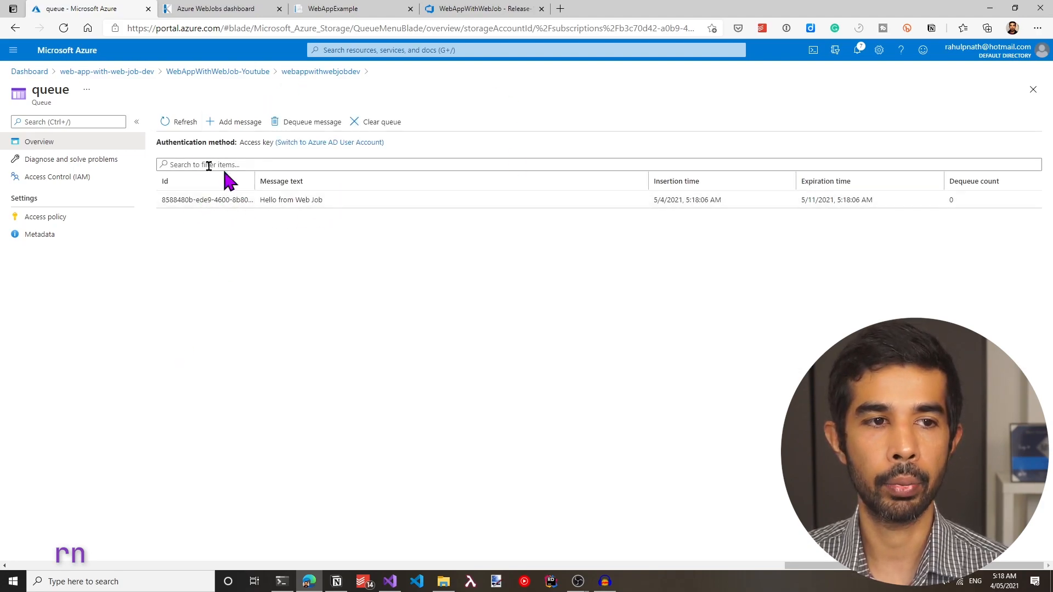
pyautogui.click(176, 123)
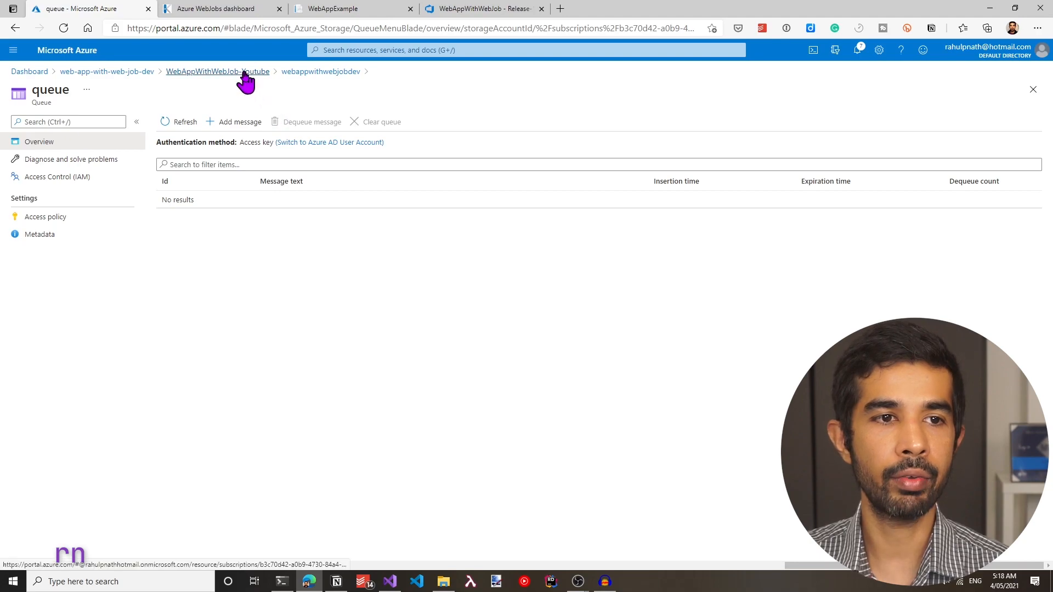
# - Return to the storage account's queues and check the message text in the processed queue
pyautogui.click(296, 77)
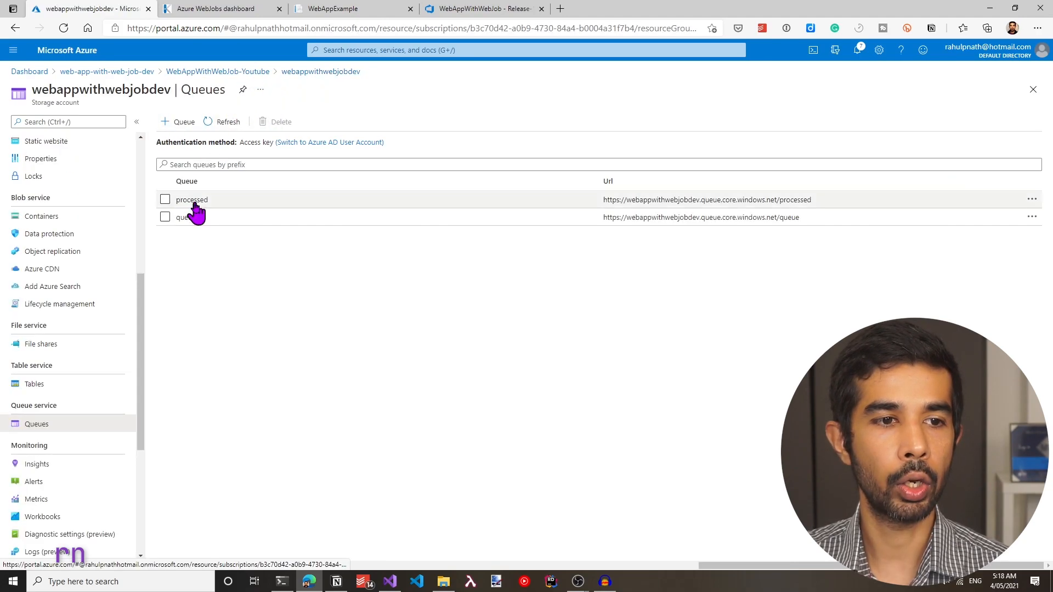
pyautogui.click(193, 201)
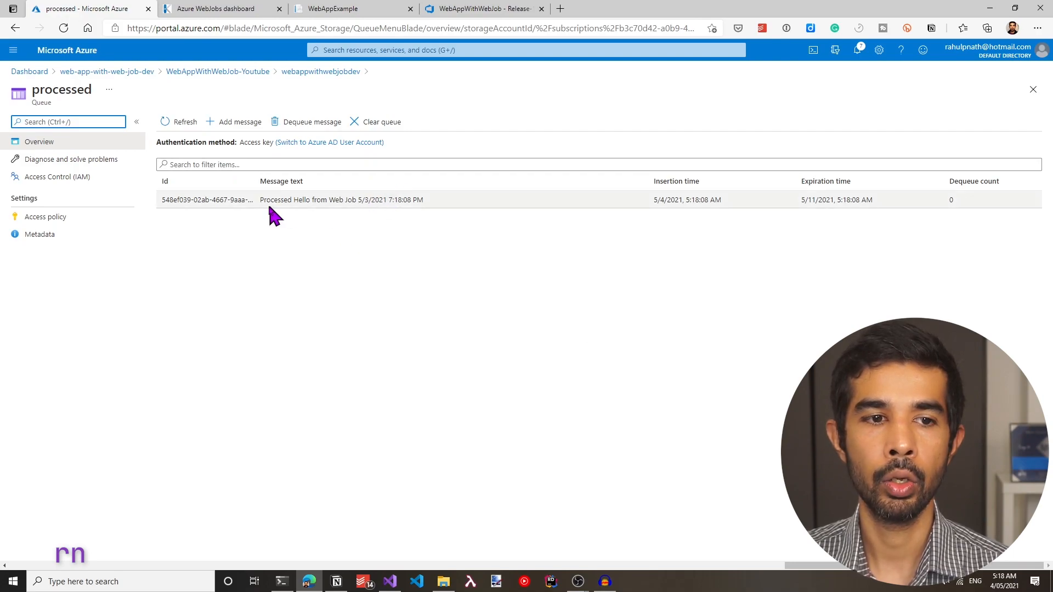
pyautogui.moveTo(260, 199); pyautogui.dragTo(432, 201)
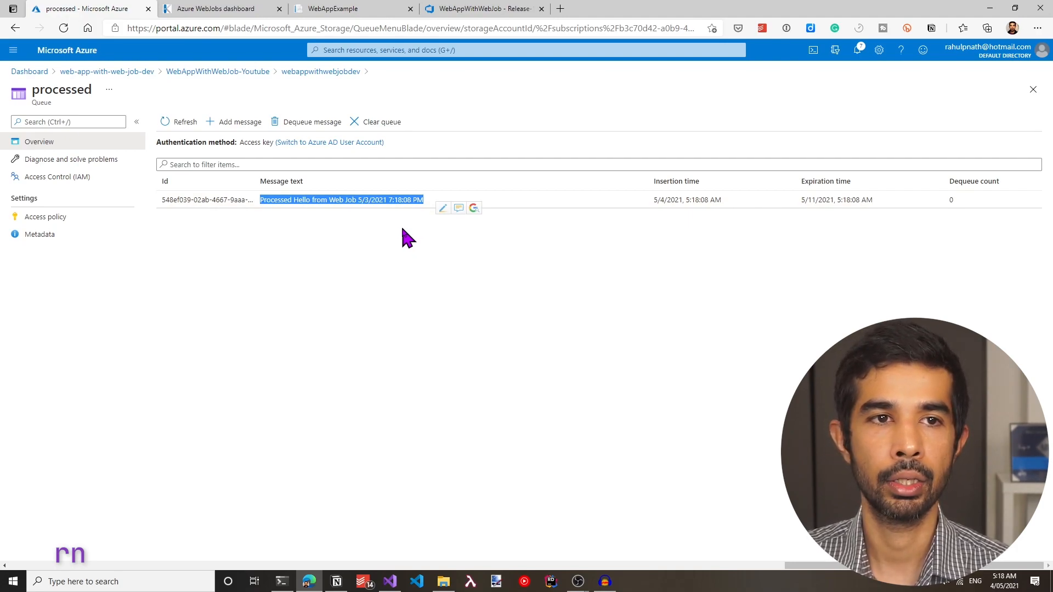
# - Open YoutubeWebJob in the Azure WebJobs dashboard, show its output and examine the log lines for the queue message
pyautogui.click(230, 10)
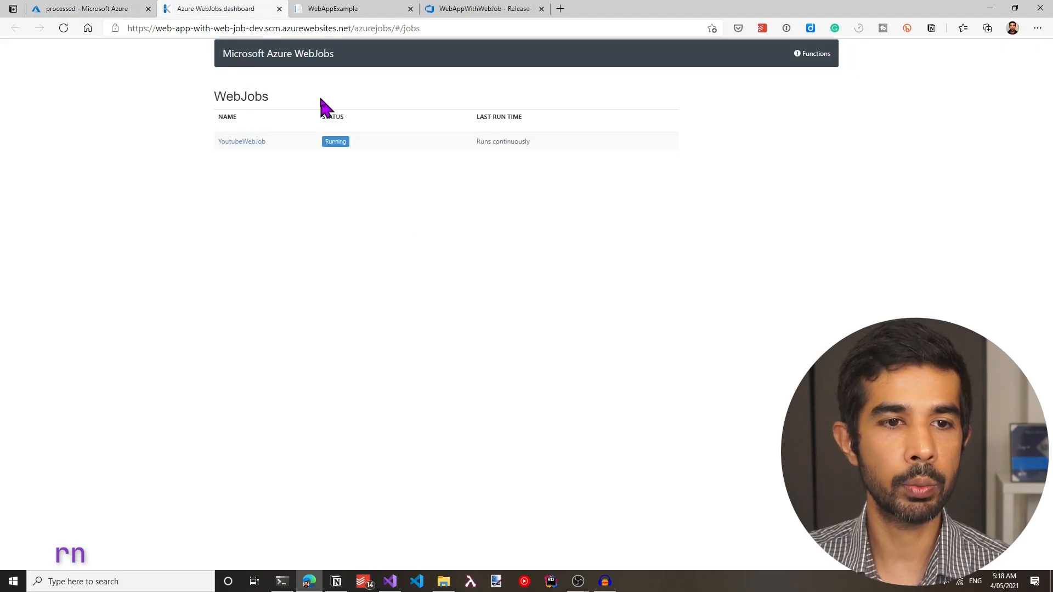
pyautogui.click(247, 144)
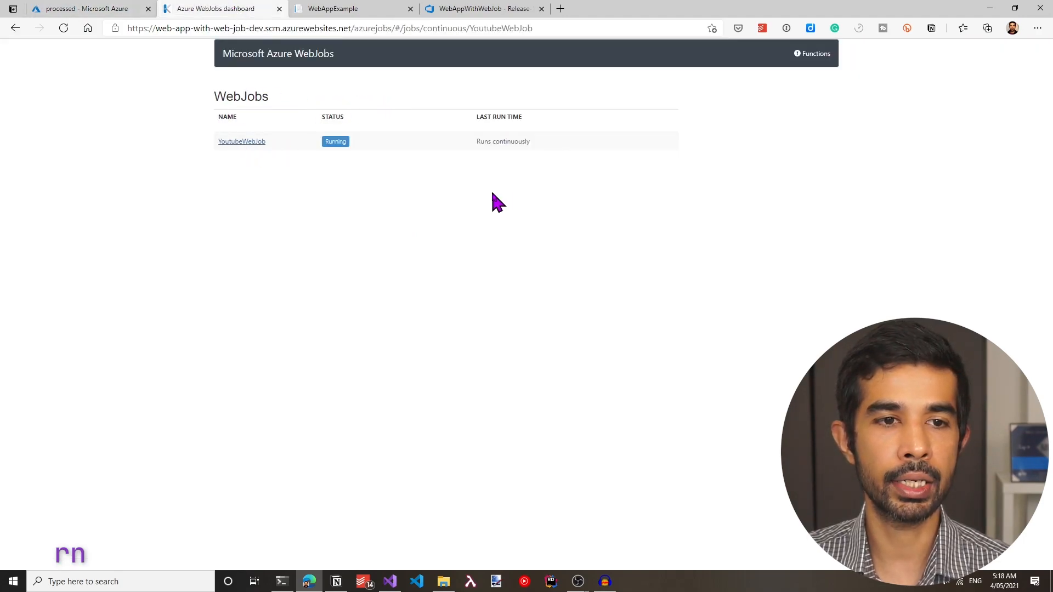
pyautogui.click(255, 336)
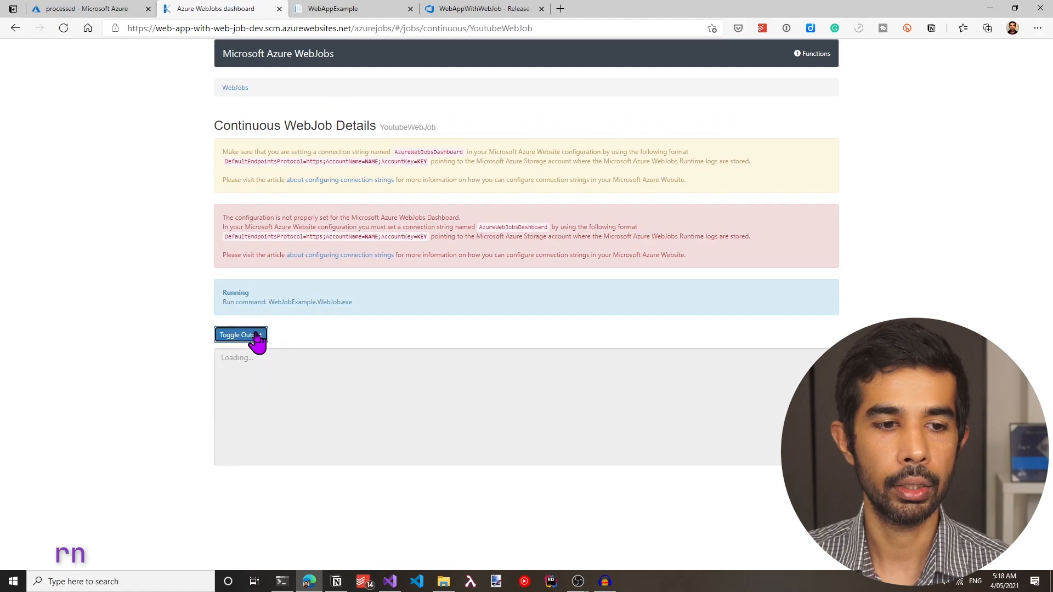
pyautogui.click(655, 430)
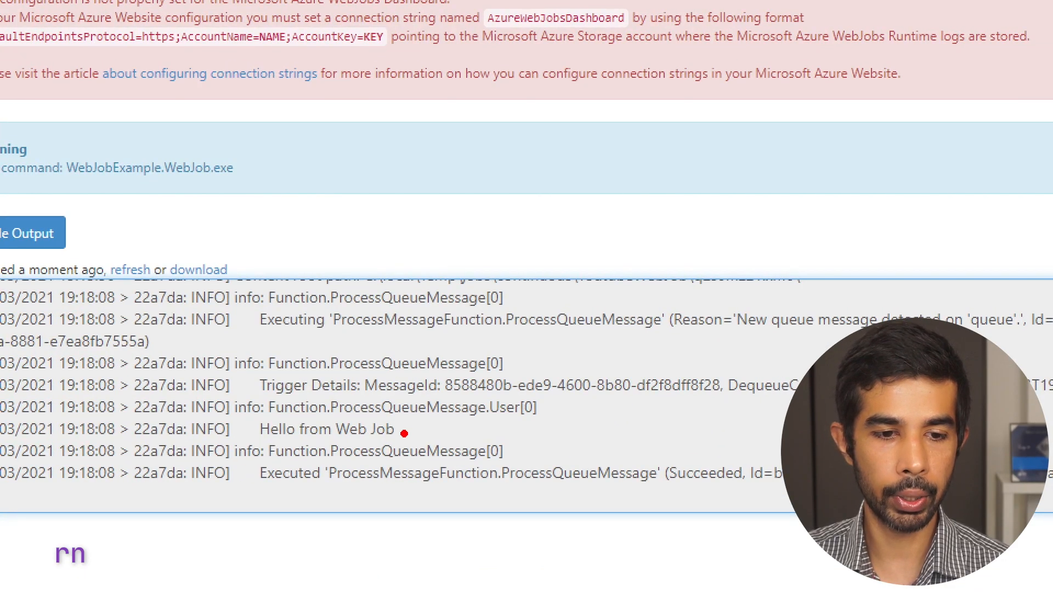
pyautogui.moveTo(404, 433); pyautogui.dragTo(559, 379)
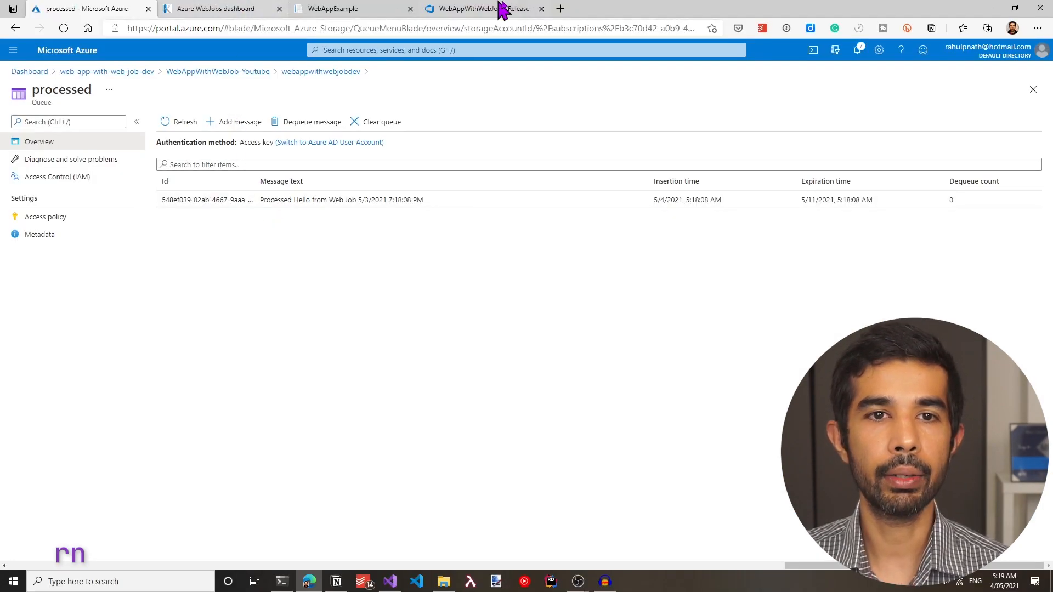
# - Open the WebAppWithWebJob release pipeline for editing in Azure DevOps and clone its Dev stage
pyautogui.click(511, 8)
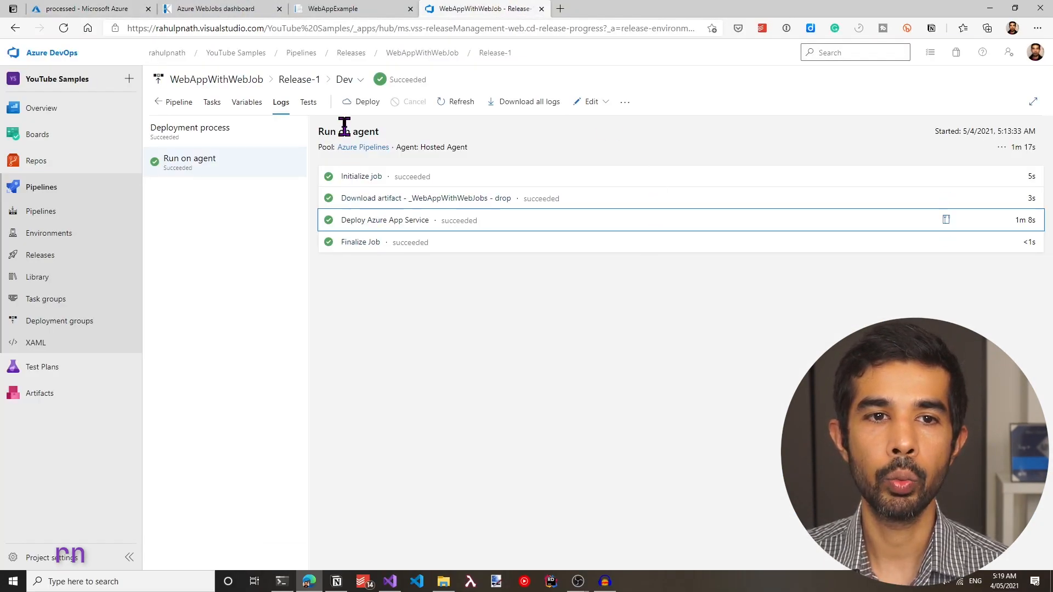
pyautogui.click(360, 53)
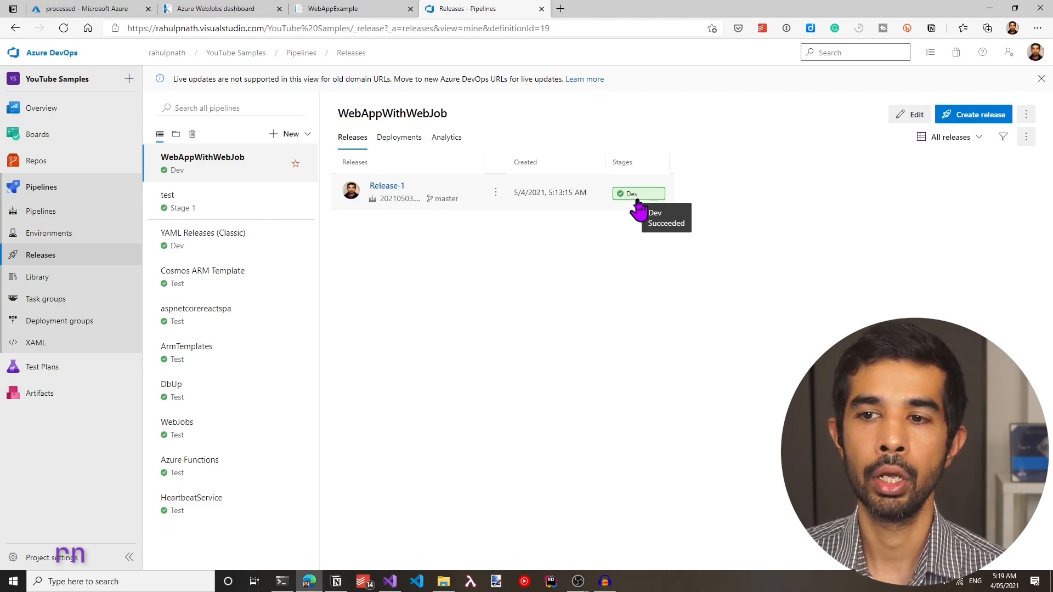
pyautogui.click(914, 112)
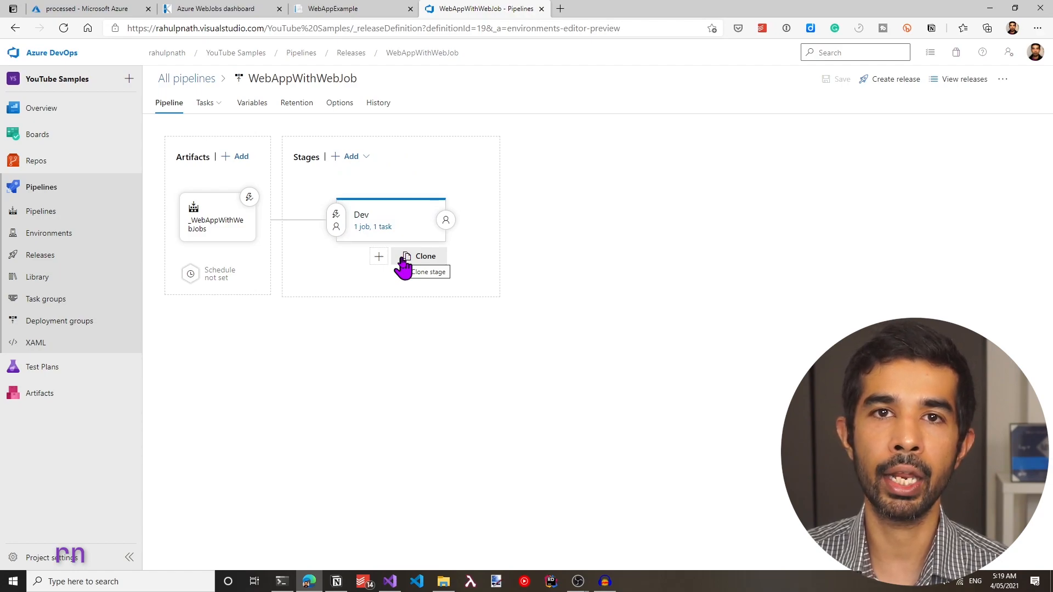
pyautogui.click(432, 266)
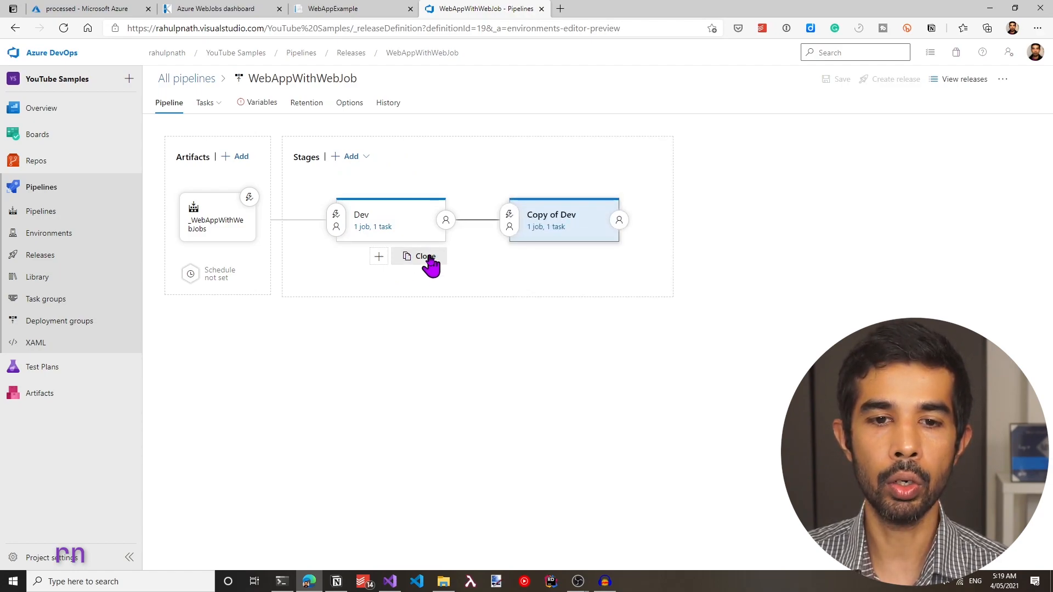
# - Set the cloned stage's pre-deployment trigger to Manual only and rename the stage to Test
pyautogui.click(509, 217)
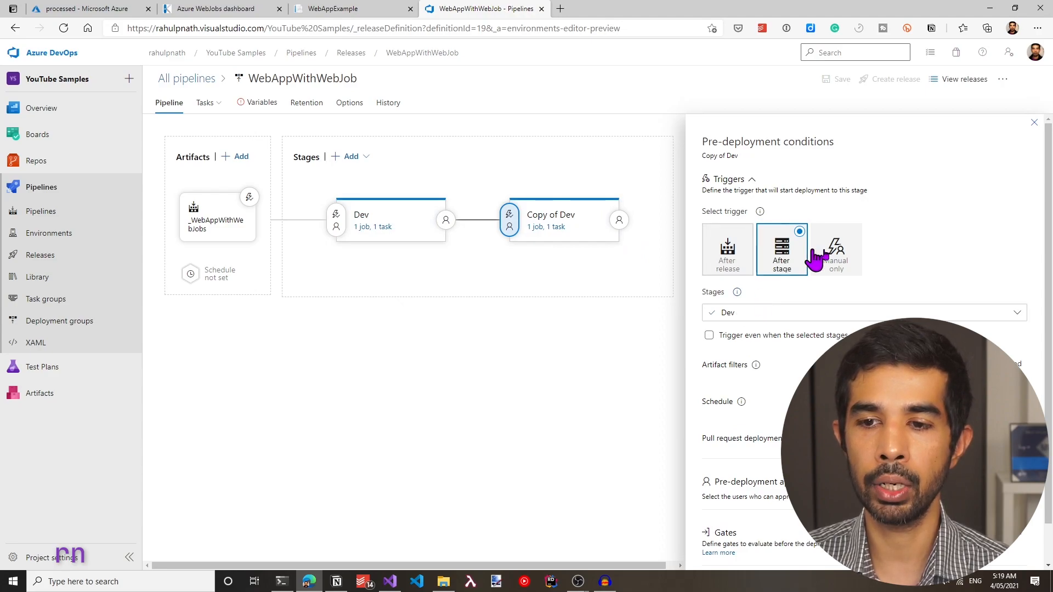
pyautogui.click(833, 254)
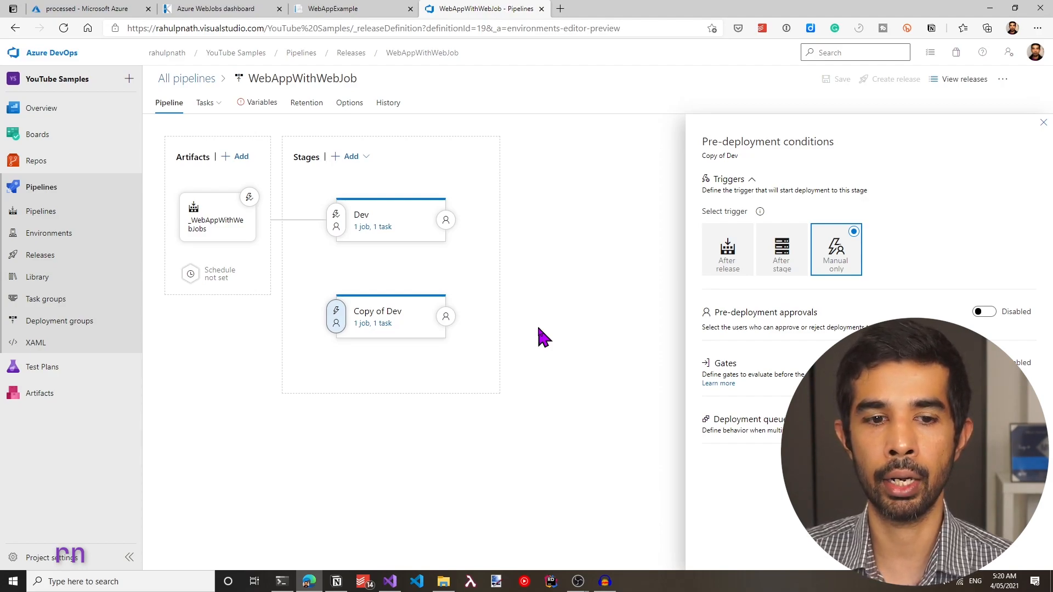
pyautogui.click(416, 321)
pyautogui.click(794, 216)
pyautogui.hotkey('ctrl', 'a')
pyautogui.write('Te')
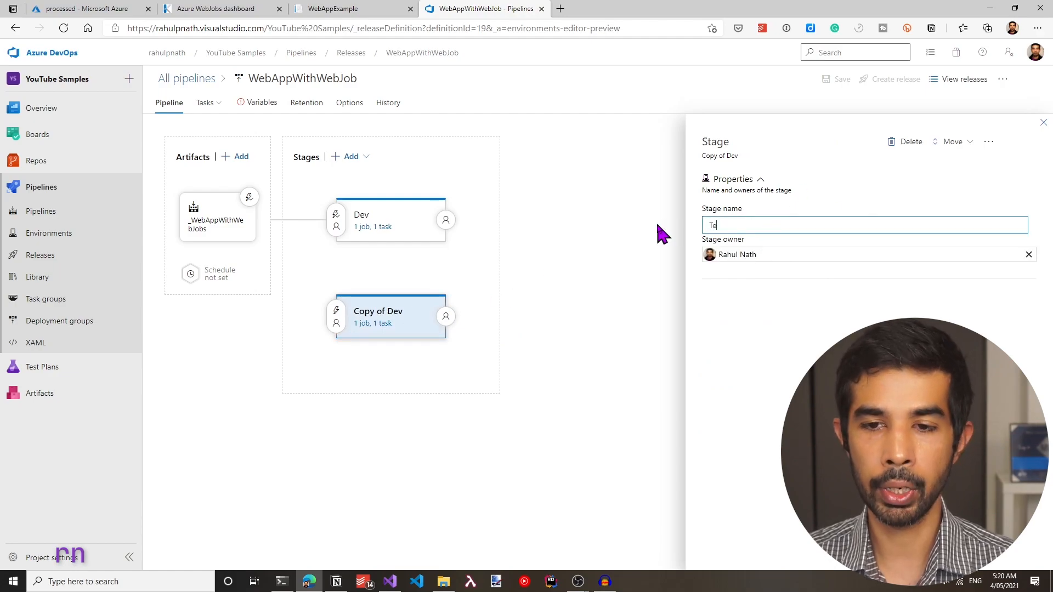
pyautogui.write('st')
pyautogui.click(633, 309)
# - Review the Test stage's deployment parameters and the release pipeline's variables
pyautogui.click(379, 324)
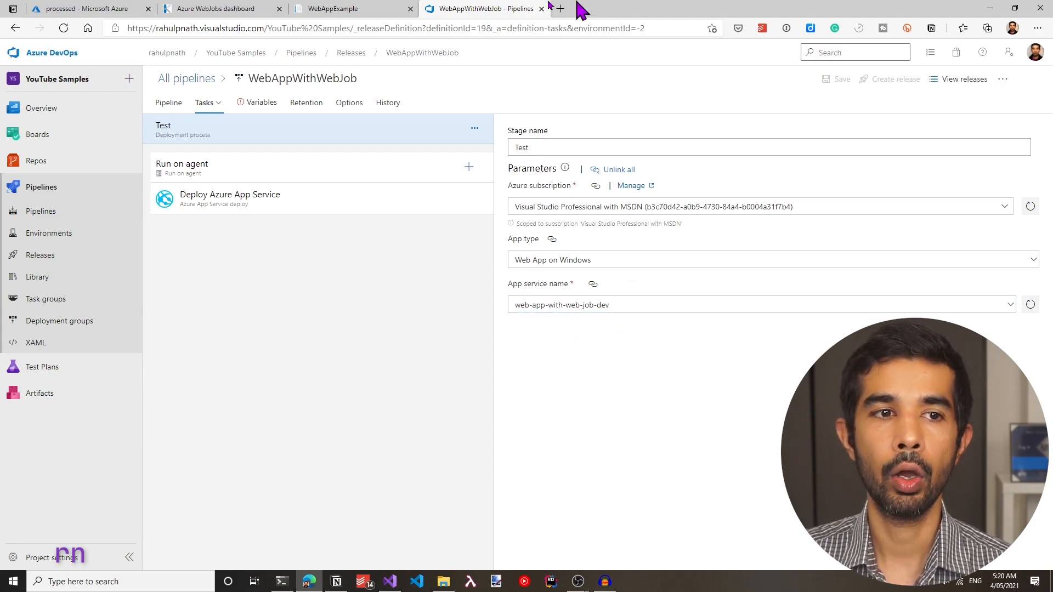
pyautogui.click(257, 104)
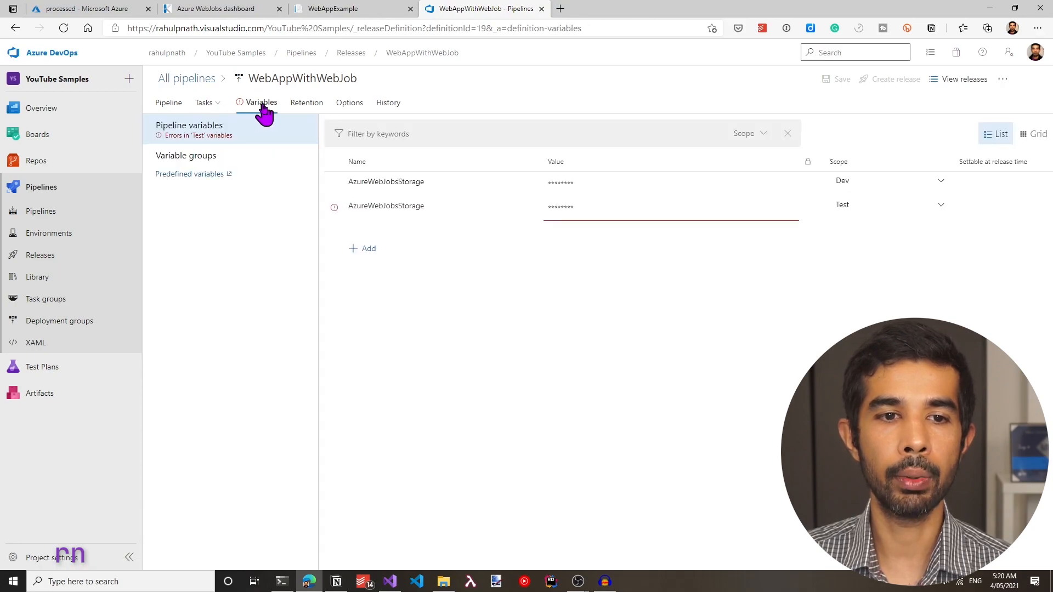